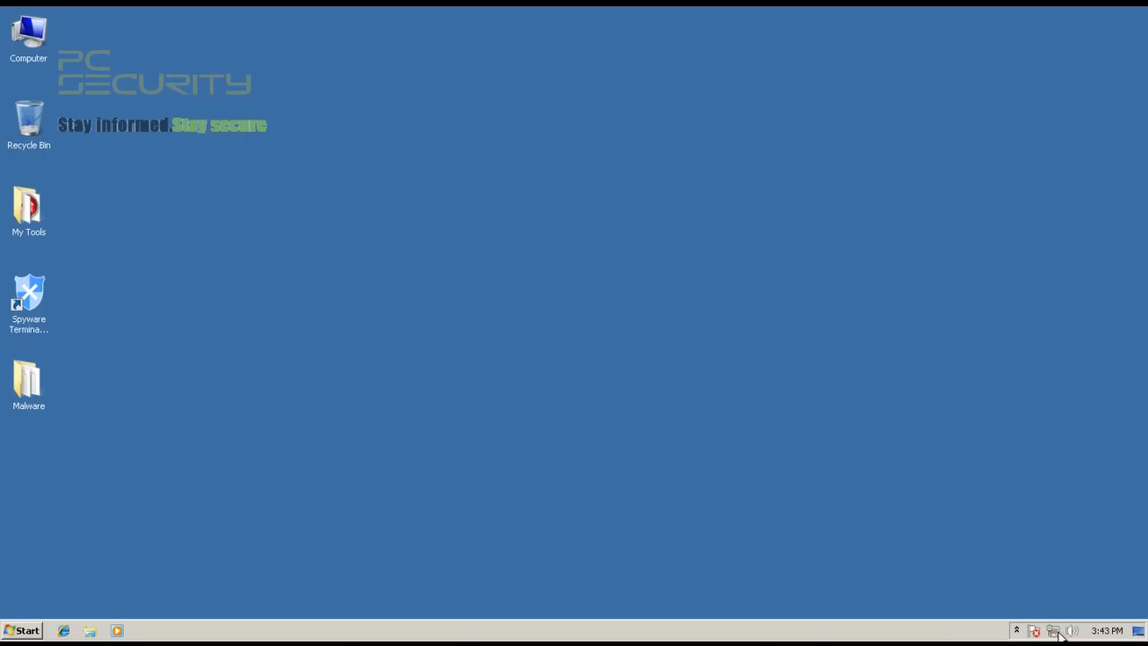
# Step: Open Spyware Terminator 2012 from its notification-area tray icon
pyautogui.click(1017, 628)
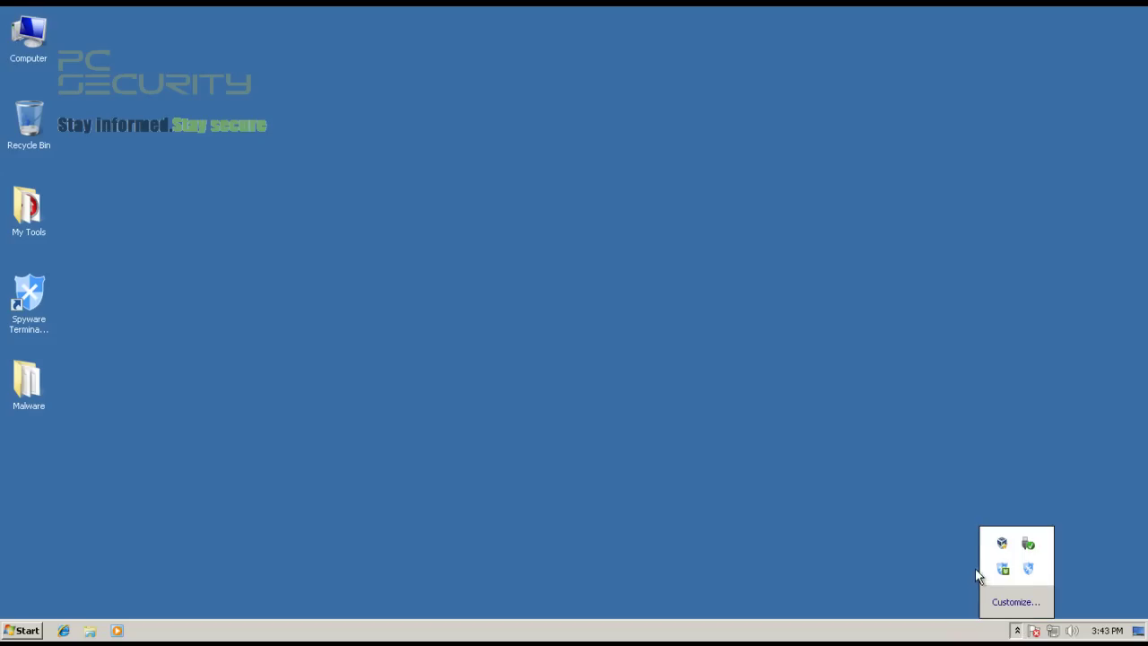
pyautogui.click(1025, 564)
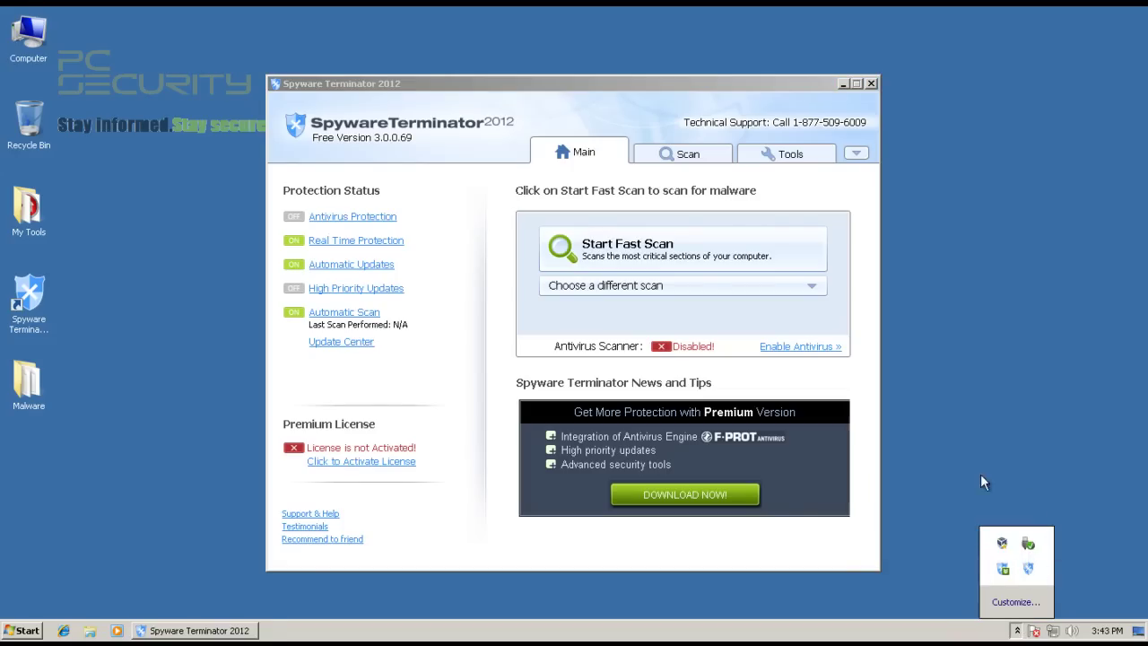
pyautogui.click(555, 86)
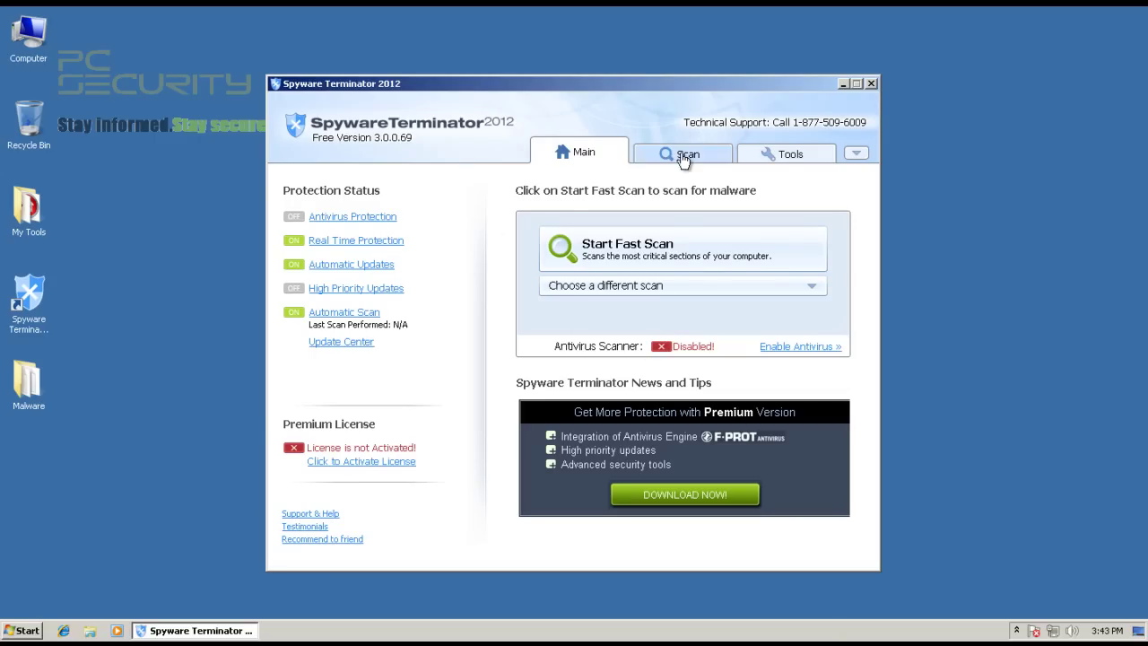
# Step: Look over the scan types and scroll the Tools list, then open the extra options menu
pyautogui.click(651, 156)
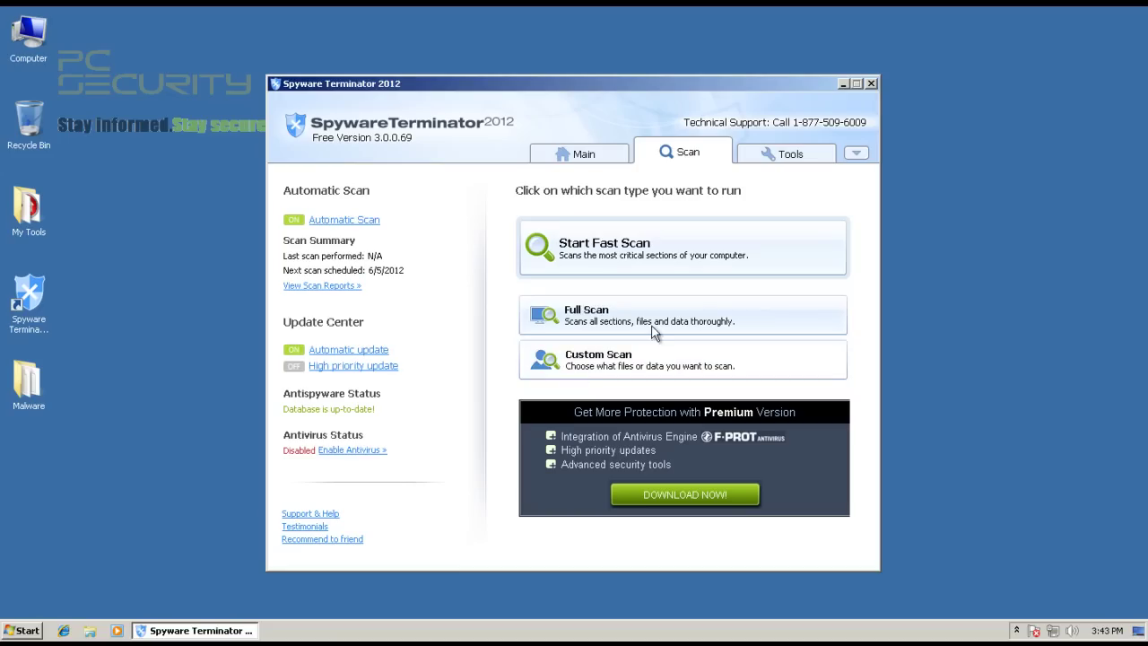
pyautogui.click(752, 159)
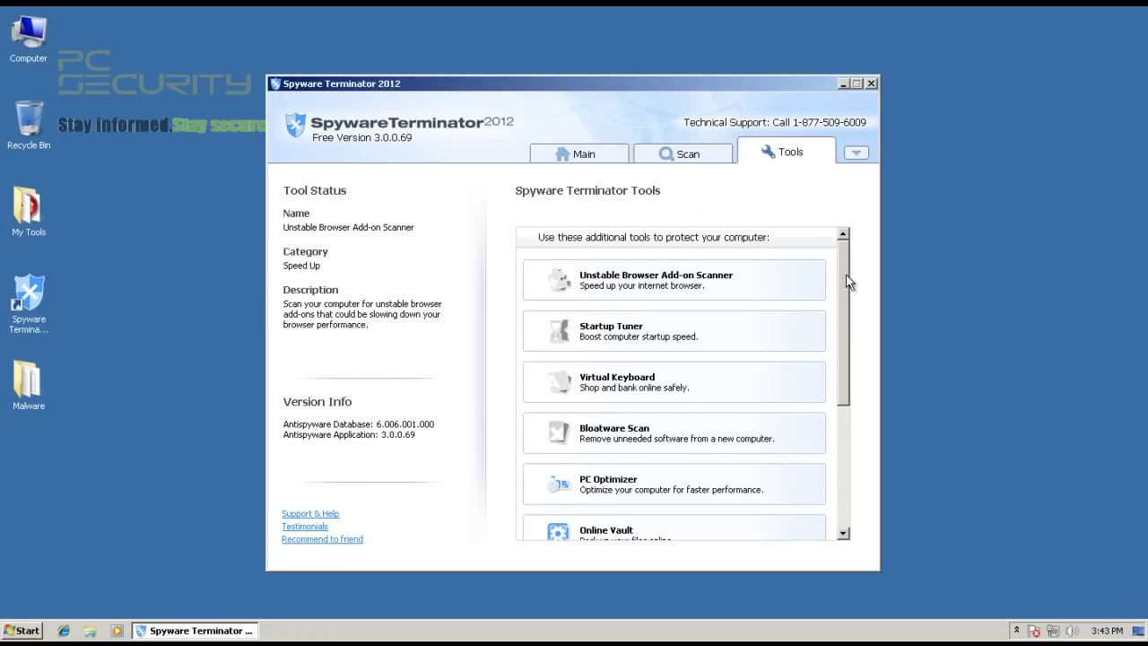
pyautogui.scroll(-5, 820, 366)
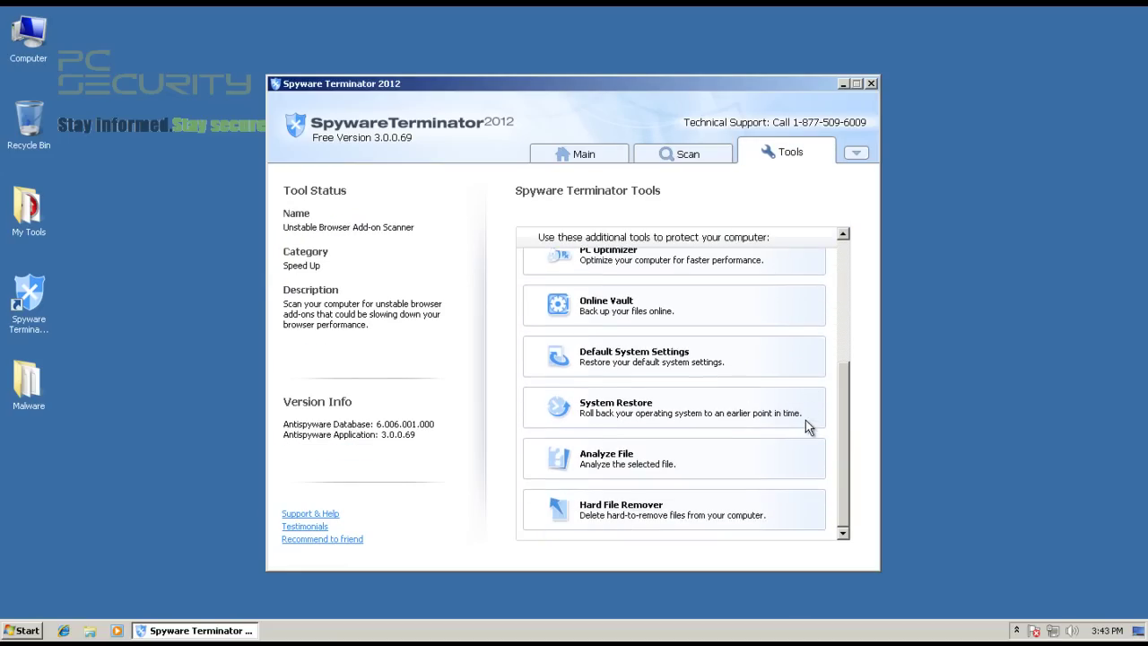
pyautogui.scroll(2, 811, 377)
pyautogui.scroll(-2, 803, 395)
pyautogui.scroll(3, 804, 350)
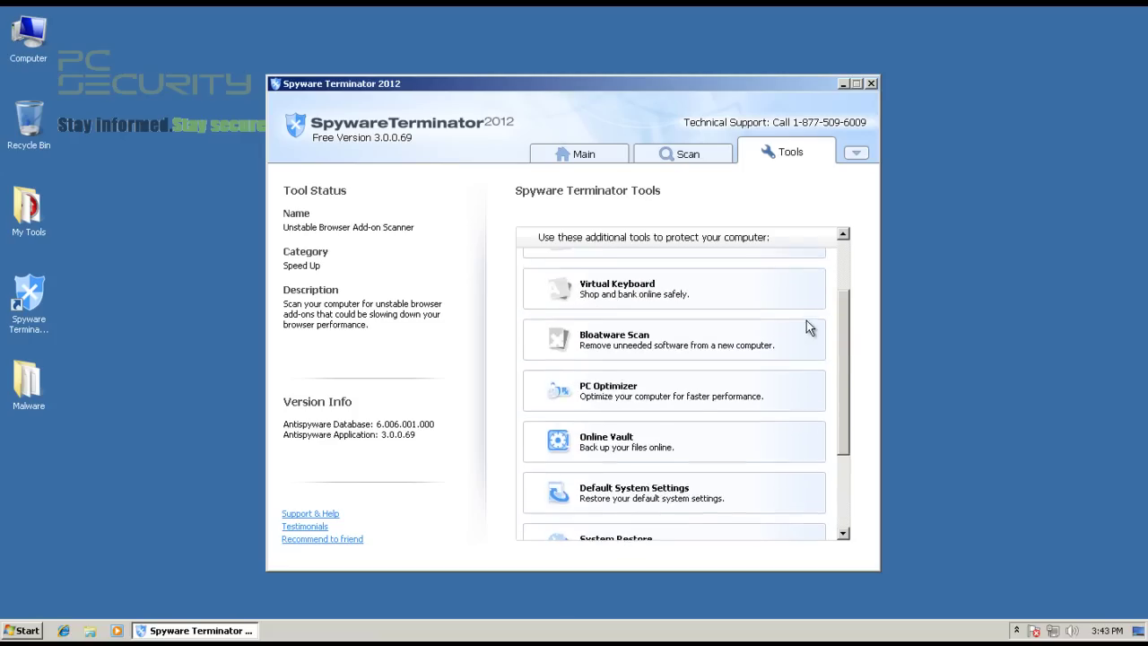
pyautogui.scroll(2, 807, 296)
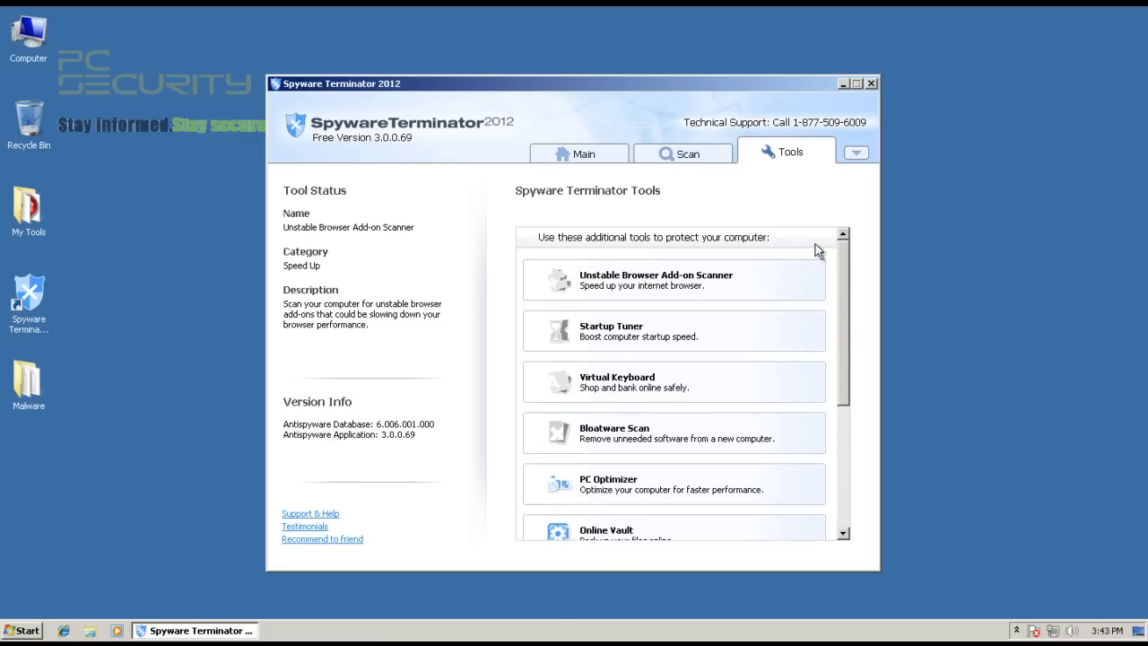
pyautogui.click(857, 153)
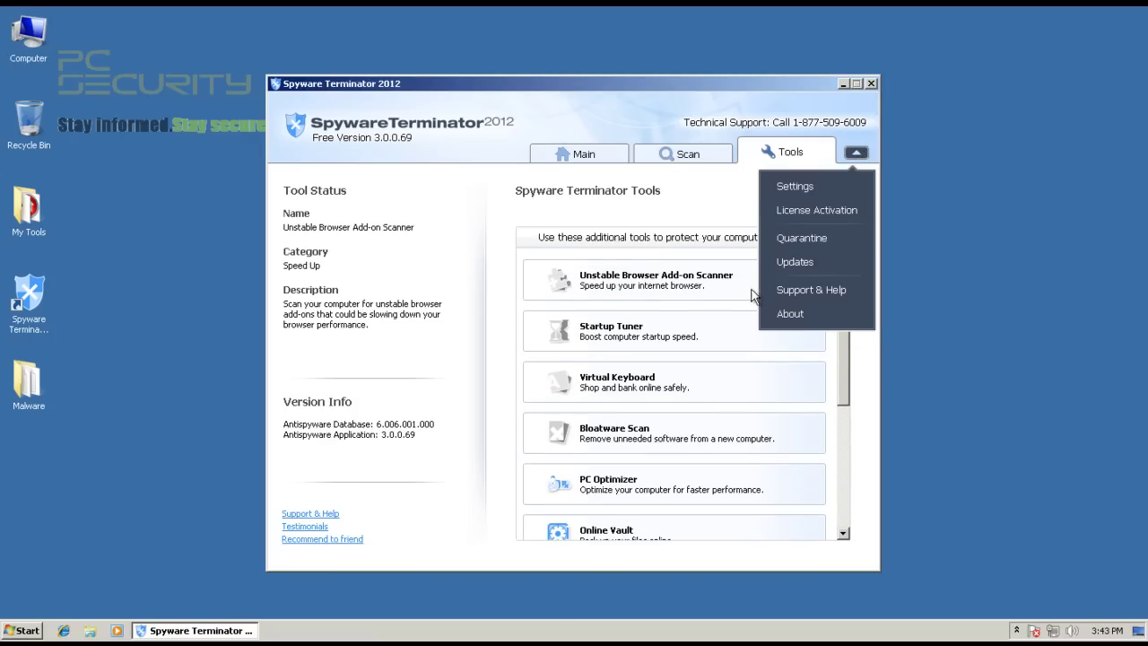
# Step: Check the Updates settings and the tray updater status without changes, then return to the Main page
pyautogui.click(787, 264)
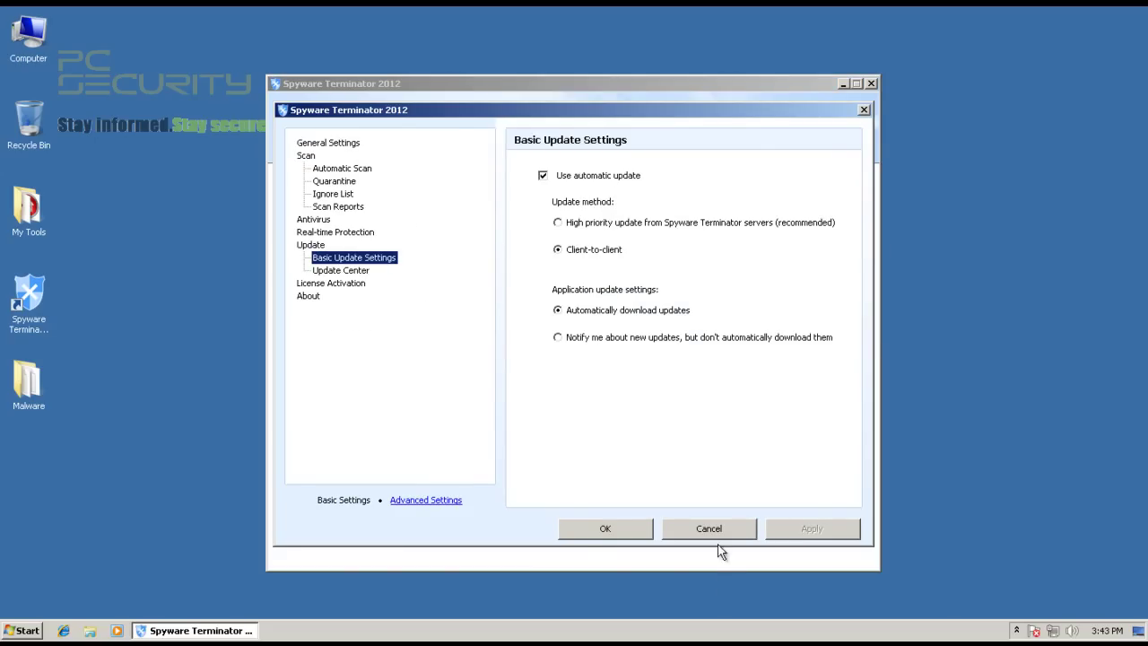
pyautogui.click(718, 536)
pyautogui.click(1016, 631)
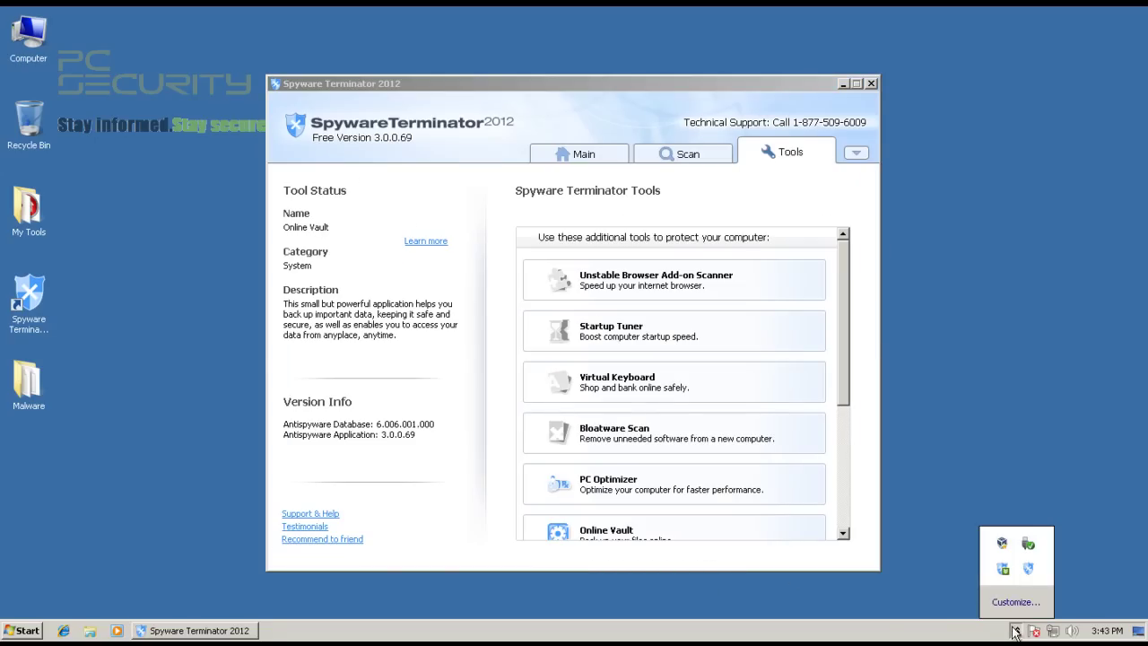
pyautogui.click(1003, 569)
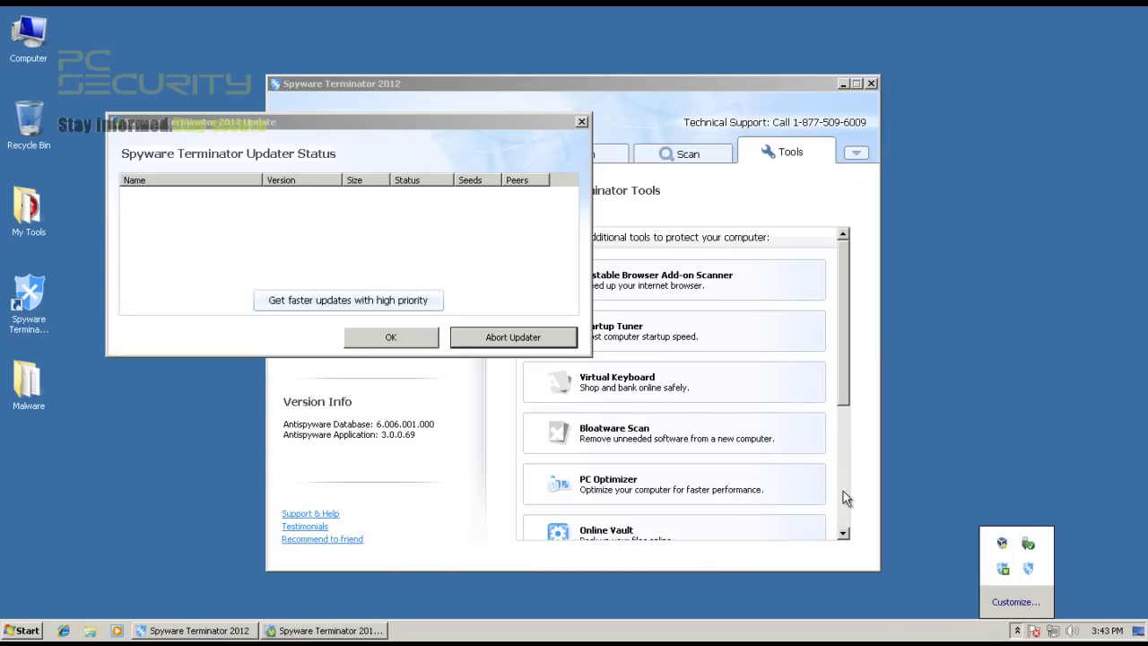
pyautogui.click(583, 124)
pyautogui.click(568, 160)
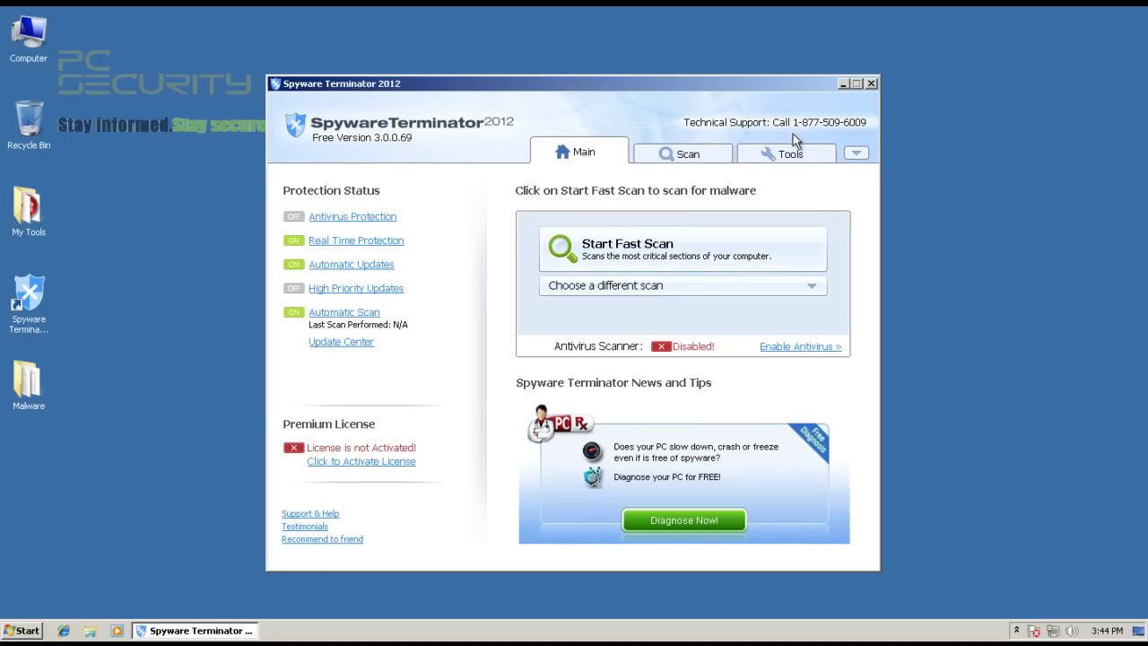
# Step: Enable HIPS application control at Low security level in Advanced Settings and apply it
pyautogui.click(853, 154)
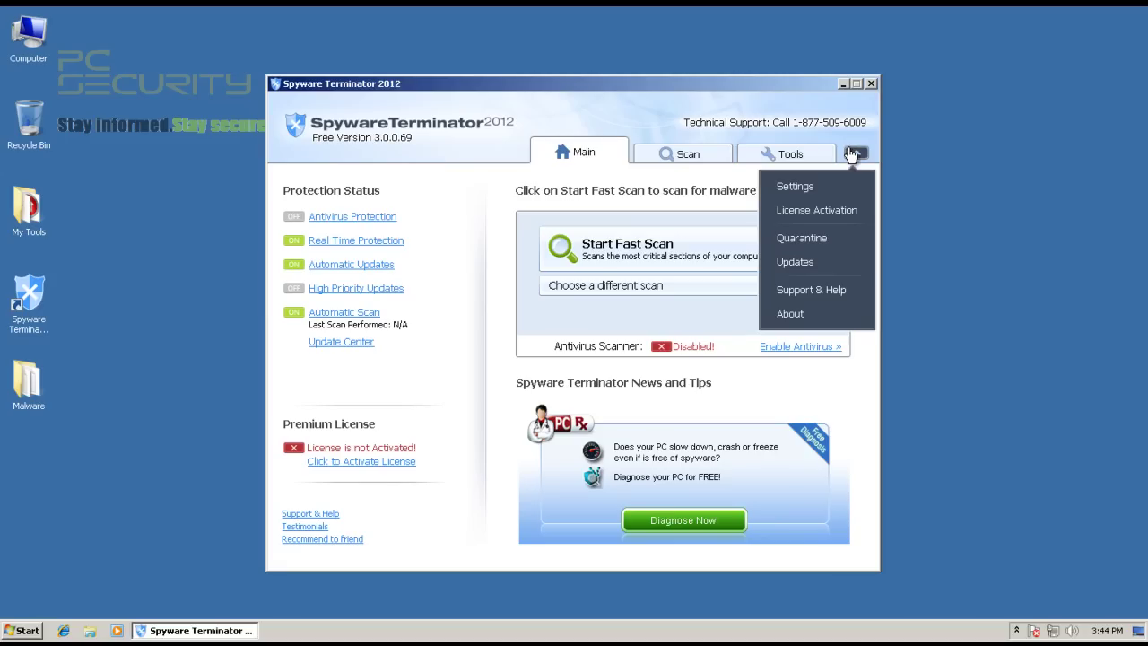
pyautogui.click(799, 187)
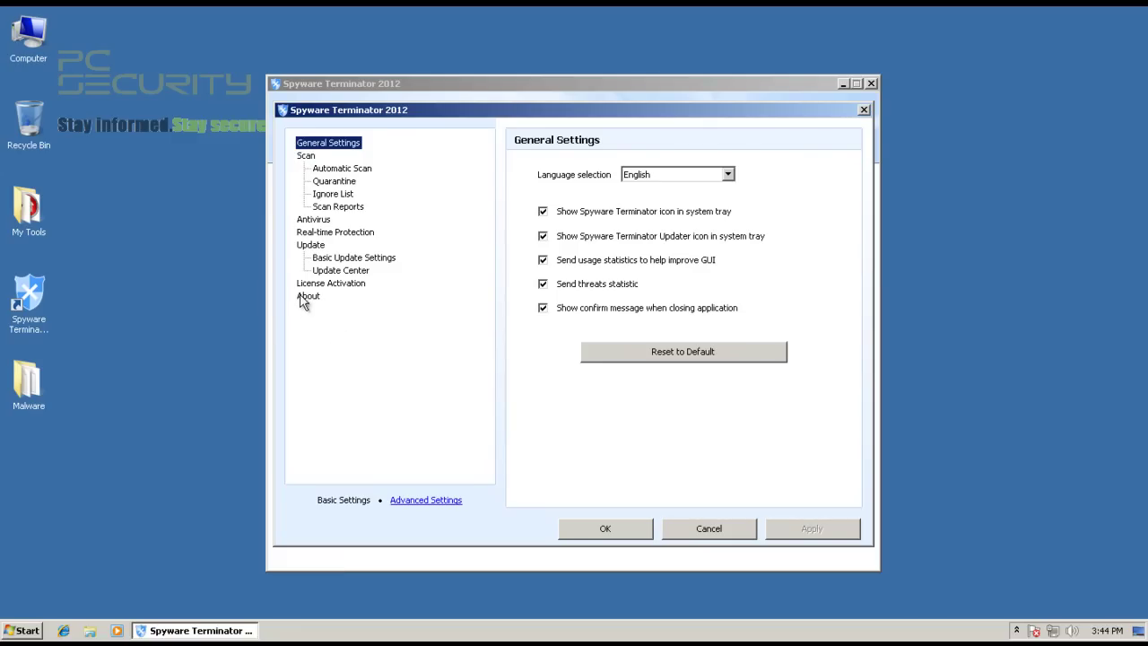
pyautogui.click(406, 505)
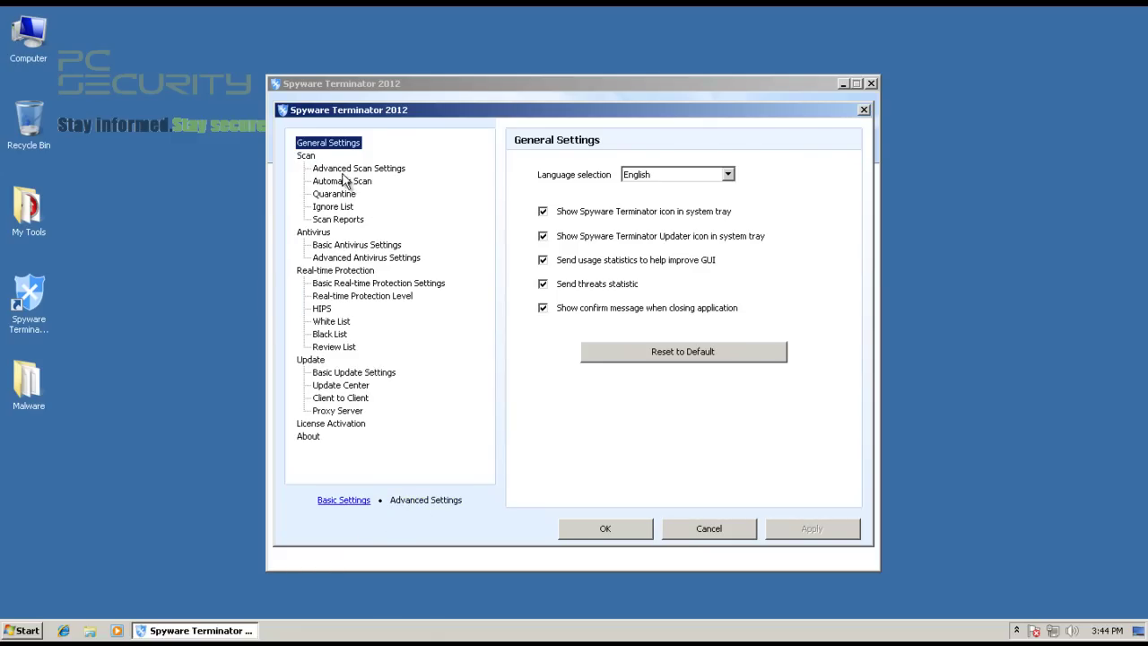
pyautogui.click(323, 310)
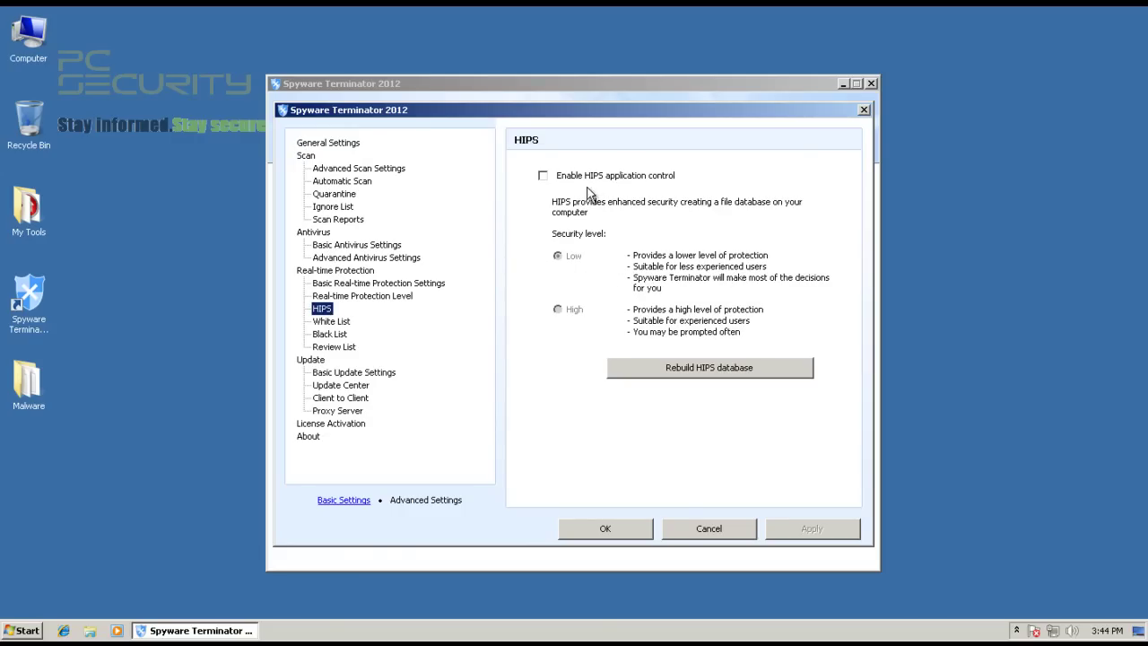
pyautogui.click(544, 178)
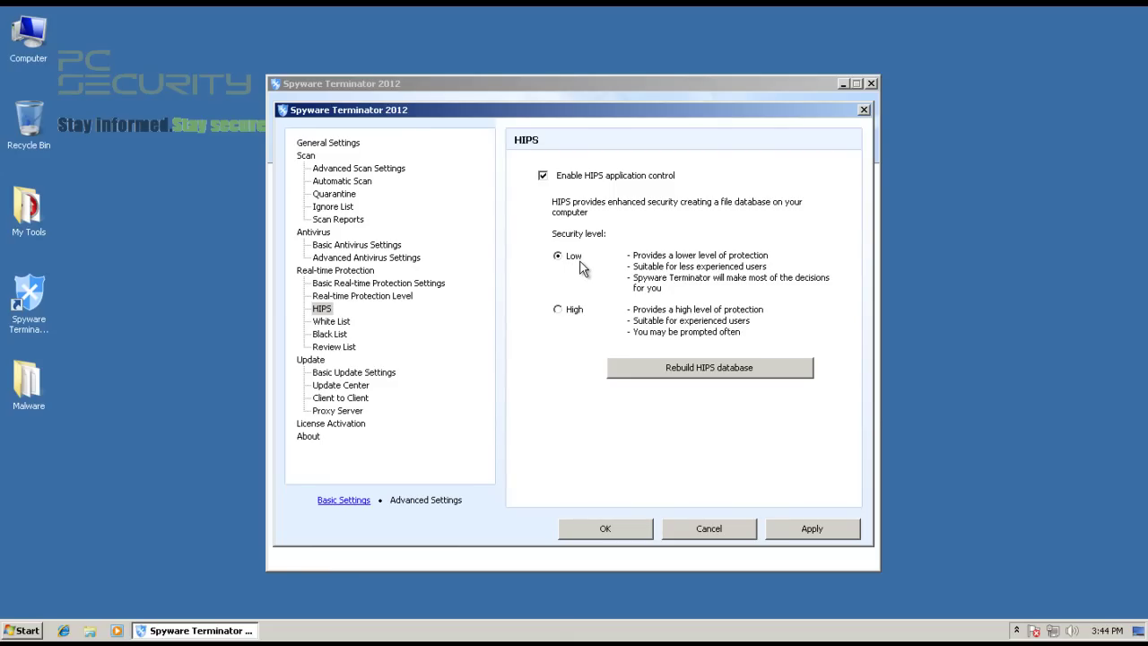
pyautogui.click(782, 526)
# Step: Confirm the settings, close the program window, and postpone the upgrade reminder for 15 days
pyautogui.click(583, 531)
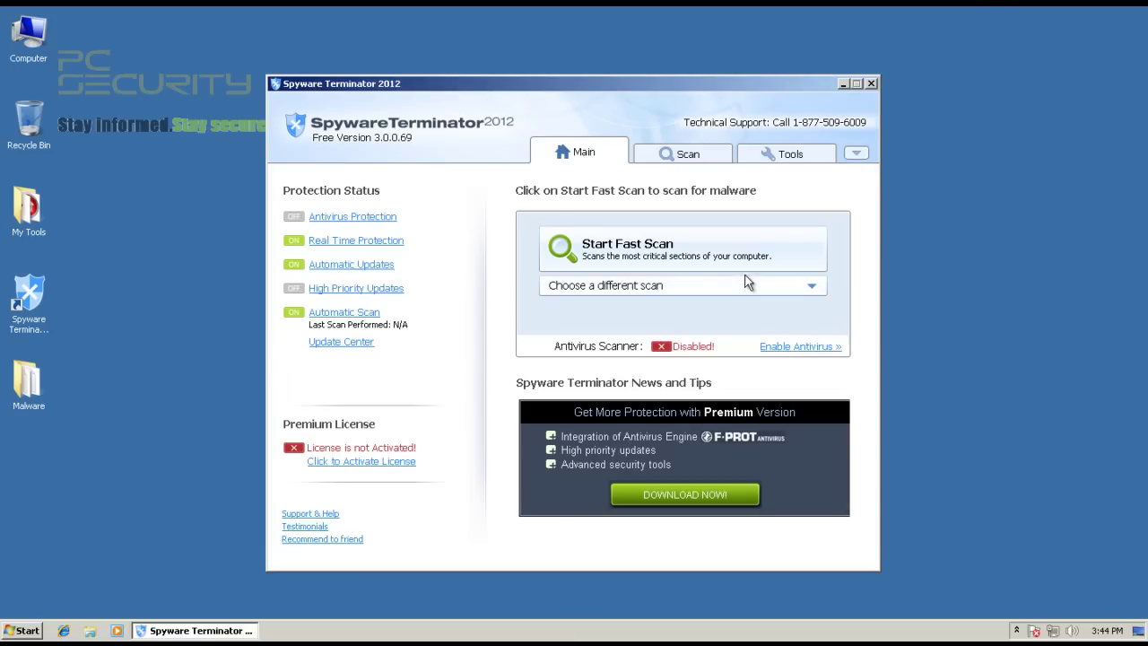
pyautogui.click(872, 83)
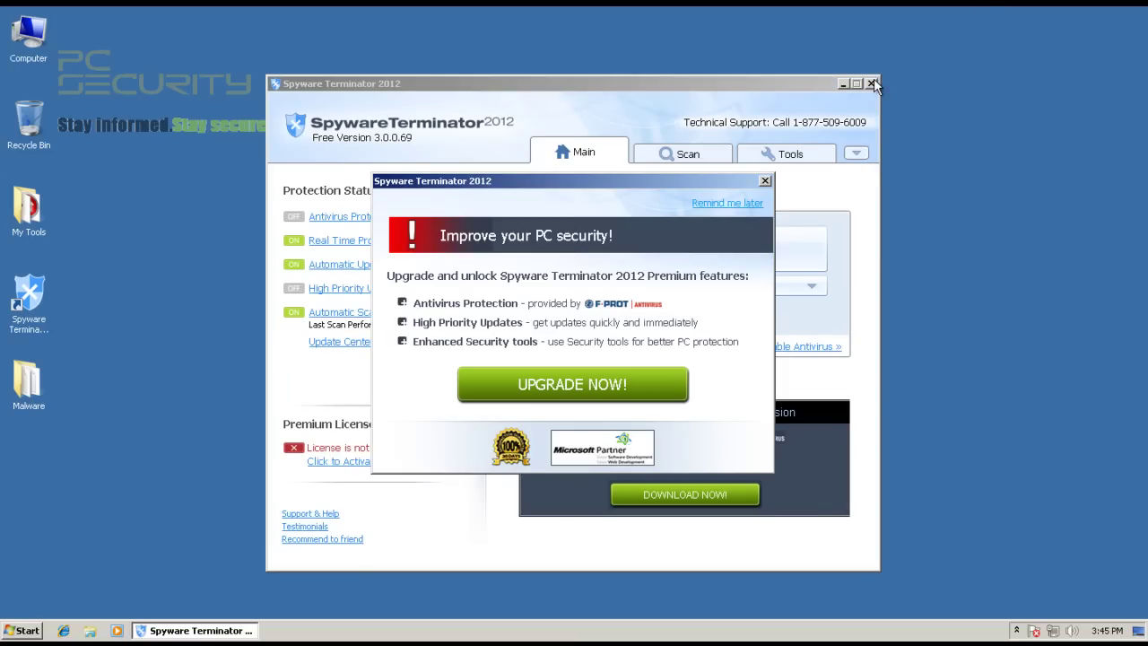
pyautogui.click(754, 204)
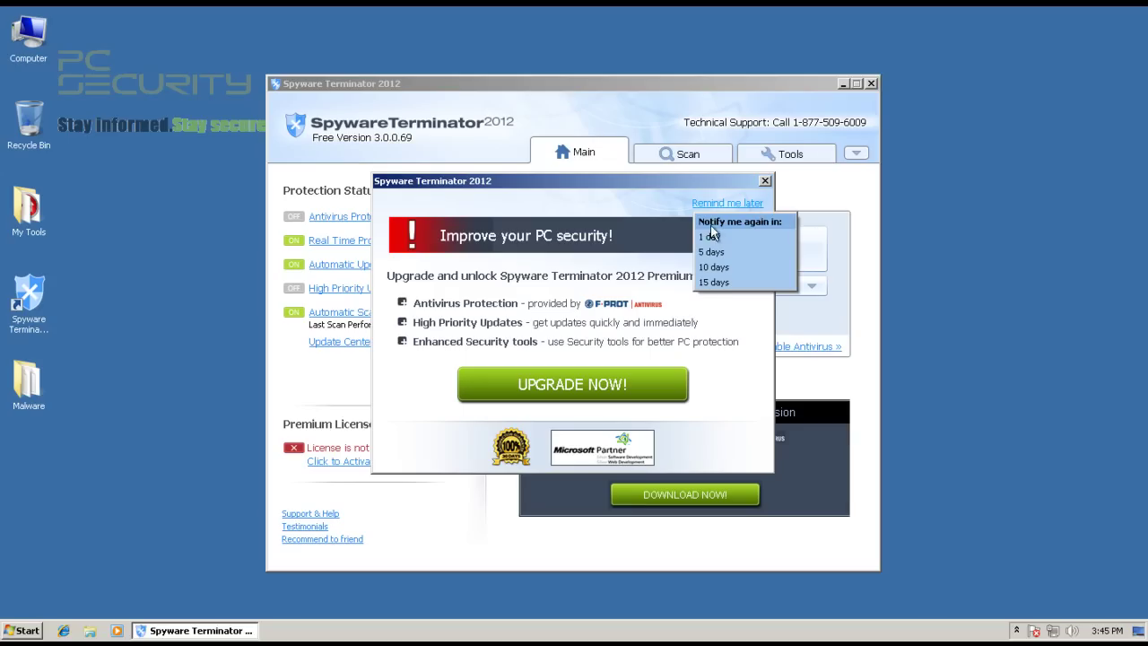
pyautogui.click(718, 283)
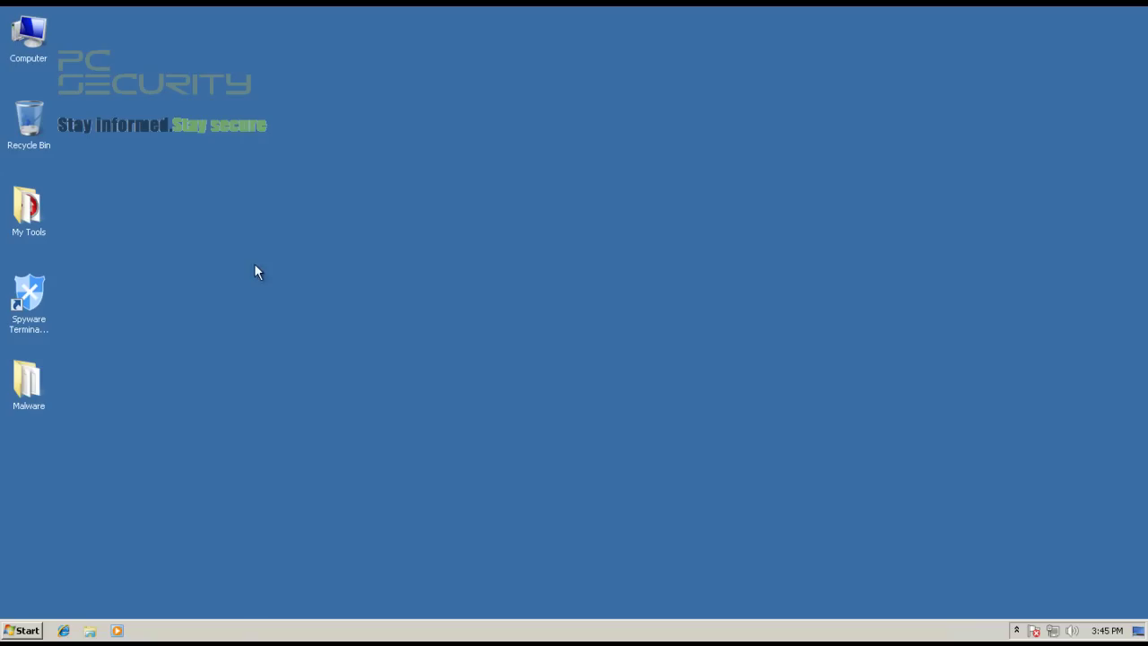
# Step: Open the My Tools folder, launch HitmanPro36 with UAC approval, and close it unscanned
pyautogui.doubleClick(18, 212)
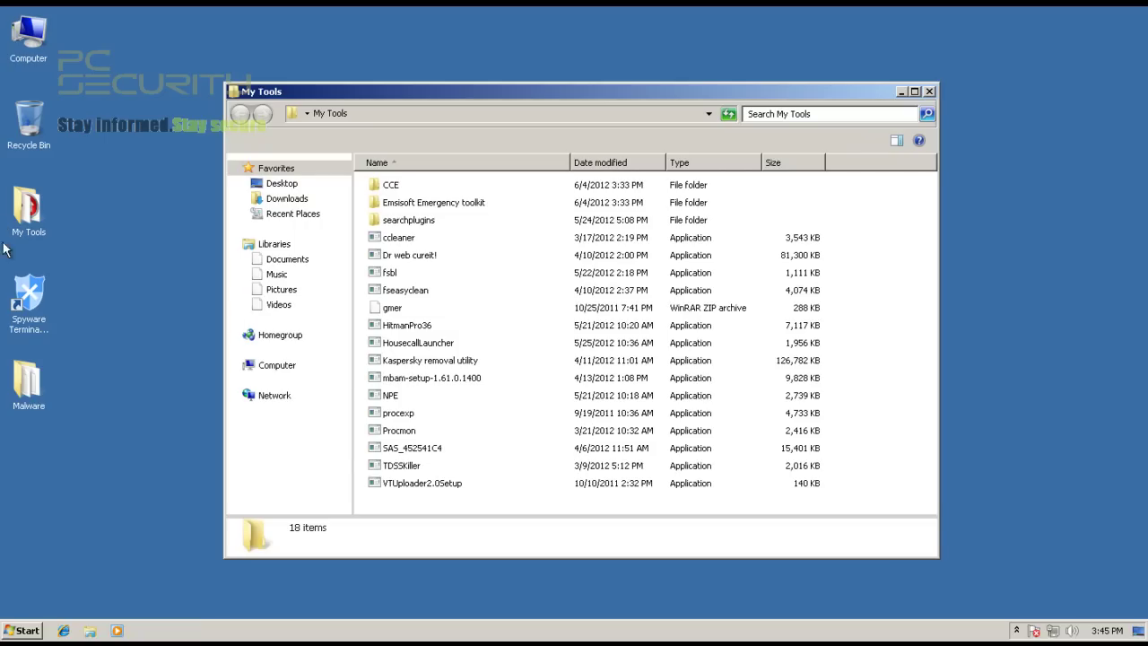
pyautogui.click(392, 327)
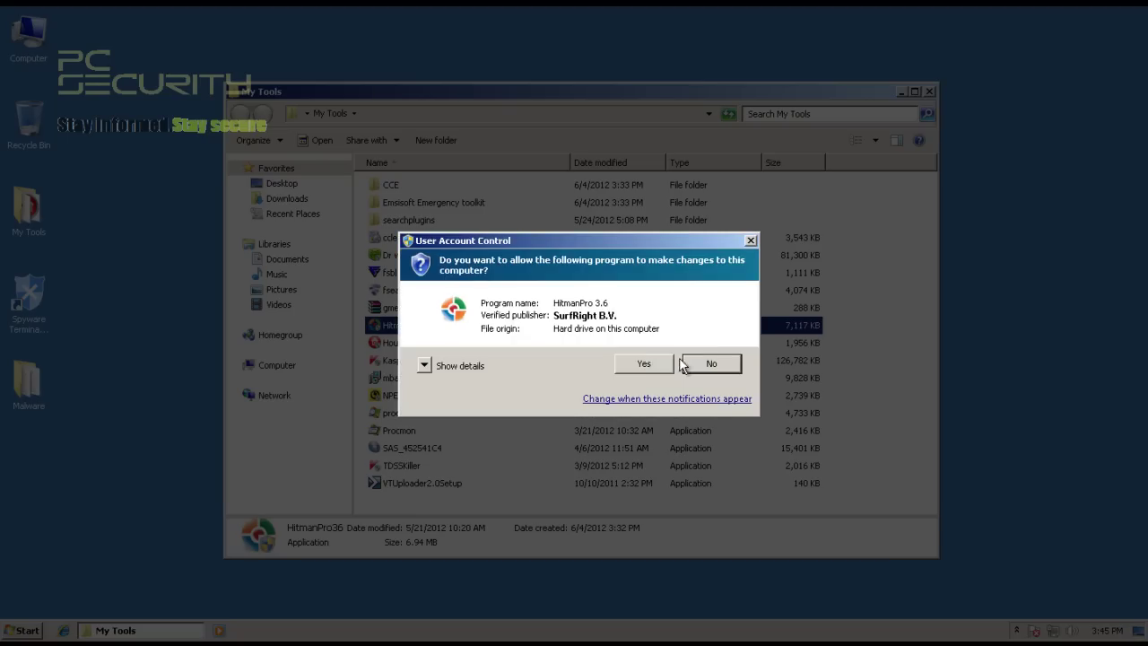
pyautogui.click(637, 359)
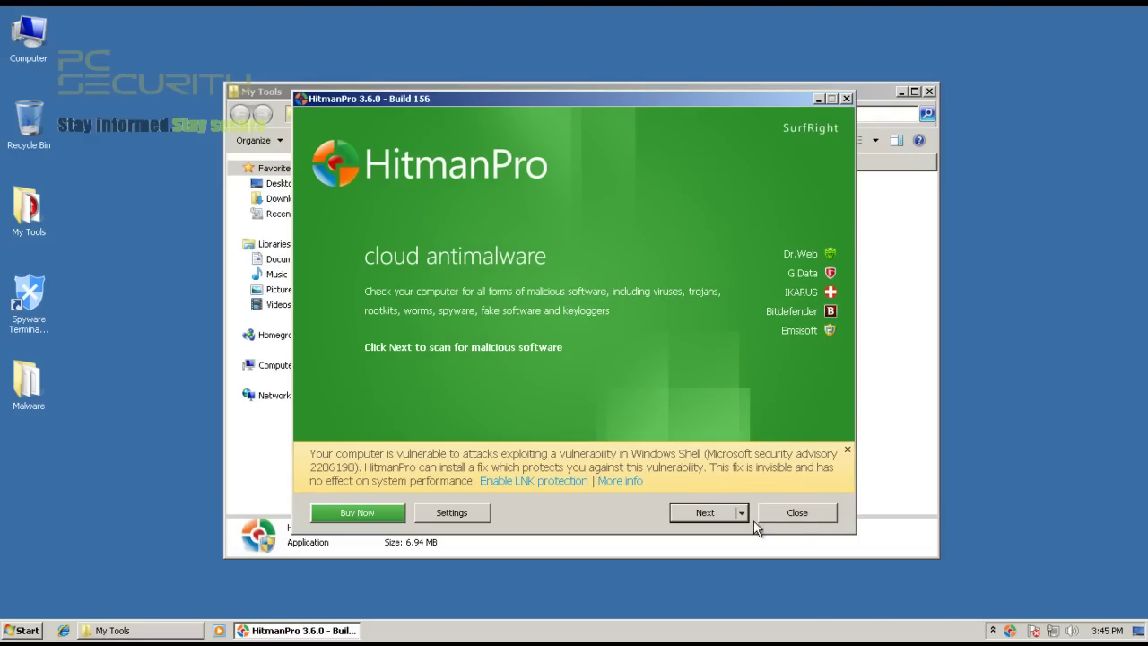
pyautogui.click(800, 512)
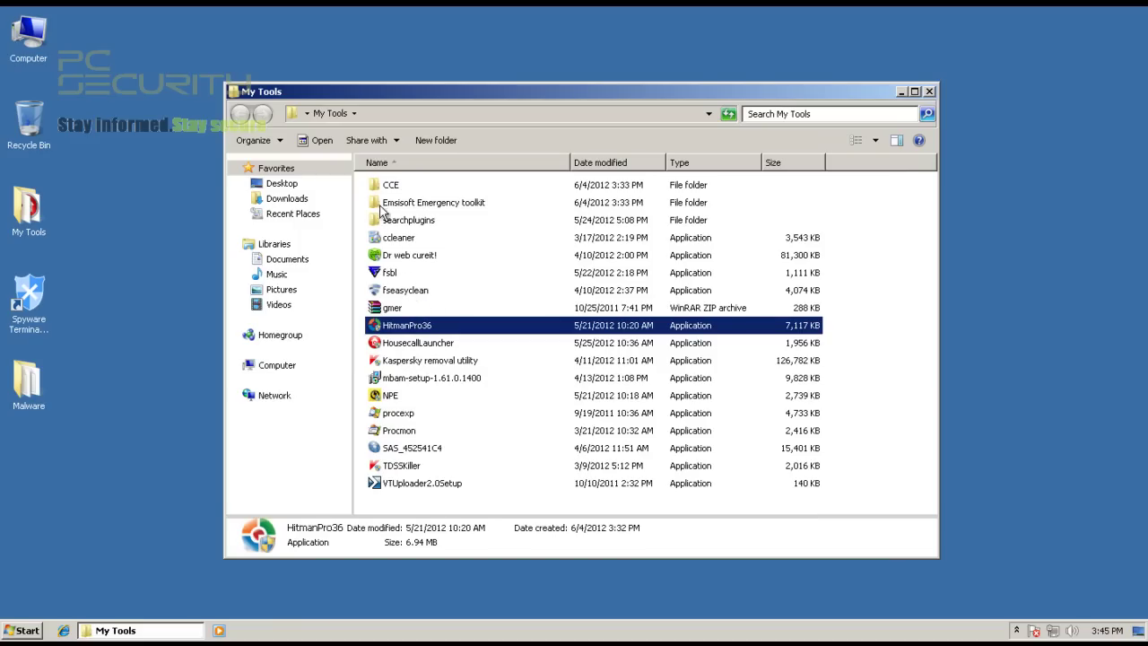
# Step: Run the ccleaner installer in English, then cancel and quit the setup
pyautogui.doubleClick(390, 237)
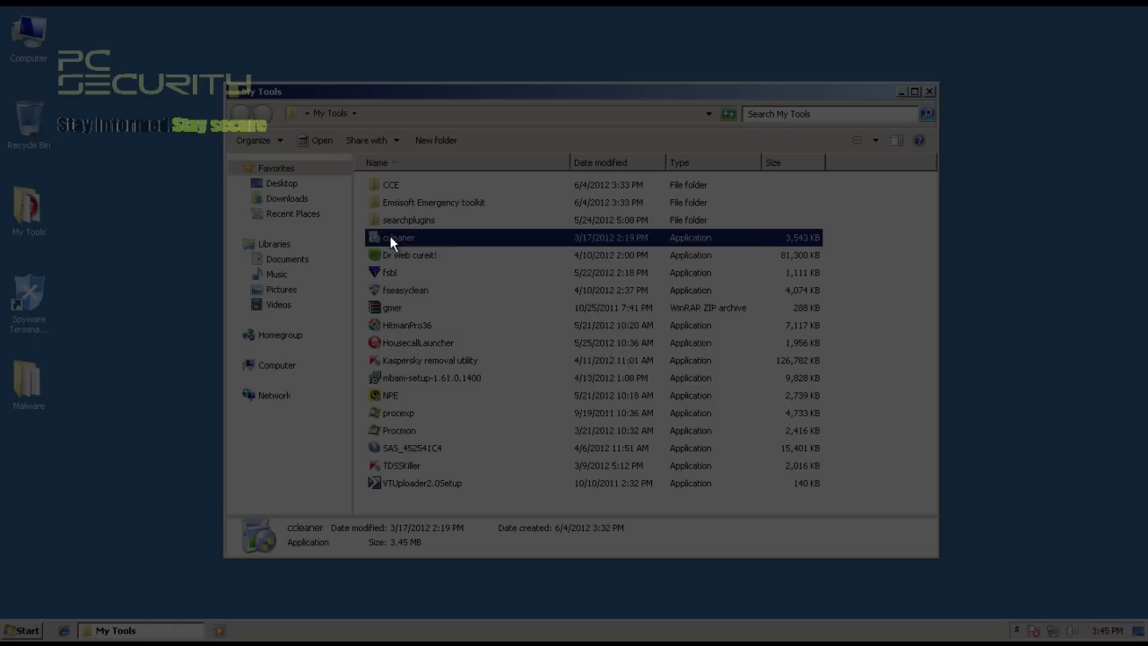
pyautogui.click(633, 365)
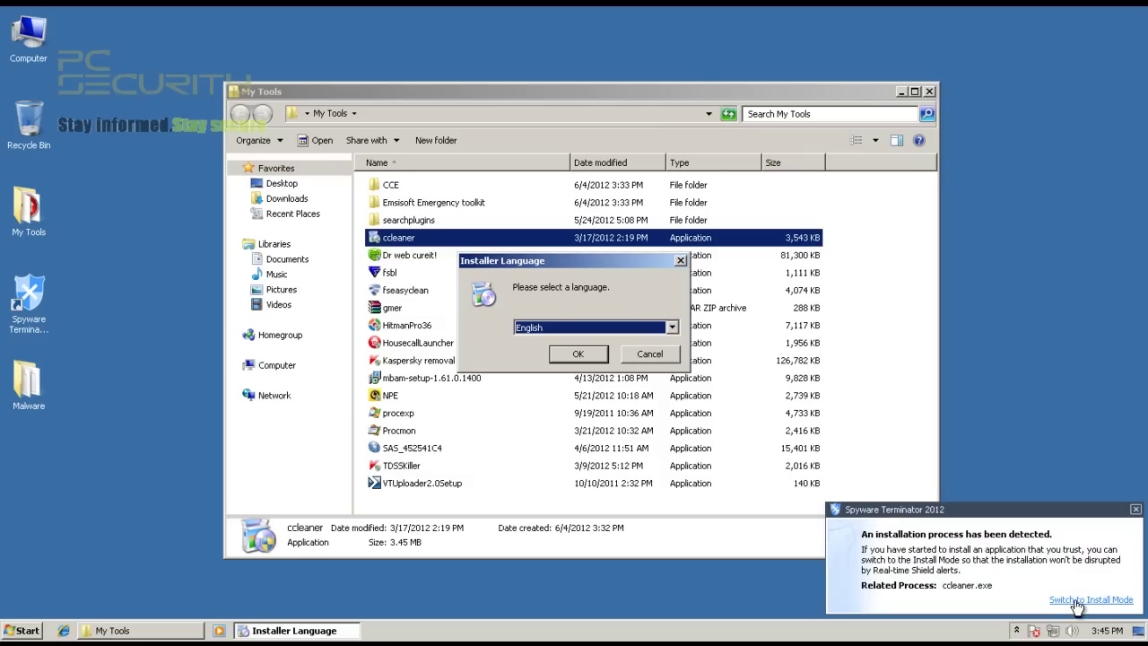
pyautogui.click(574, 356)
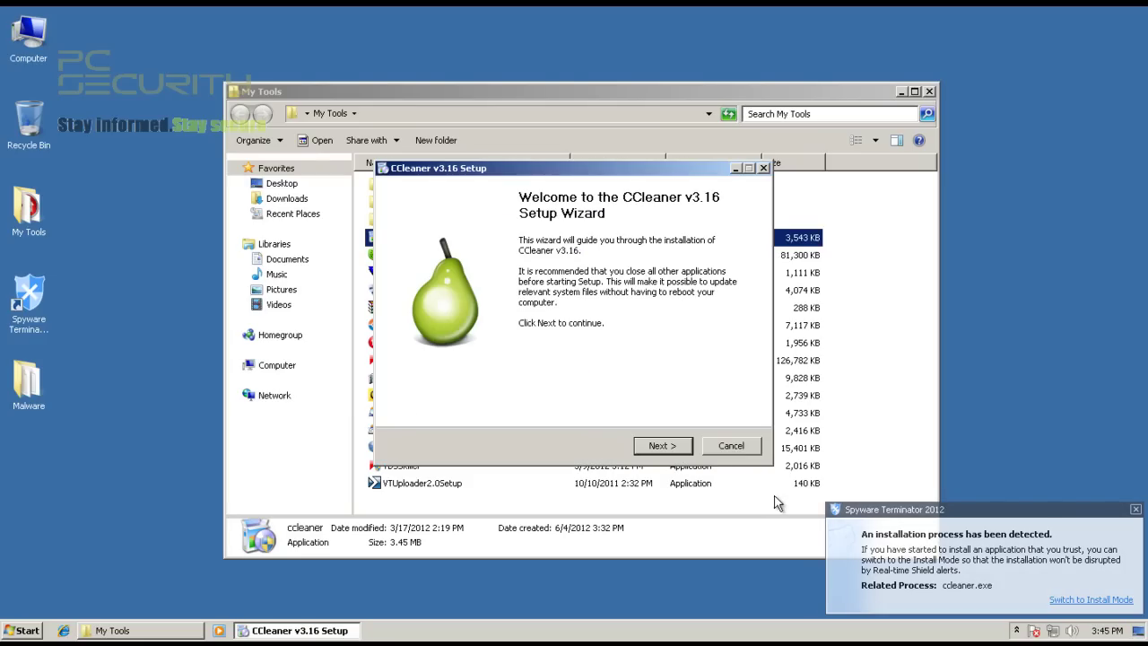
pyautogui.click(744, 454)
pyautogui.click(600, 370)
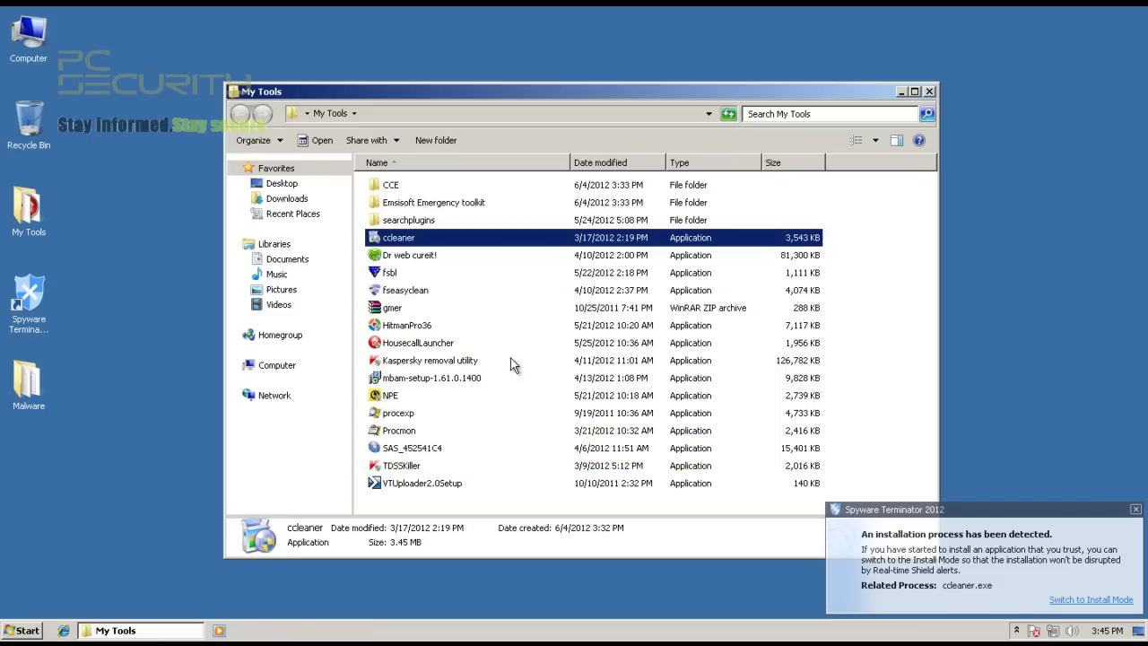
# Step: Launch Norton Power Eraser, approve the UAC prompt, and decline its license agreement
pyautogui.doubleClick(394, 396)
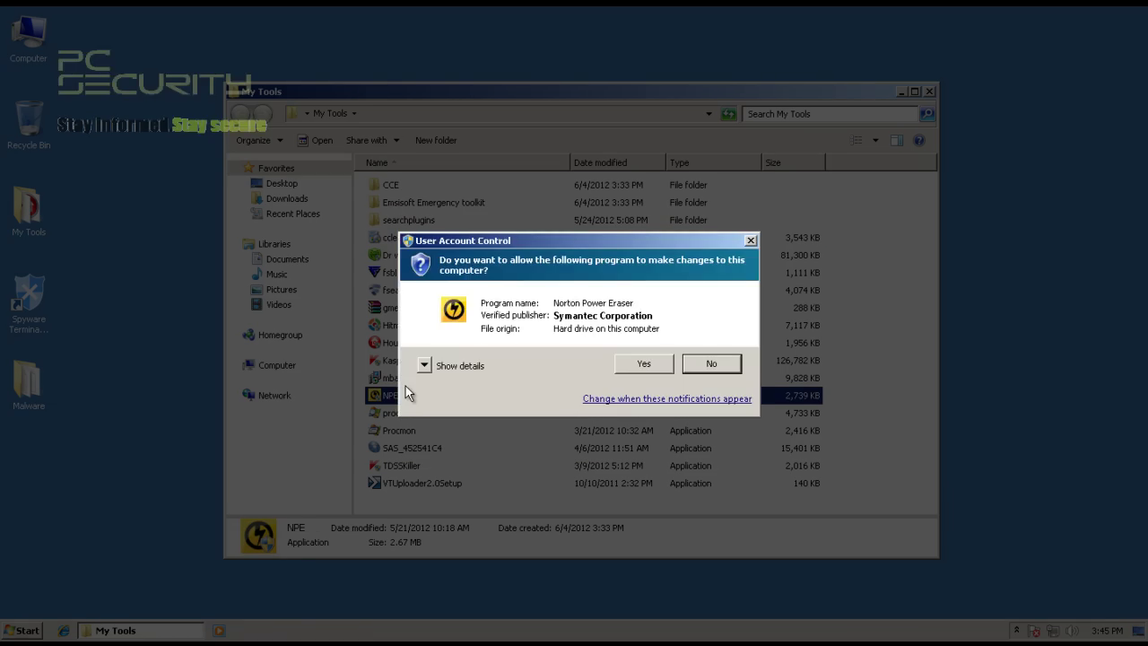
pyautogui.press('Left')
pyautogui.press('Return')
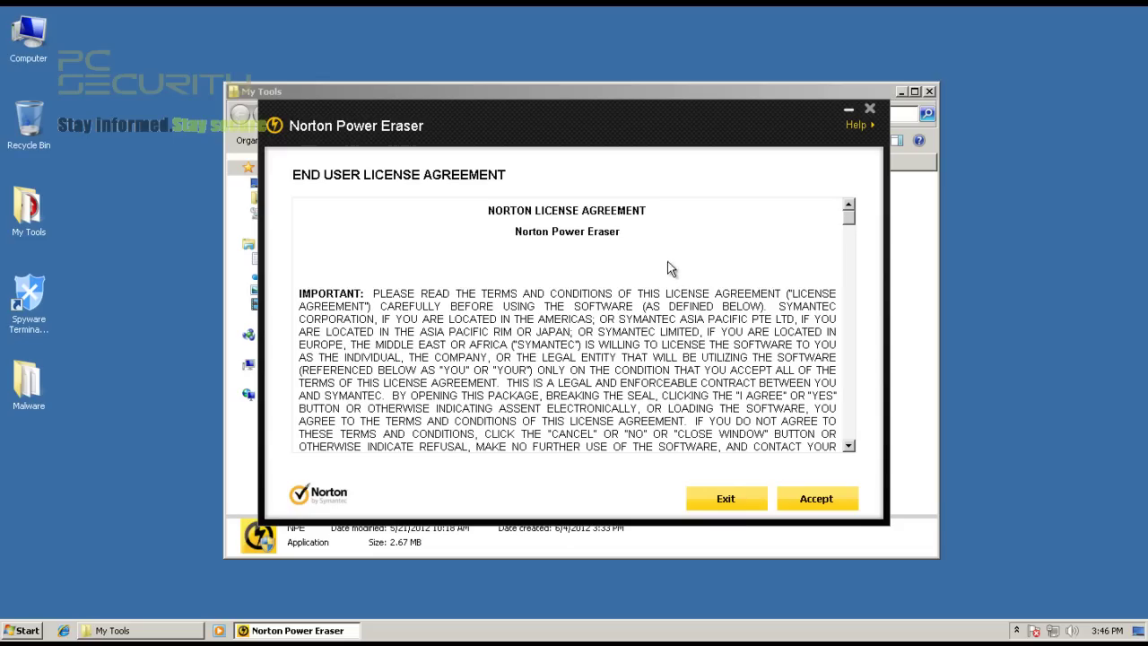
pyautogui.click(740, 501)
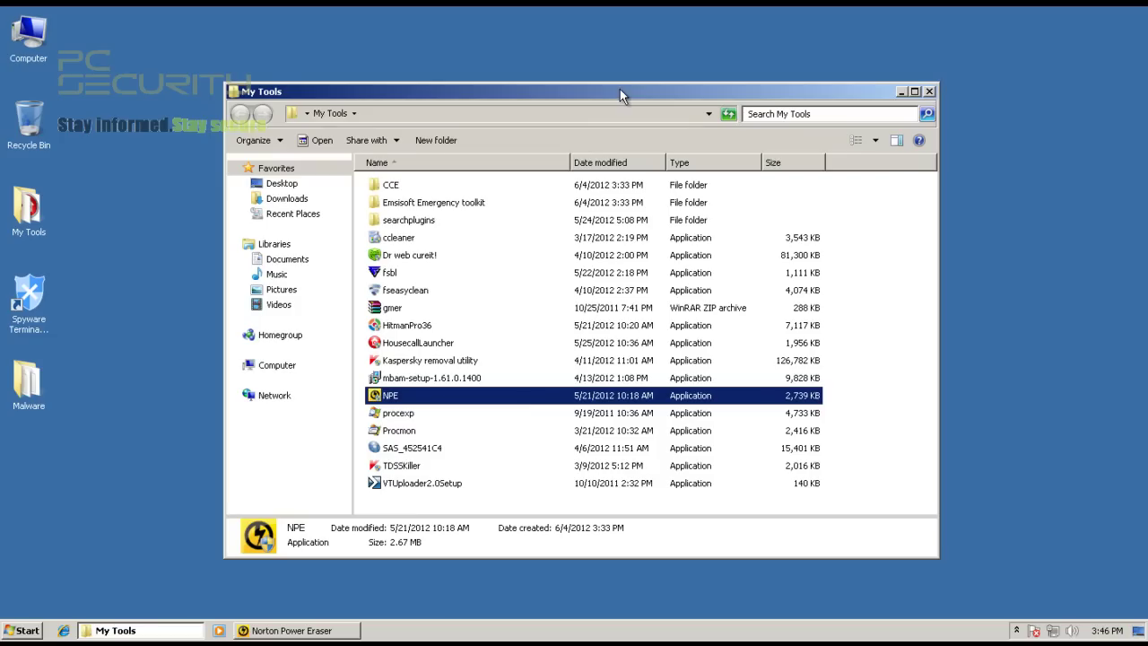
pyautogui.click(310, 630)
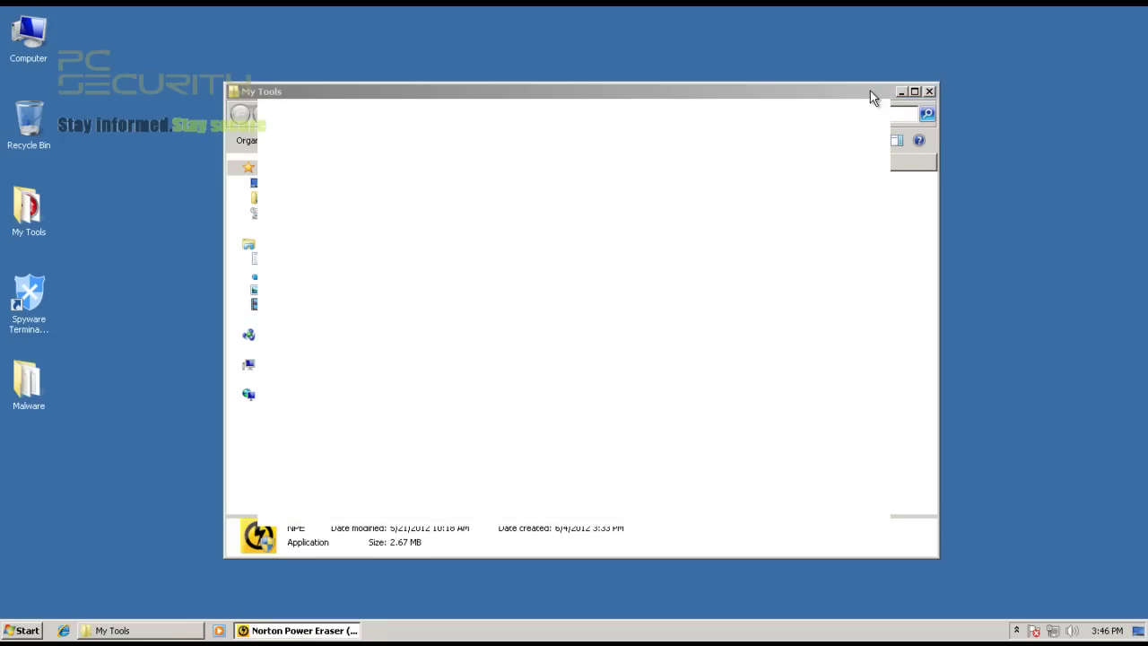
# Step: Close the My Tools folder and briefly open and close Task Manager
pyautogui.click(928, 92)
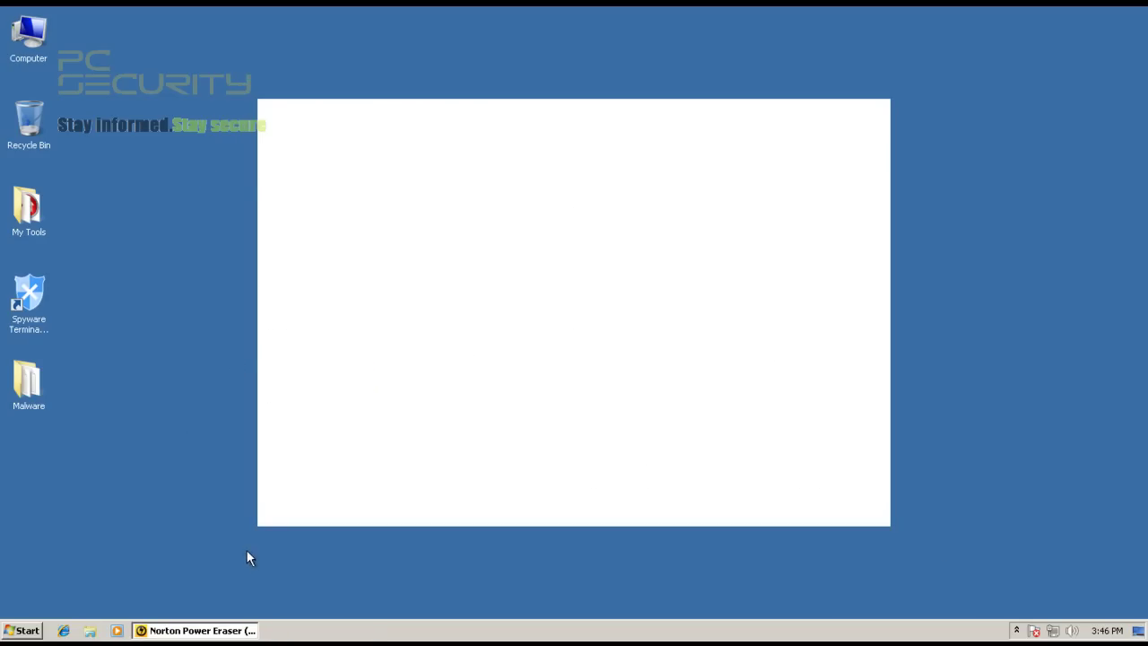
pyautogui.rightClick(323, 631)
pyautogui.click(351, 583)
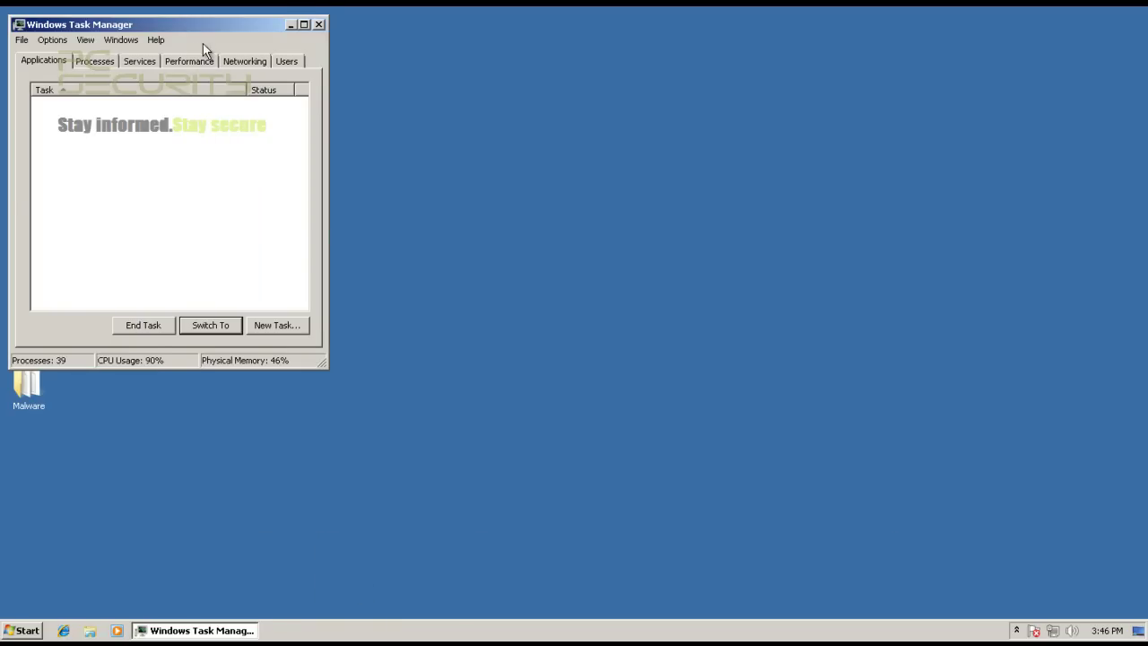
pyautogui.click(318, 24)
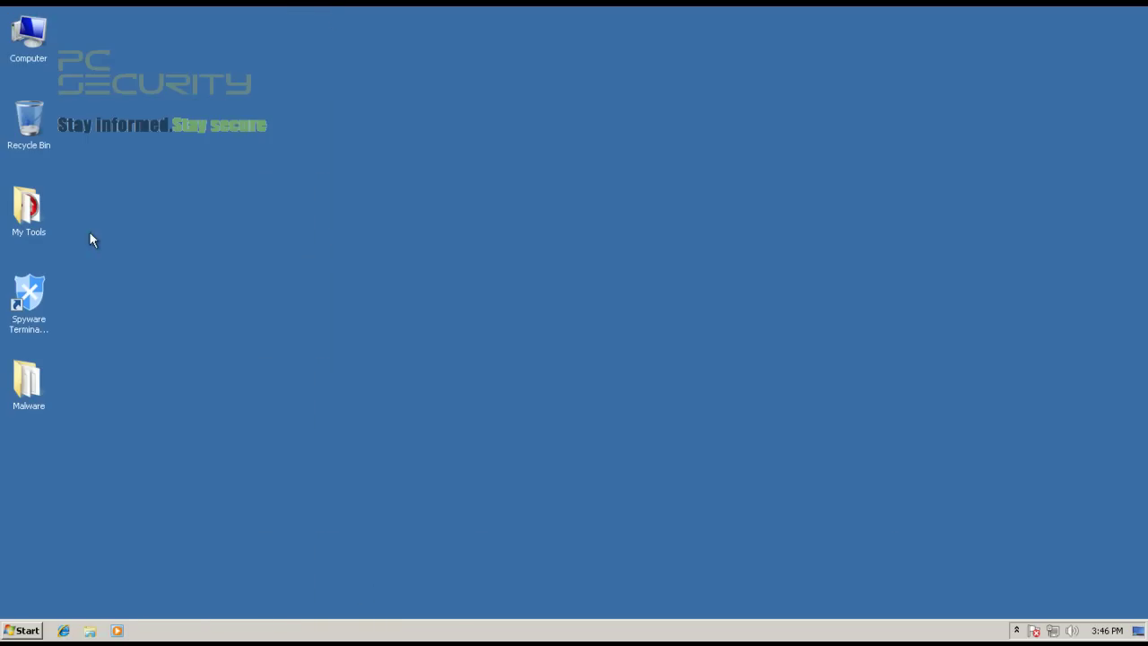
# Step: Open the Malware desktop folder and run the third virussign sample file
pyautogui.doubleClick(26, 403)
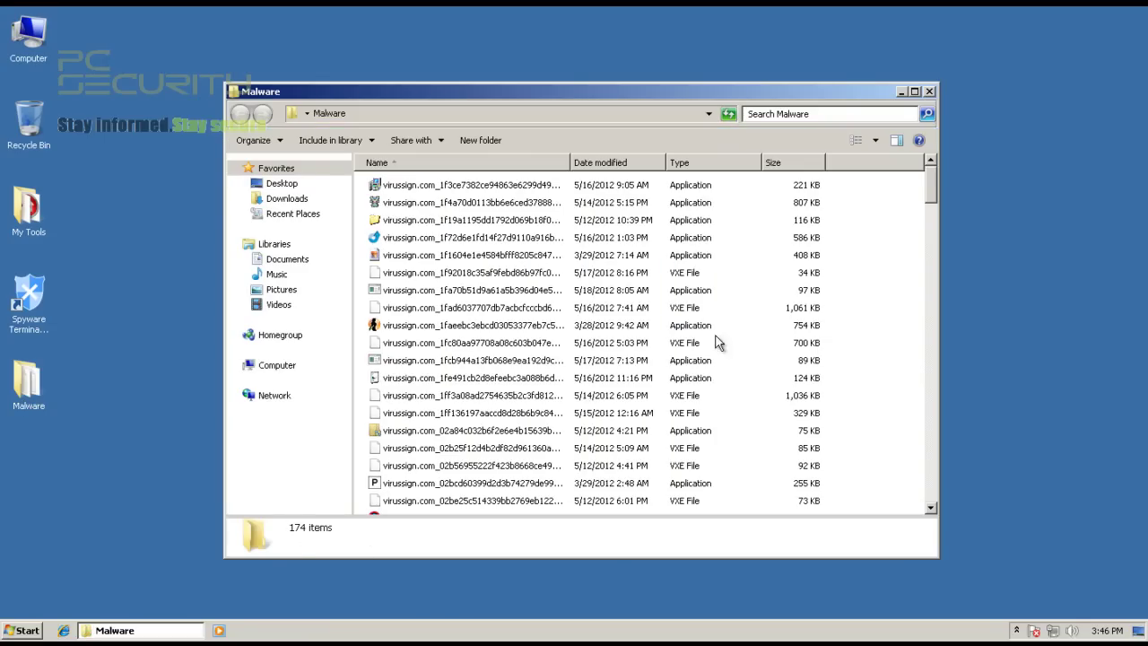
pyautogui.moveTo(934, 183)
pyautogui.mouseDown()
pyautogui.moveTo(935, 411)
pyautogui.moveTo(913, 261)
pyautogui.moveTo(929, 179)
pyautogui.mouseUp()
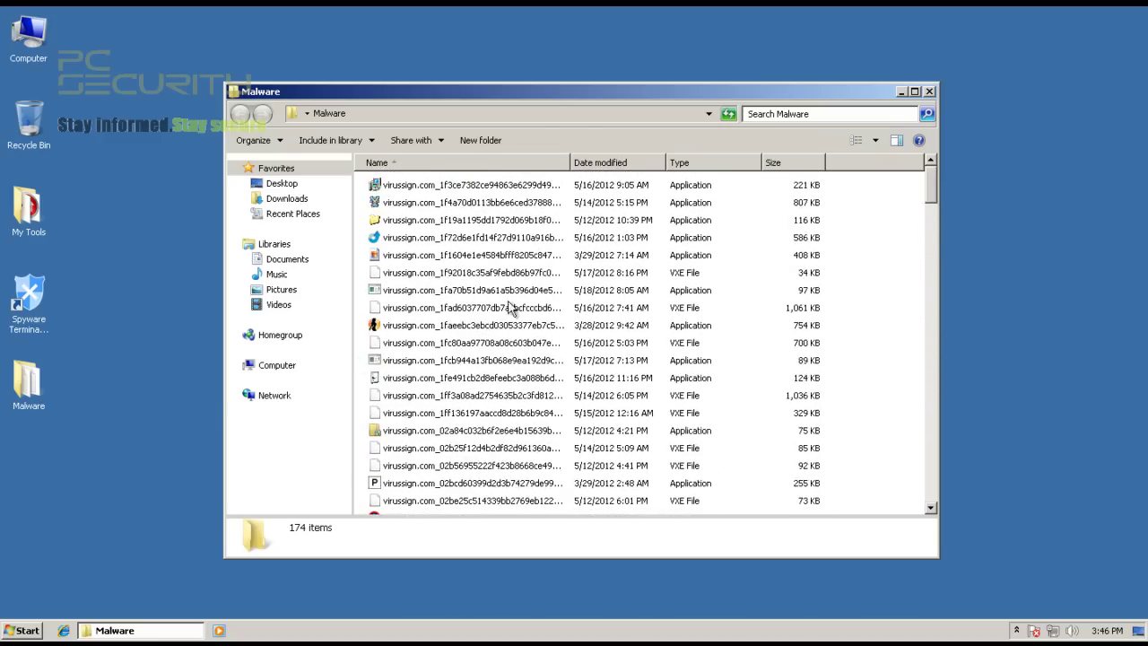
pyautogui.click(389, 222)
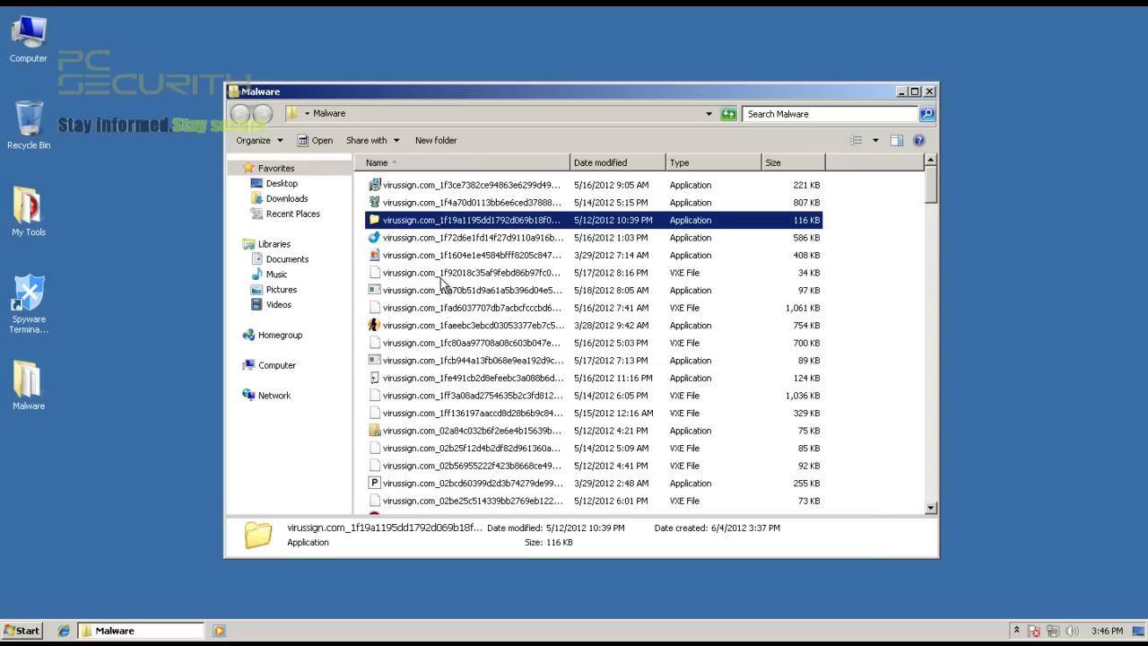
pyautogui.click(184, 241)
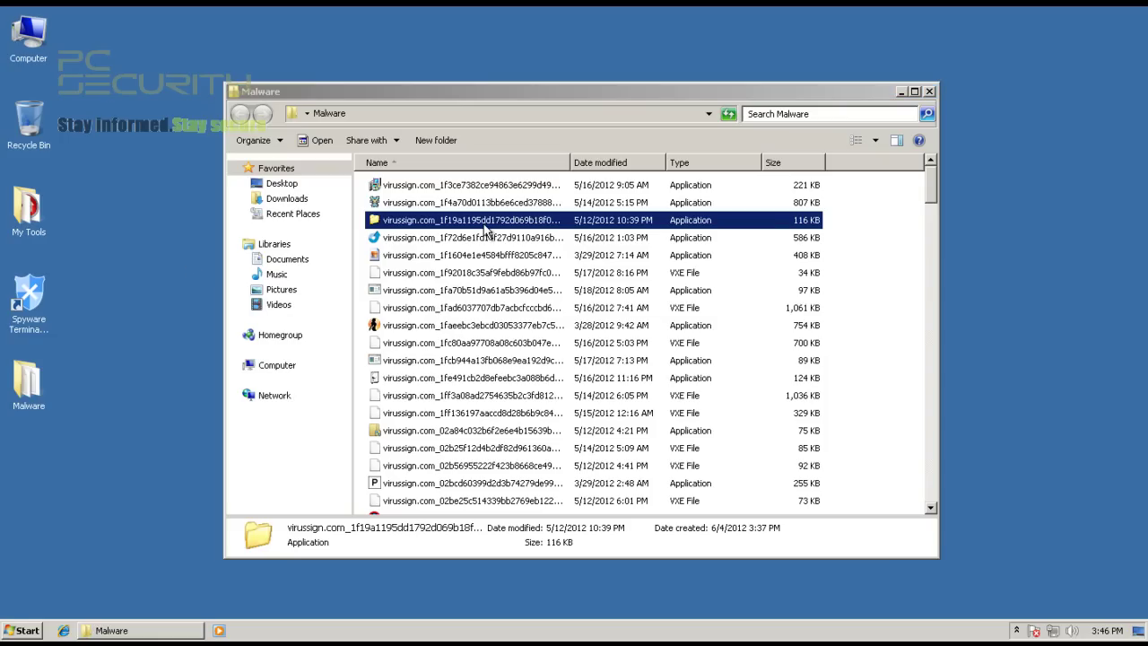
pyautogui.doubleClick(485, 228)
# Step: Deny msdcs.exe and the follow-up start attempt, then dismiss the blocked-action notice
pyautogui.click(402, 291)
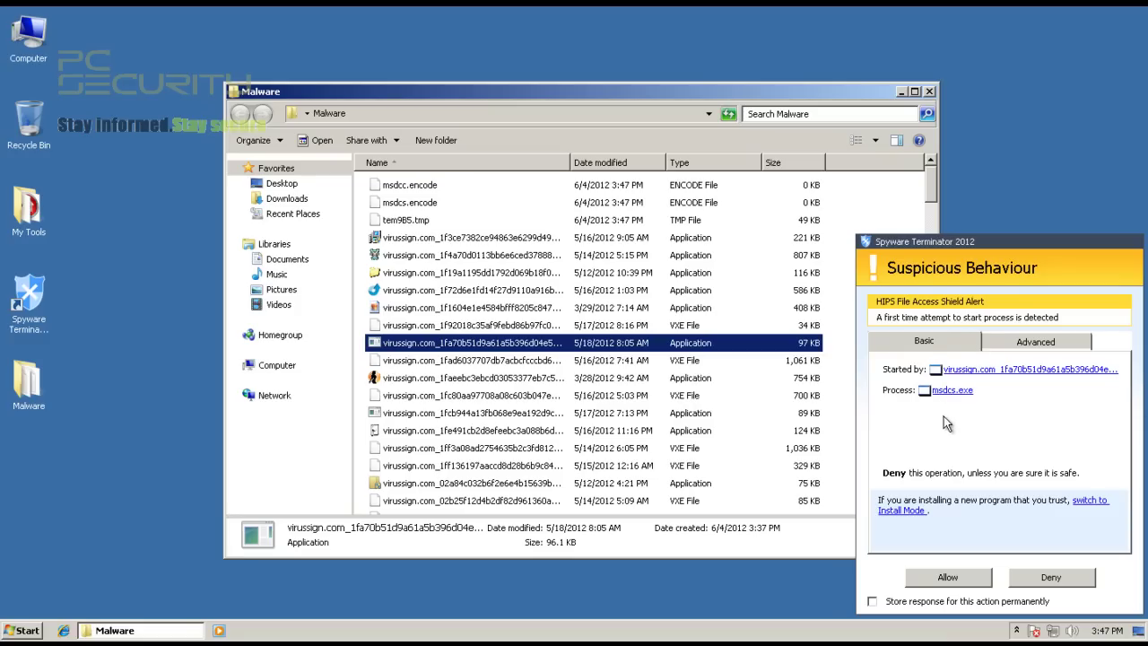
pyautogui.click(998, 343)
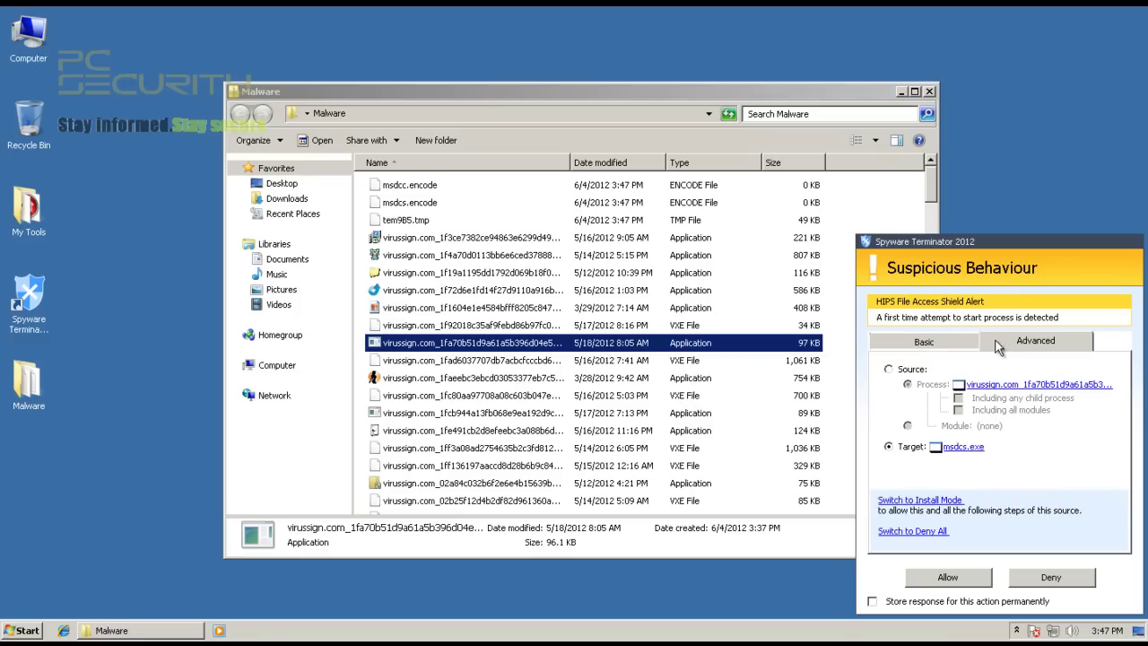
pyautogui.click(911, 346)
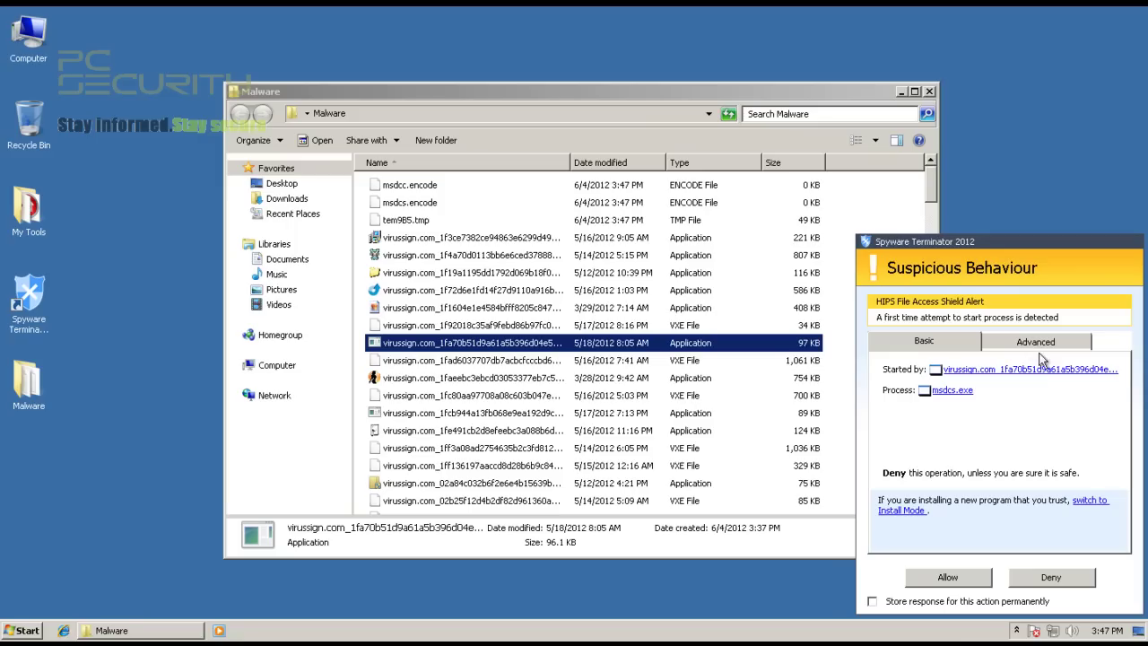
pyautogui.click(1043, 579)
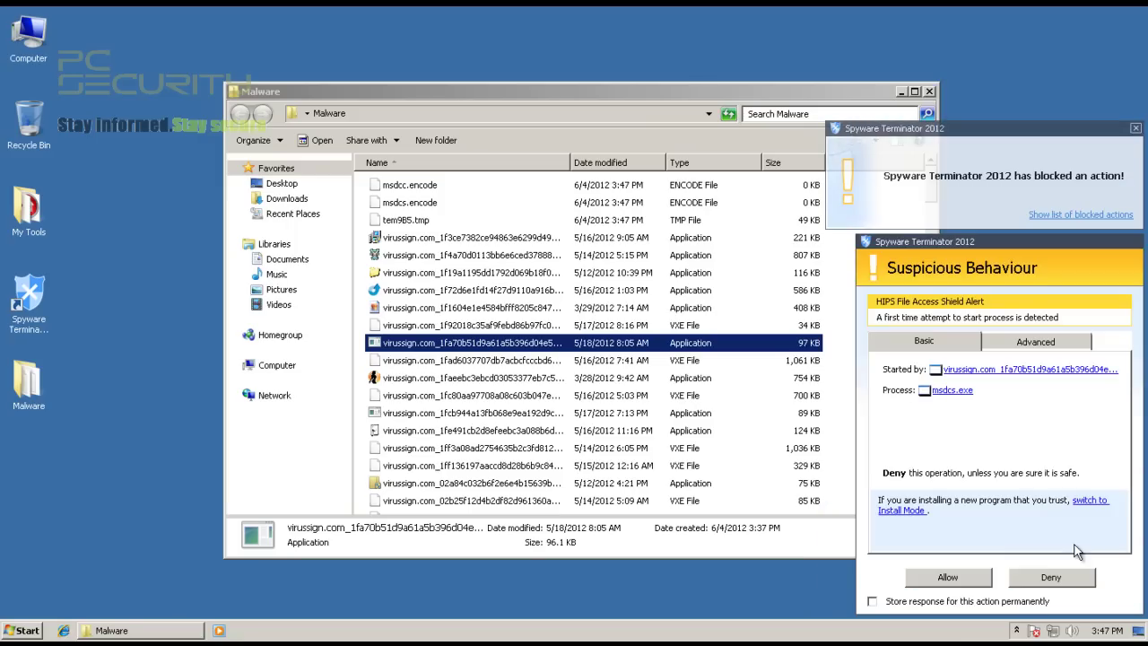
pyautogui.click(1042, 581)
pyautogui.click(1135, 516)
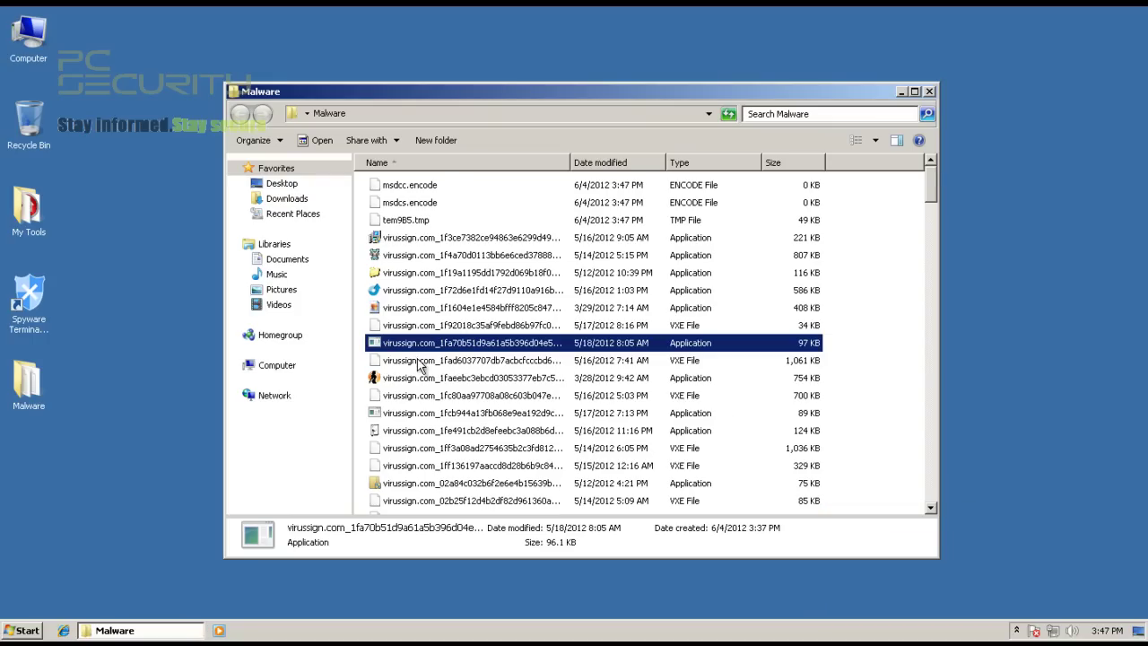
# Step: Browse the Malware samples and run the 02d4176da sample
pyautogui.scroll(-1, 421, 366)
pyautogui.click(392, 437)
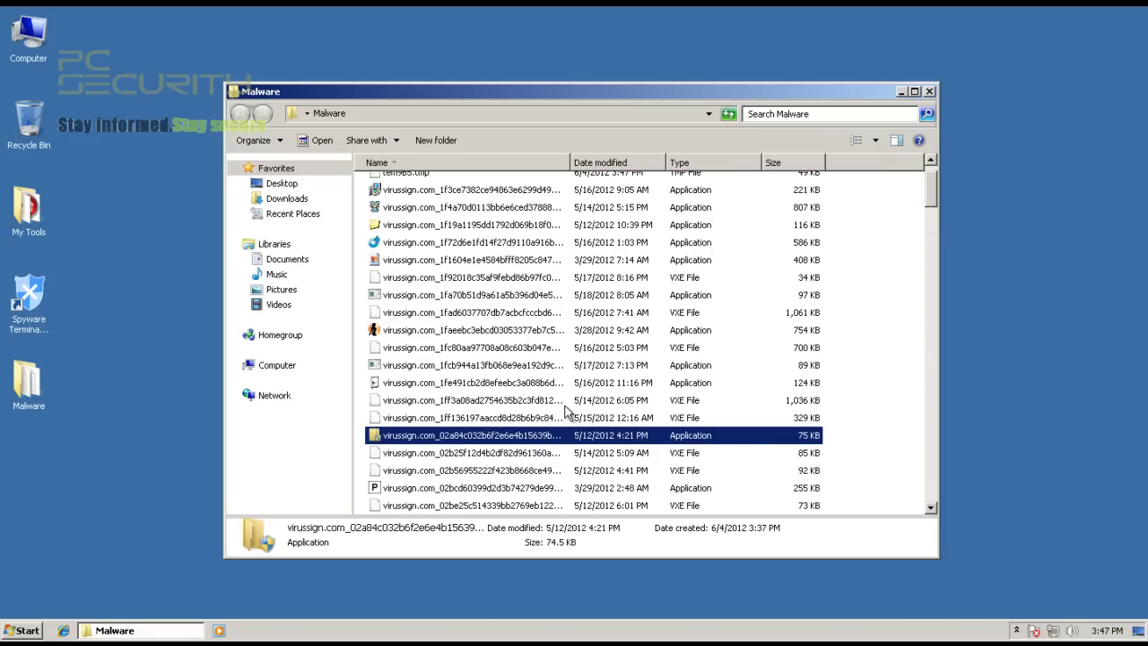
pyautogui.click(426, 365)
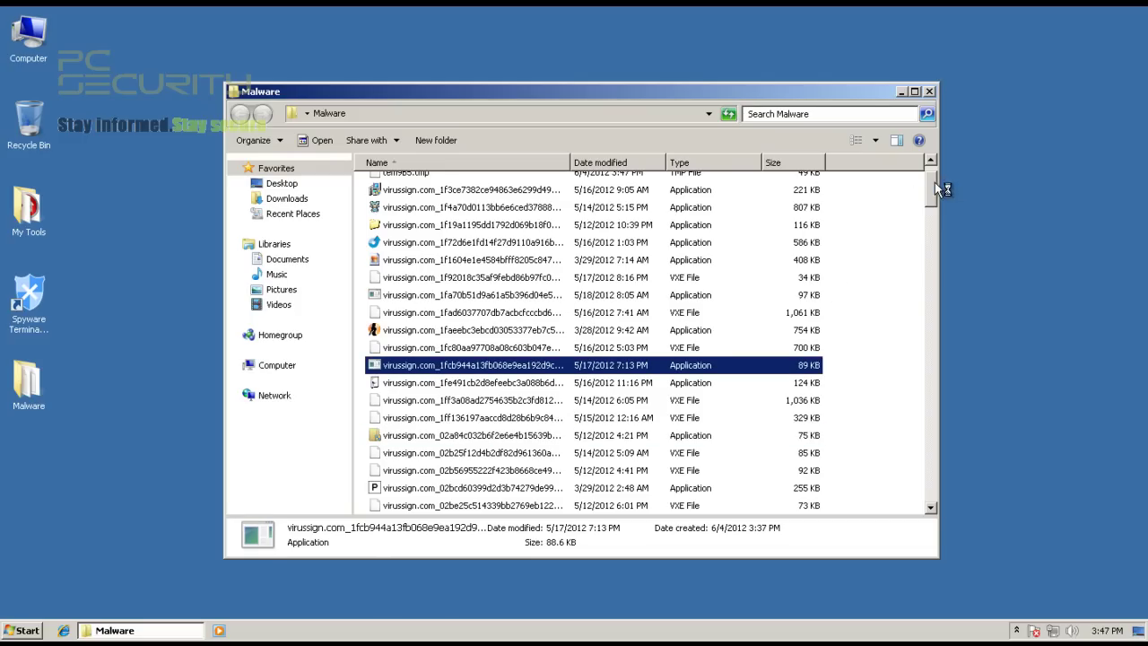
pyautogui.scroll(-5, 769, 188)
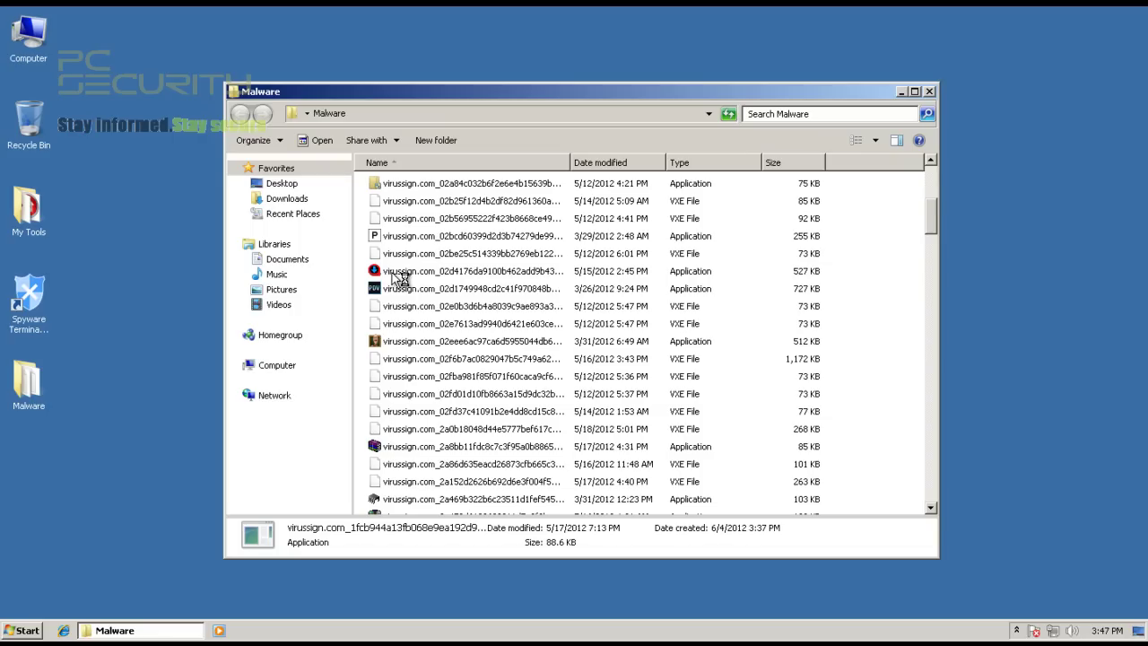
pyautogui.click(400, 273)
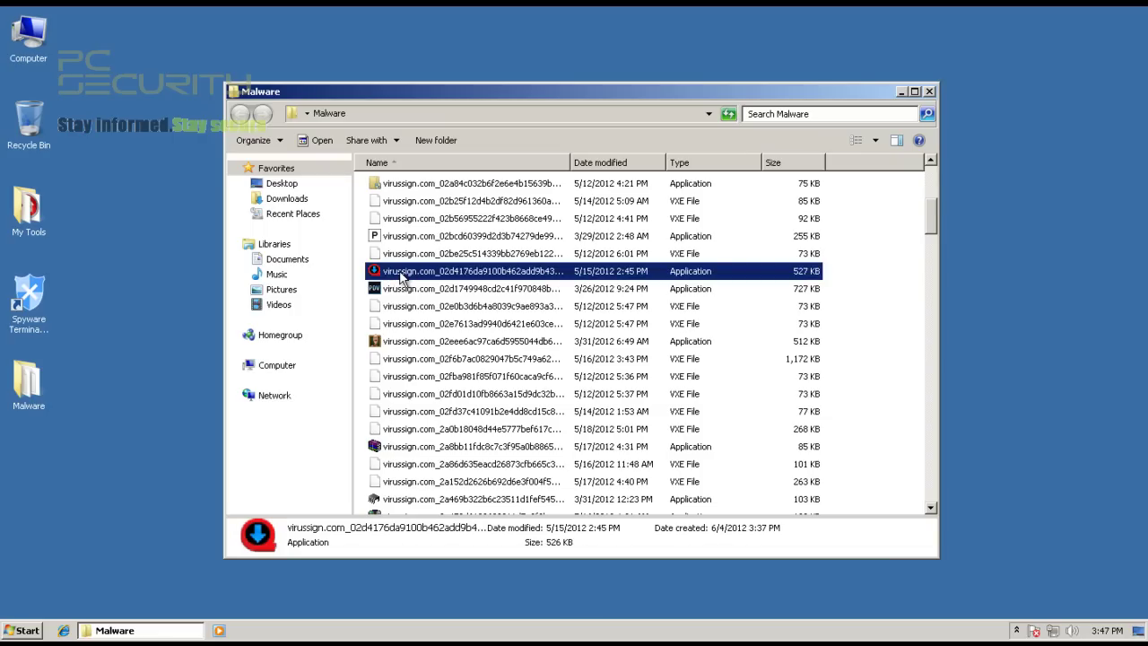
pyautogui.doubleClick(457, 268)
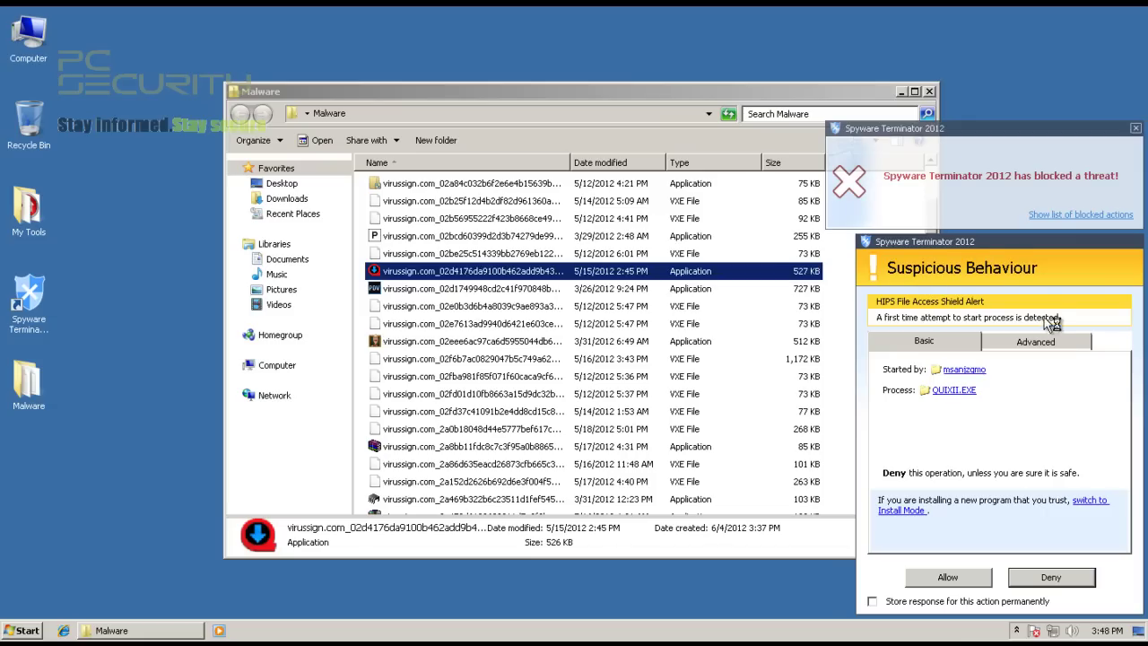
# Step: Deny QUIXII.EXE, dismiss both notices, and select the 02eee6ac and 2a8bb11 samples
pyautogui.click(1136, 129)
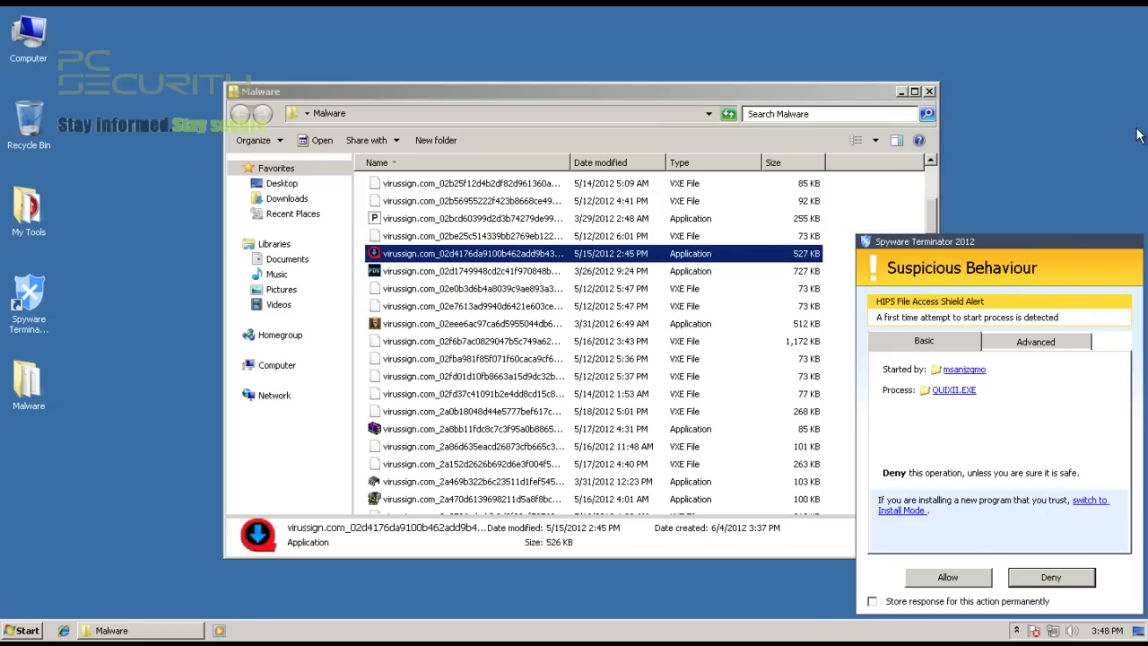
pyautogui.click(1032, 578)
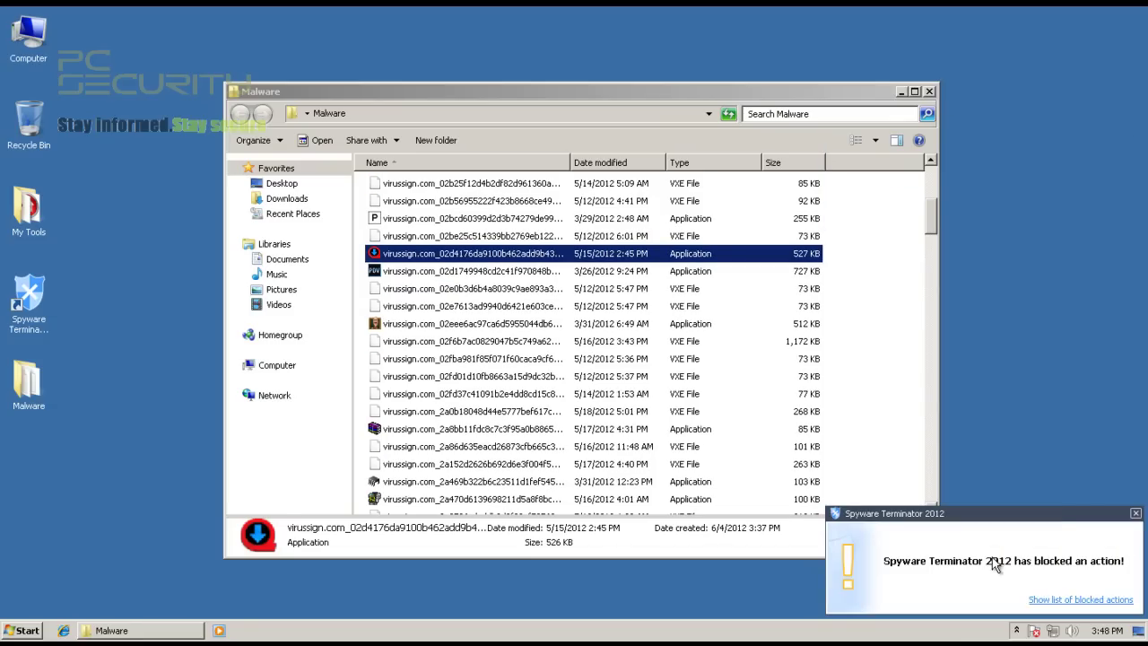
pyautogui.click(1136, 513)
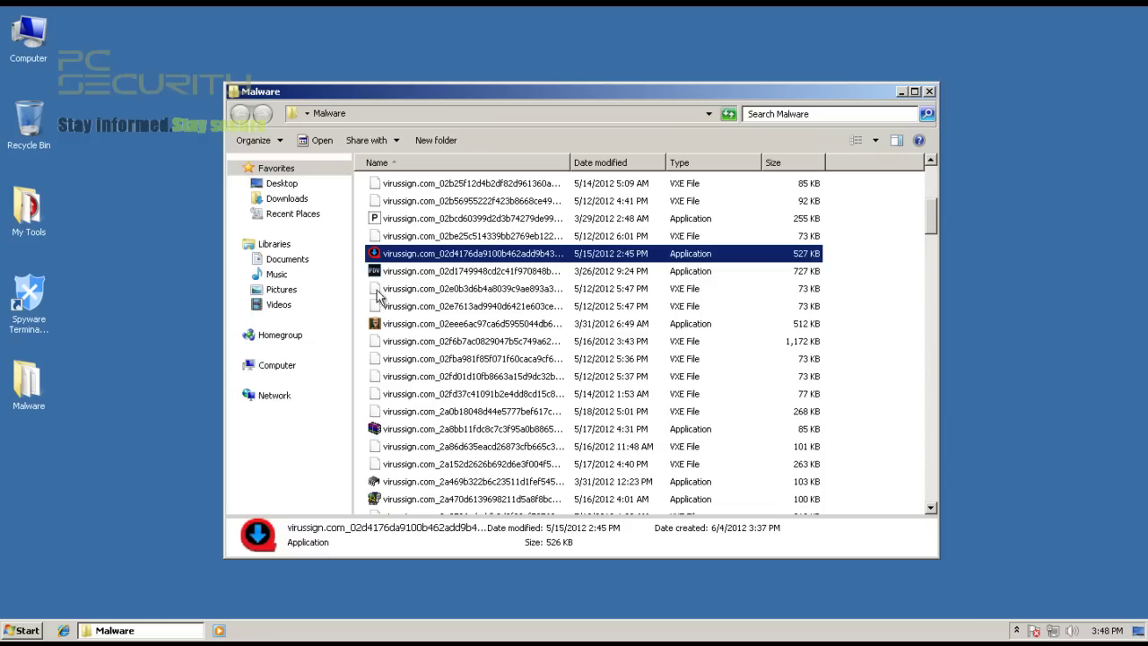
pyautogui.click(392, 325)
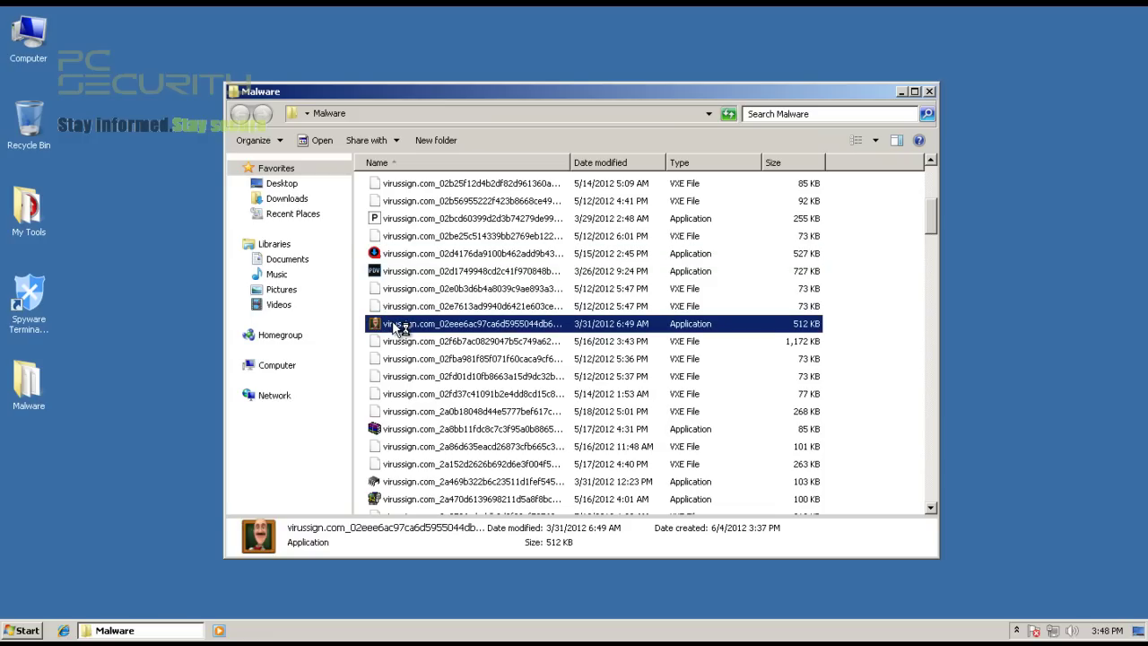
pyautogui.click(406, 434)
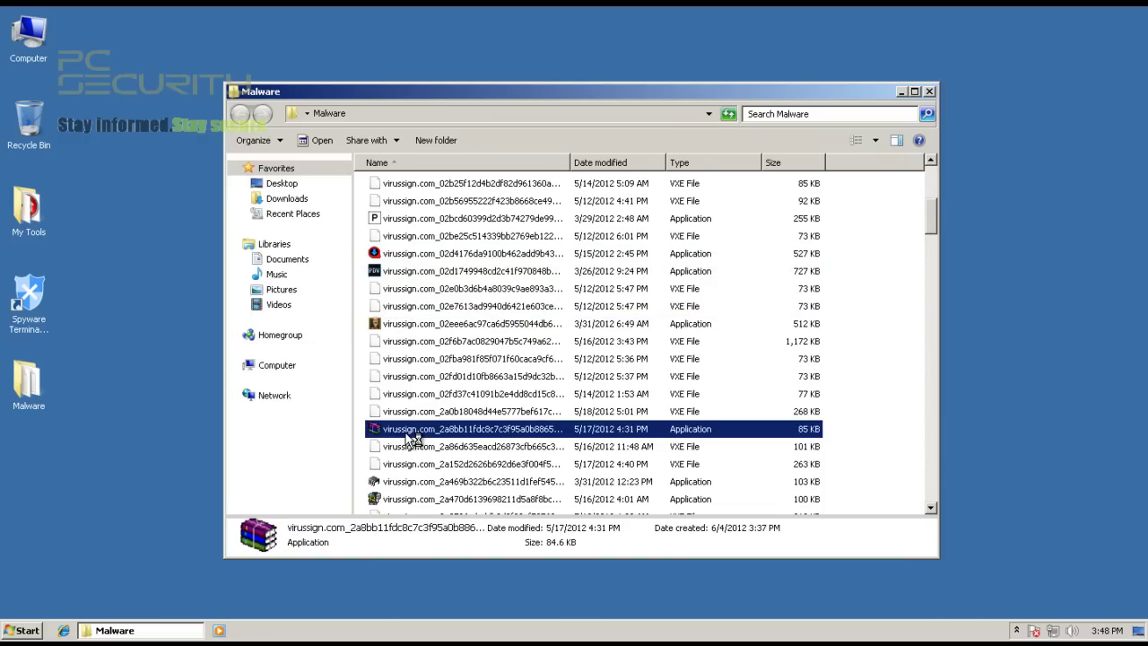
pyautogui.scroll(-1, 406, 434)
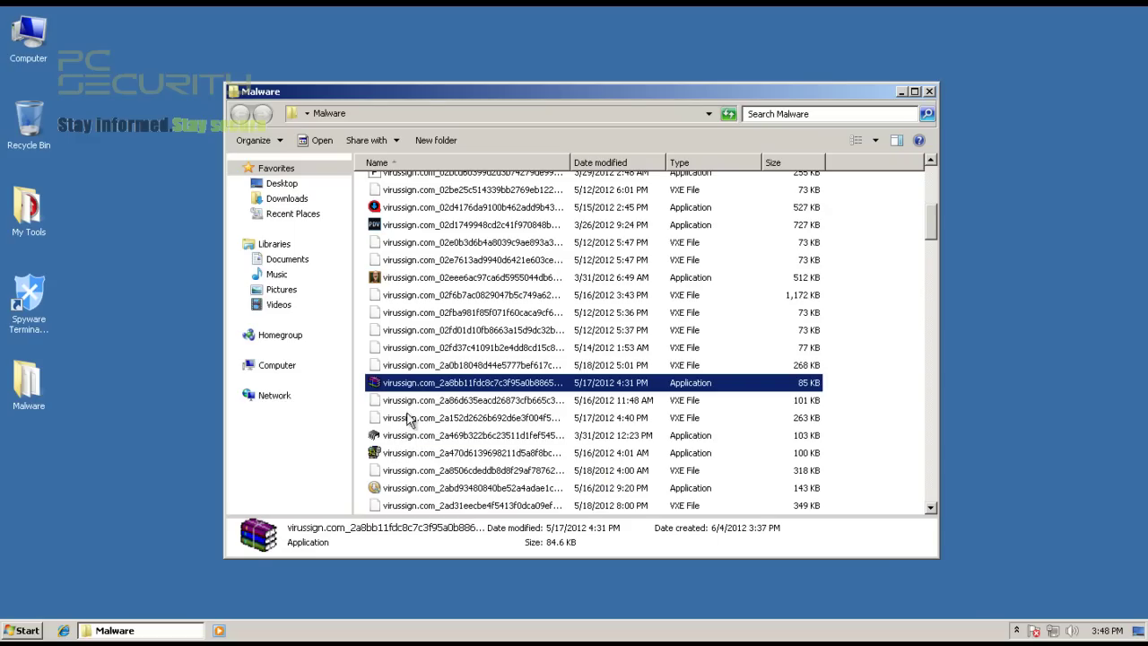
# Step: Run the 2a469b sample, deny DROC.COM, and dismiss its String-Debug, "0" and "37" message boxes
pyautogui.doubleClick(409, 436)
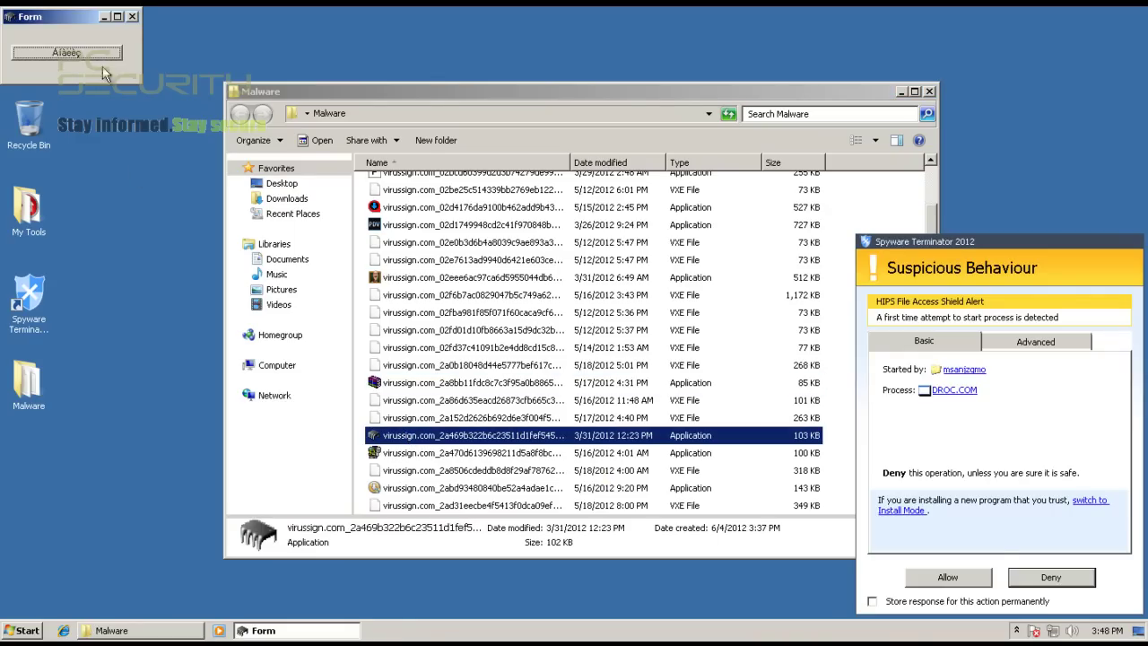
pyautogui.click(1067, 583)
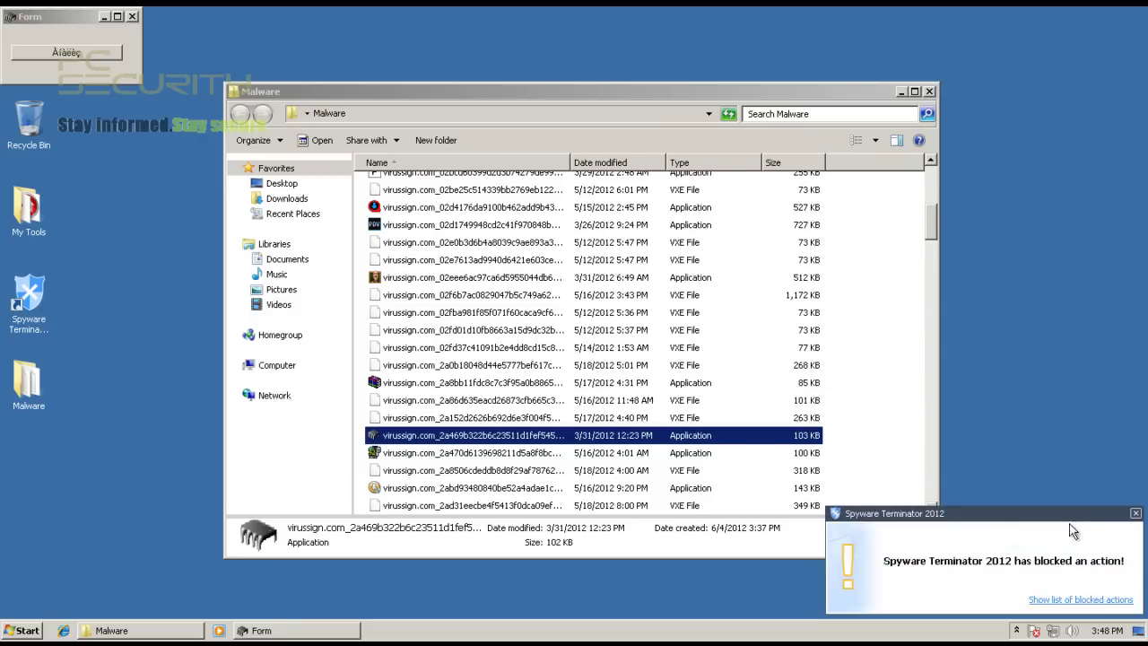
pyautogui.click(77, 54)
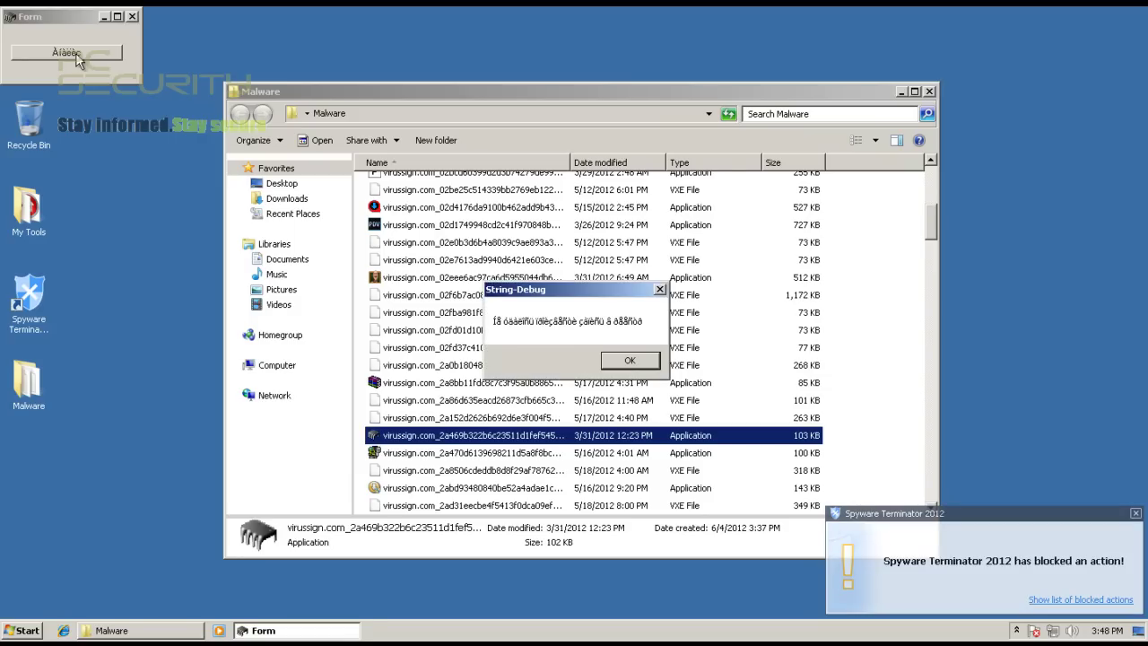
pyautogui.click(628, 363)
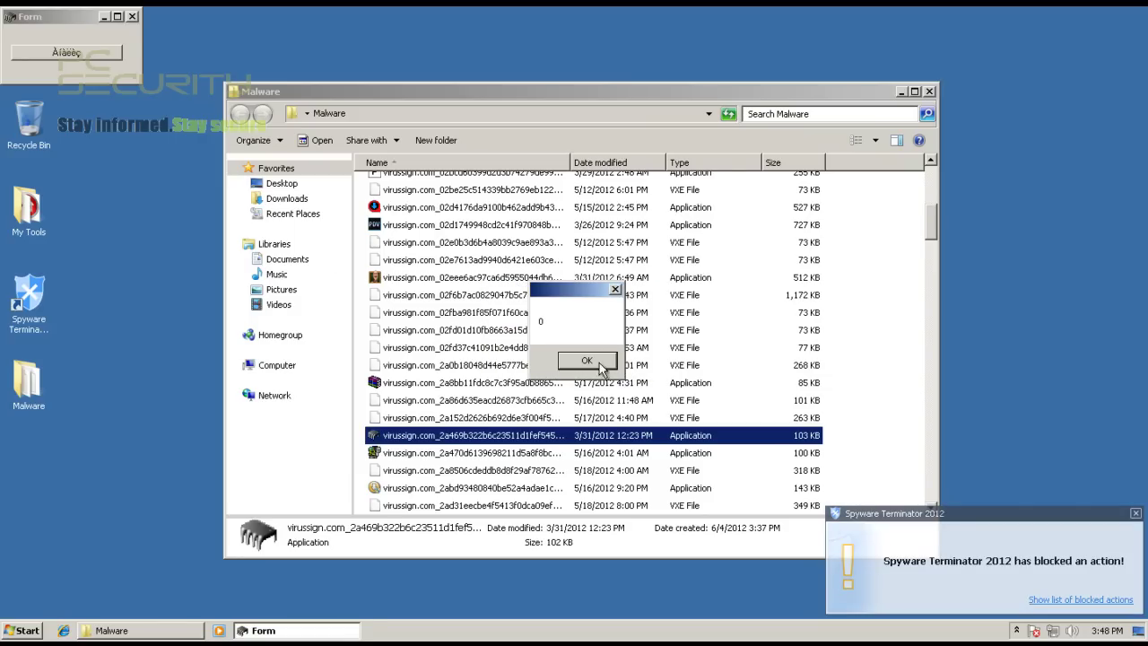
pyautogui.click(599, 368)
pyautogui.click(631, 365)
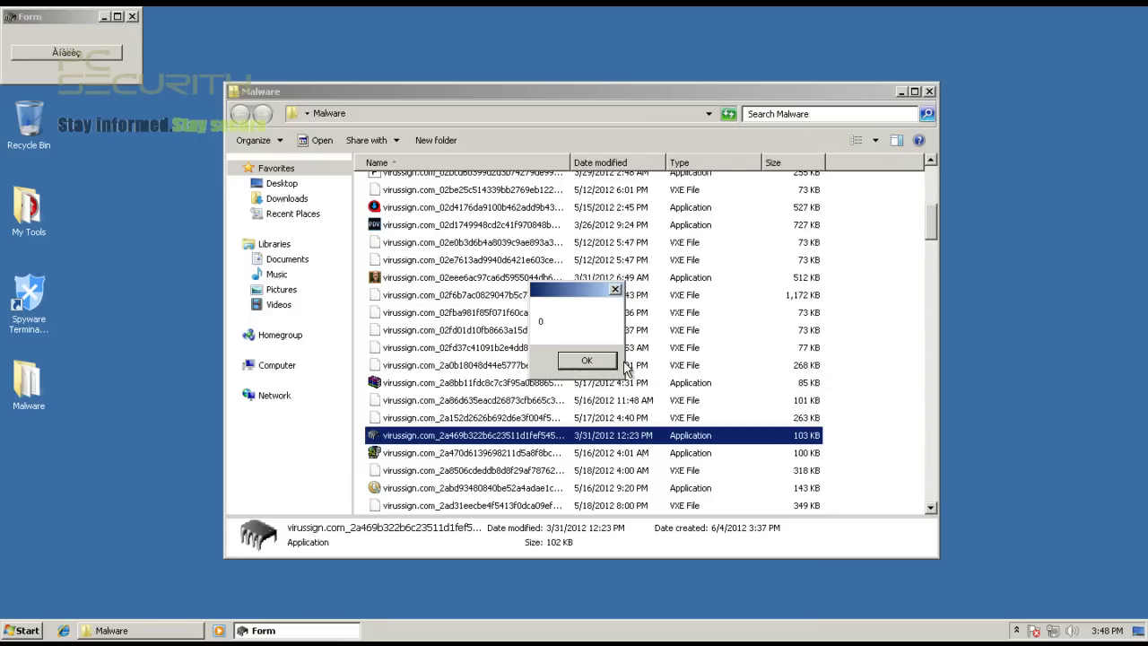
pyautogui.click(596, 361)
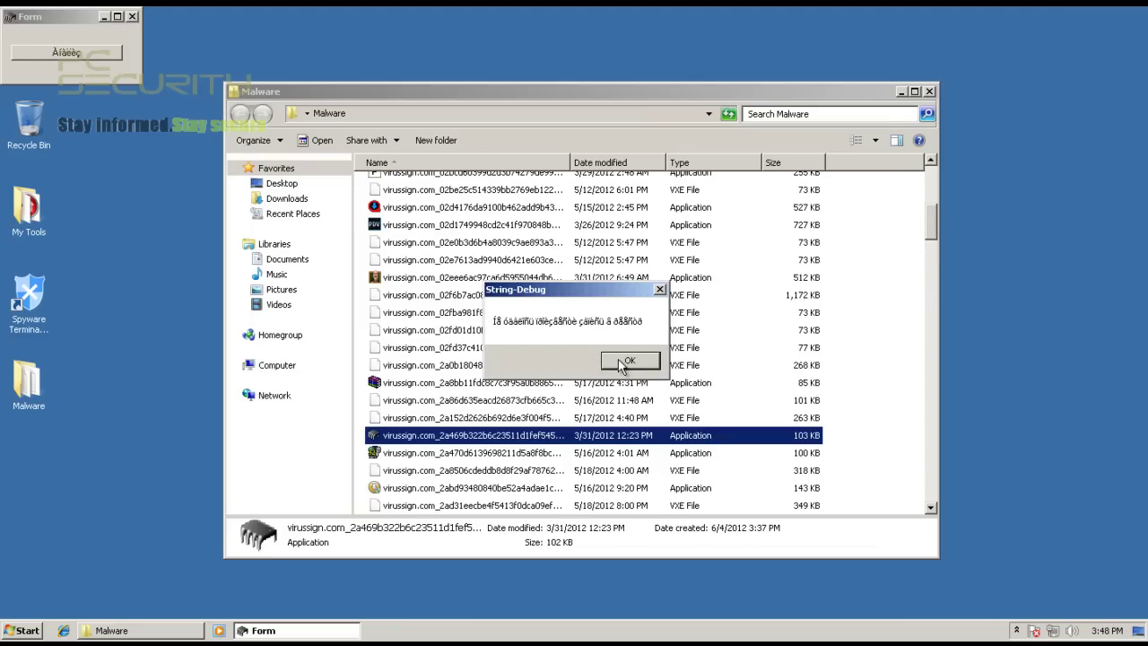
pyautogui.click(624, 363)
pyautogui.click(615, 361)
pyautogui.click(619, 363)
pyautogui.click(613, 361)
# Step: End the runaway Form task in Task Manager, then close Task Manager
pyautogui.rightClick(399, 636)
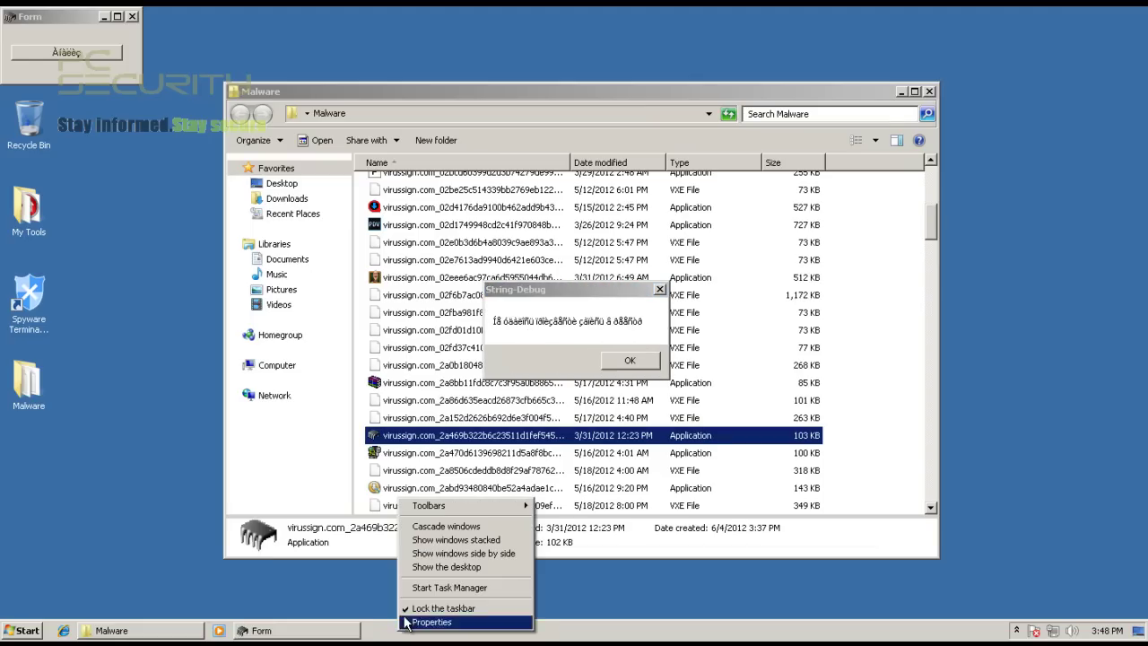
pyautogui.click(414, 587)
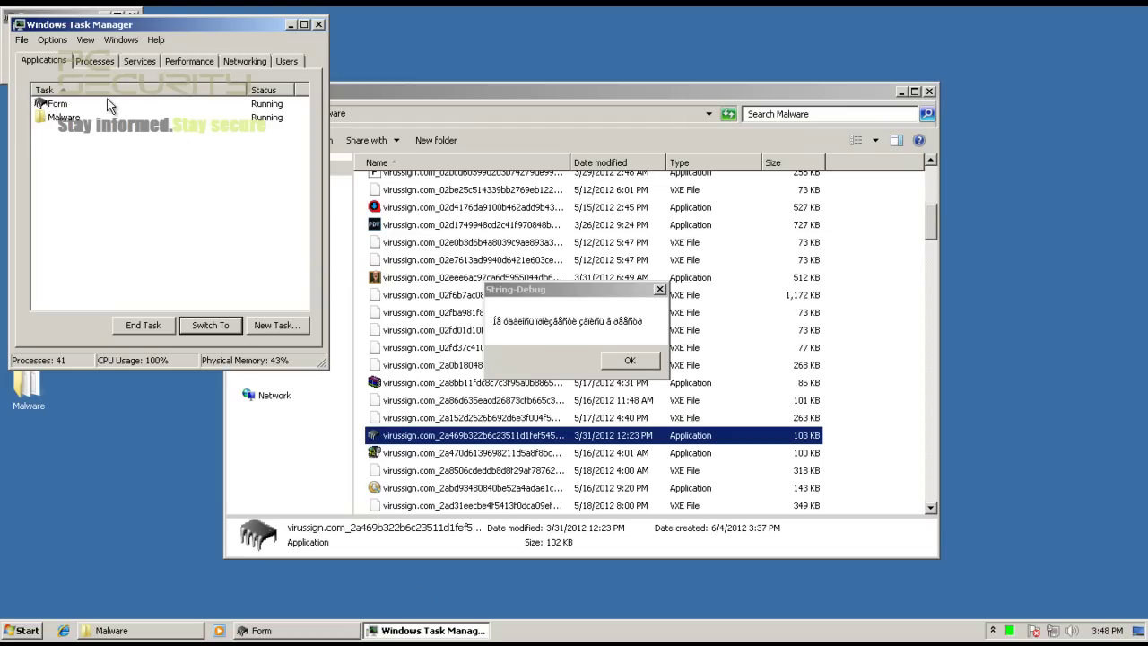
pyautogui.click(61, 105)
pyautogui.click(143, 325)
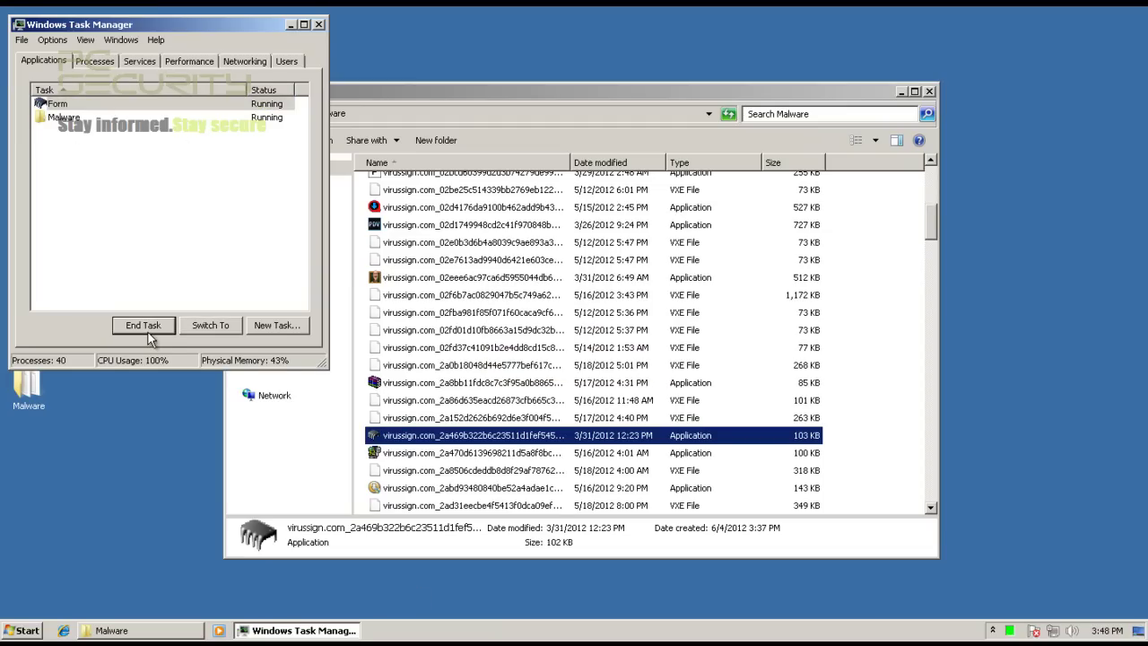
pyautogui.click(318, 24)
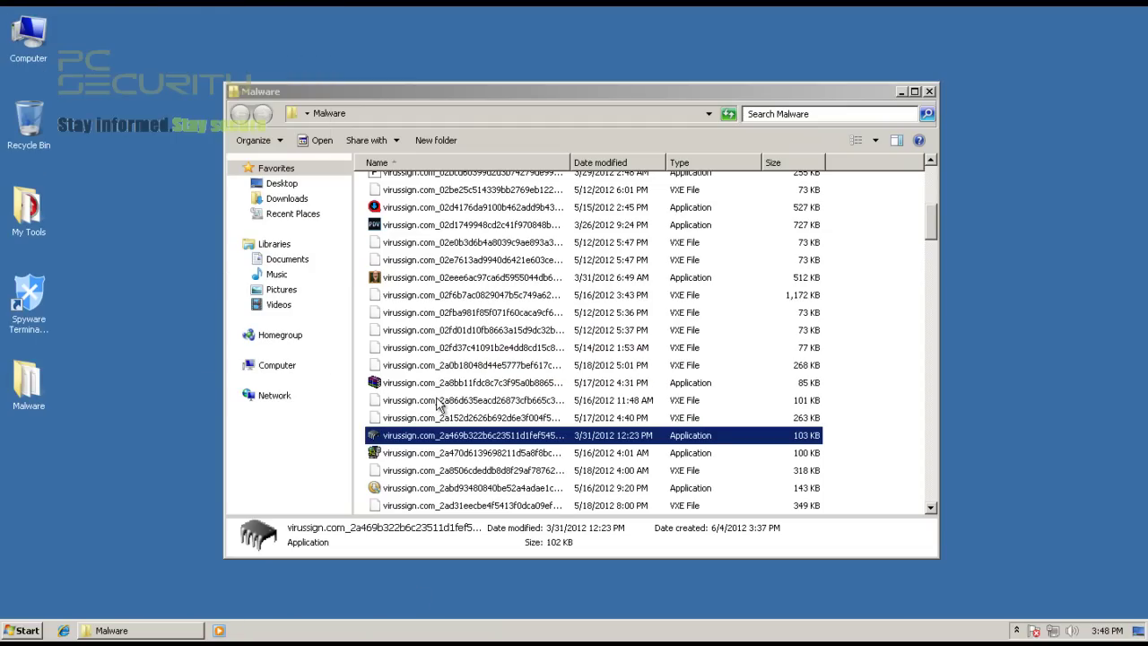
# Step: Launch the 2abd93480840 malware sample, approve its UAC elevation prompt, and scroll the file list
pyautogui.doubleClick(424, 489)
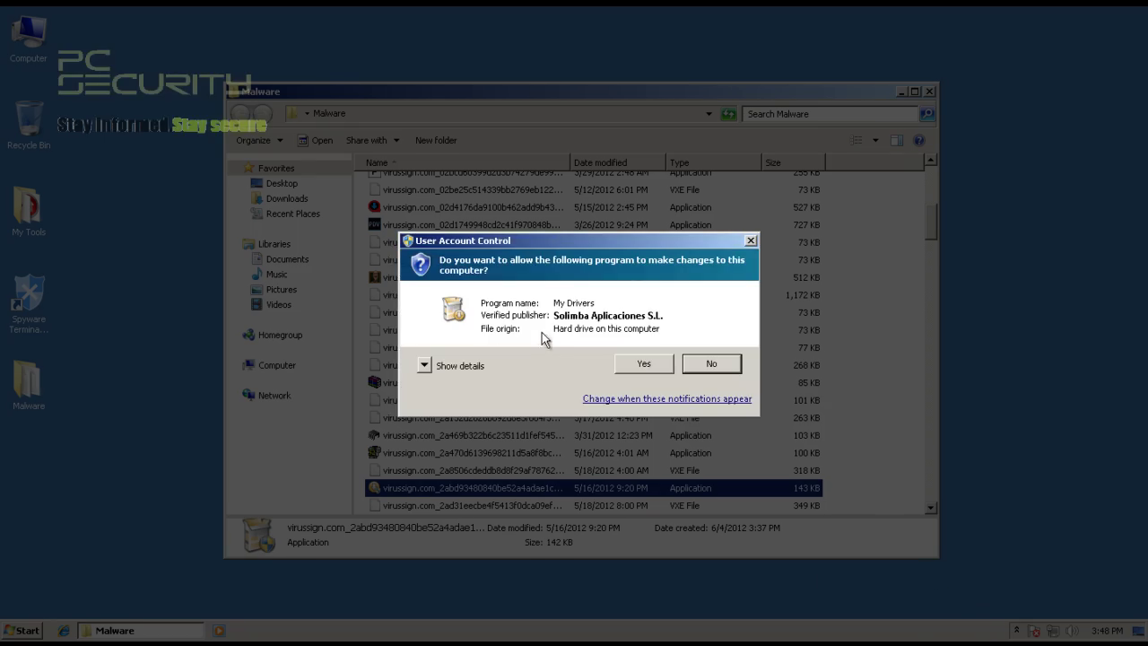
pyautogui.click(626, 365)
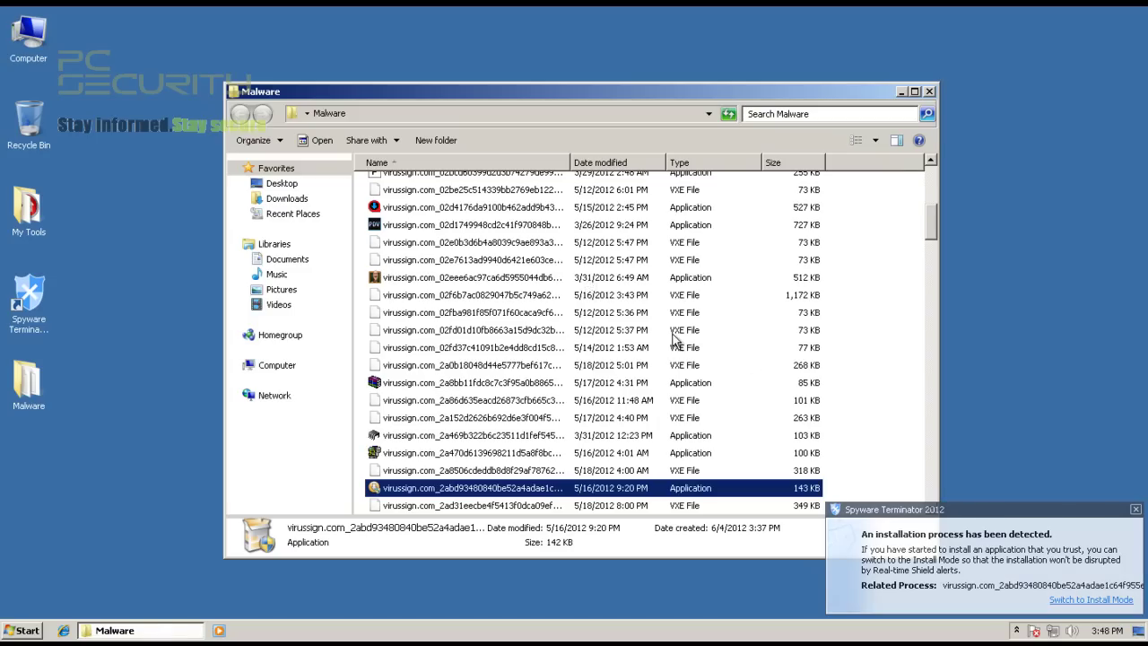
pyautogui.moveTo(936, 226); pyautogui.dragTo(911, 470)
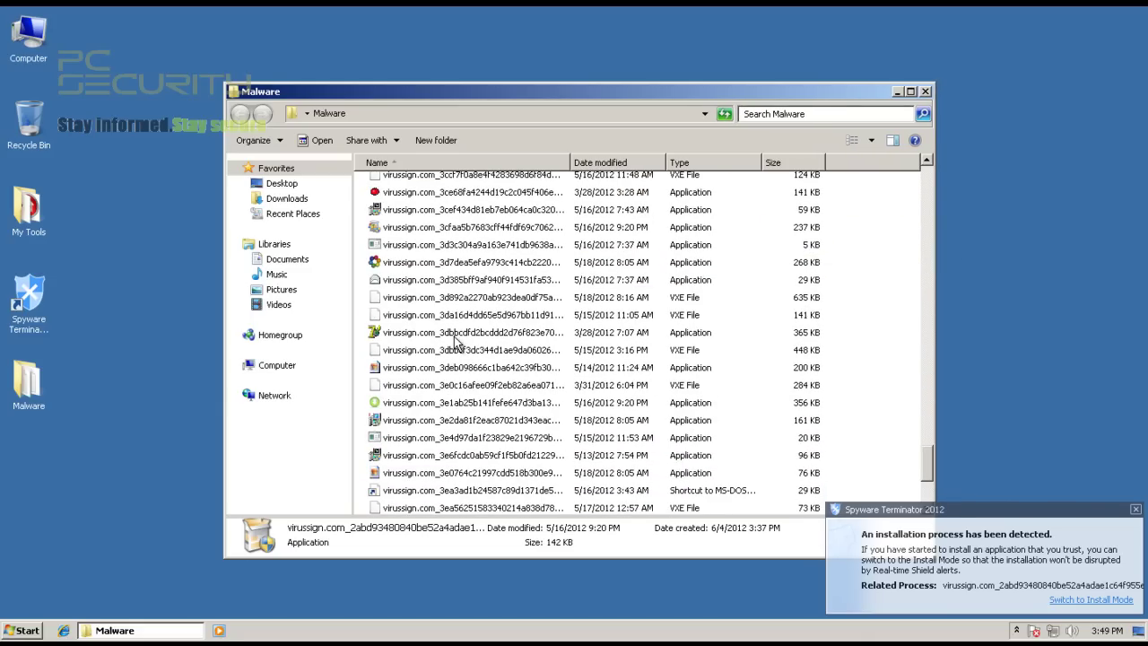
# Step: Dismiss the installation notice, run the 3e0764c21997 sample, and deny its TUAAQIF.EXE process start
pyautogui.click(391, 373)
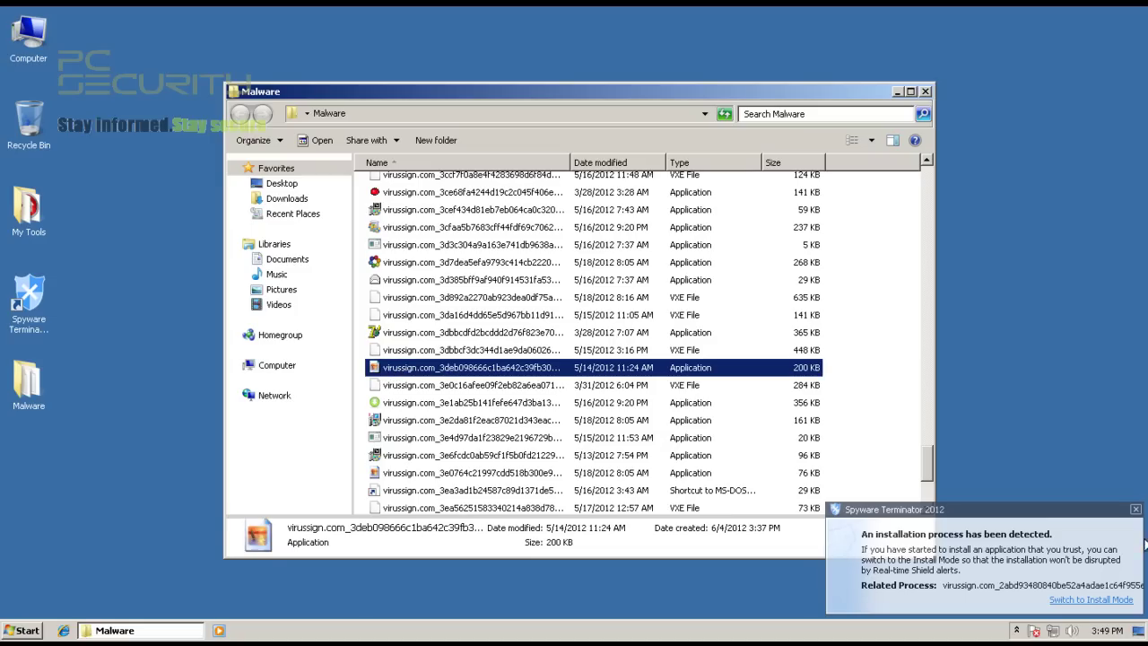
pyautogui.click(1135, 509)
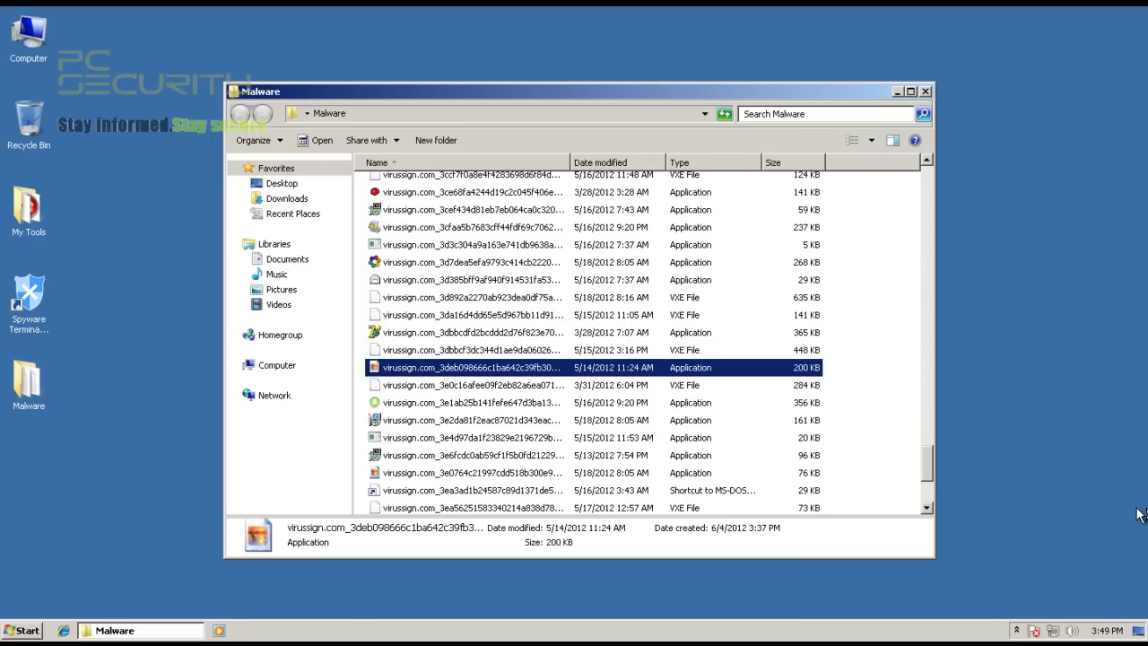
pyautogui.scroll(-2, 399, 417)
pyautogui.click(391, 383)
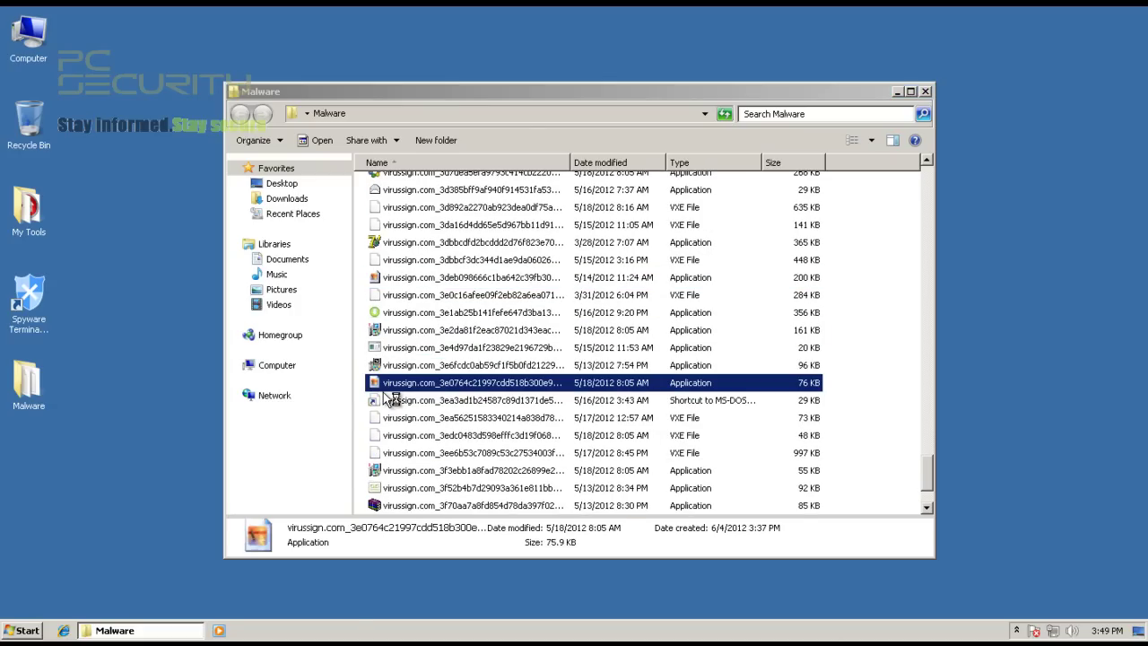
pyautogui.click(625, 380)
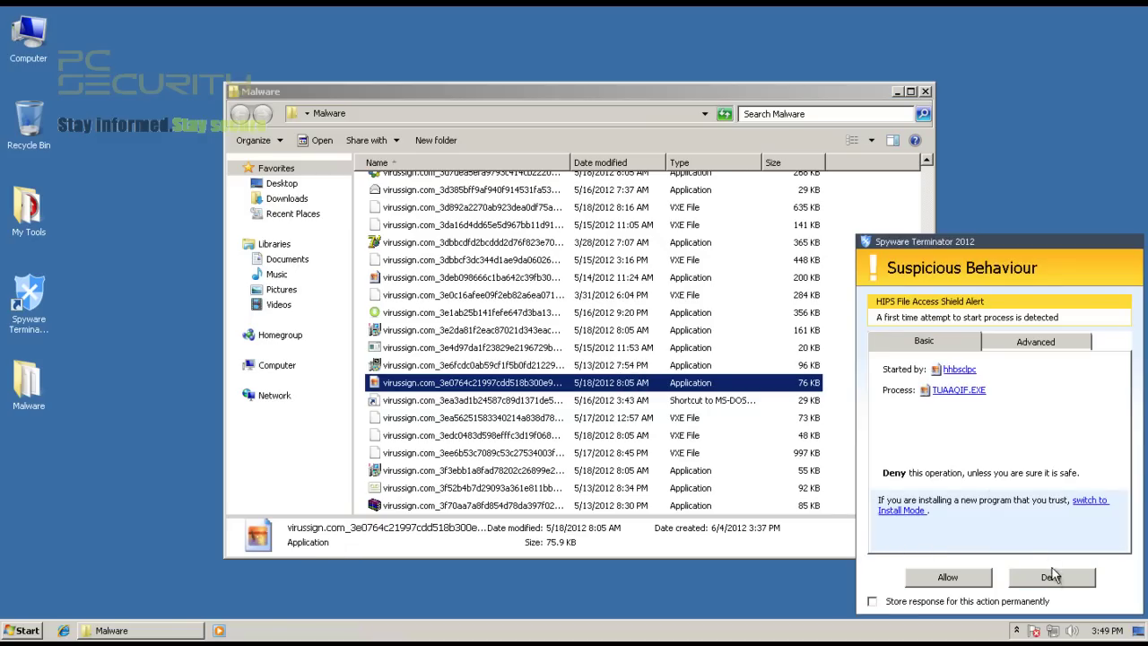
pyautogui.click(1053, 574)
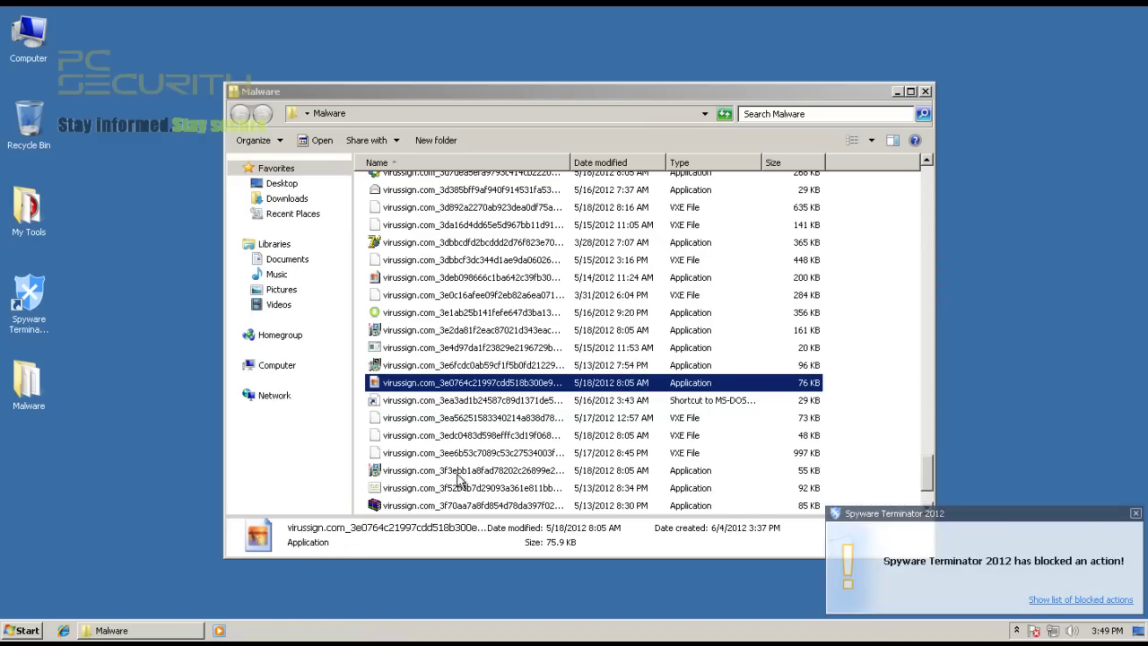
# Step: Run the 3f52b4b7 sample, close its Seekeen options panel, and select the 3fa8e78e sample
pyautogui.click(414, 492)
pyautogui.doubleClick(414, 492)
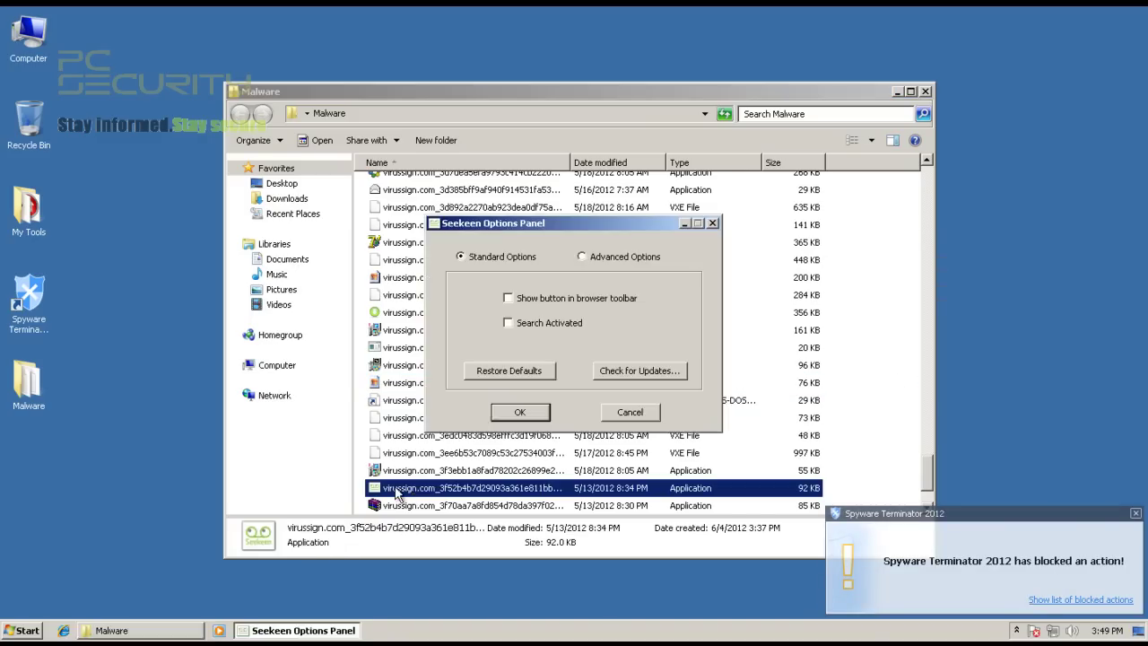
pyautogui.click(518, 411)
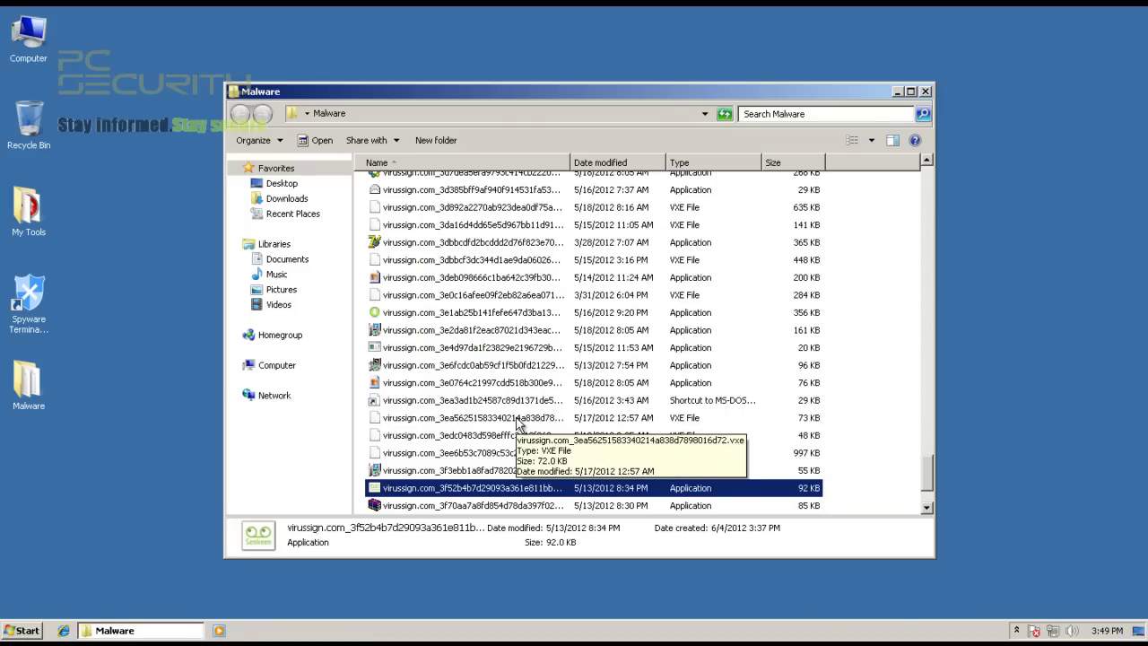
pyautogui.scroll(-2, 644, 316)
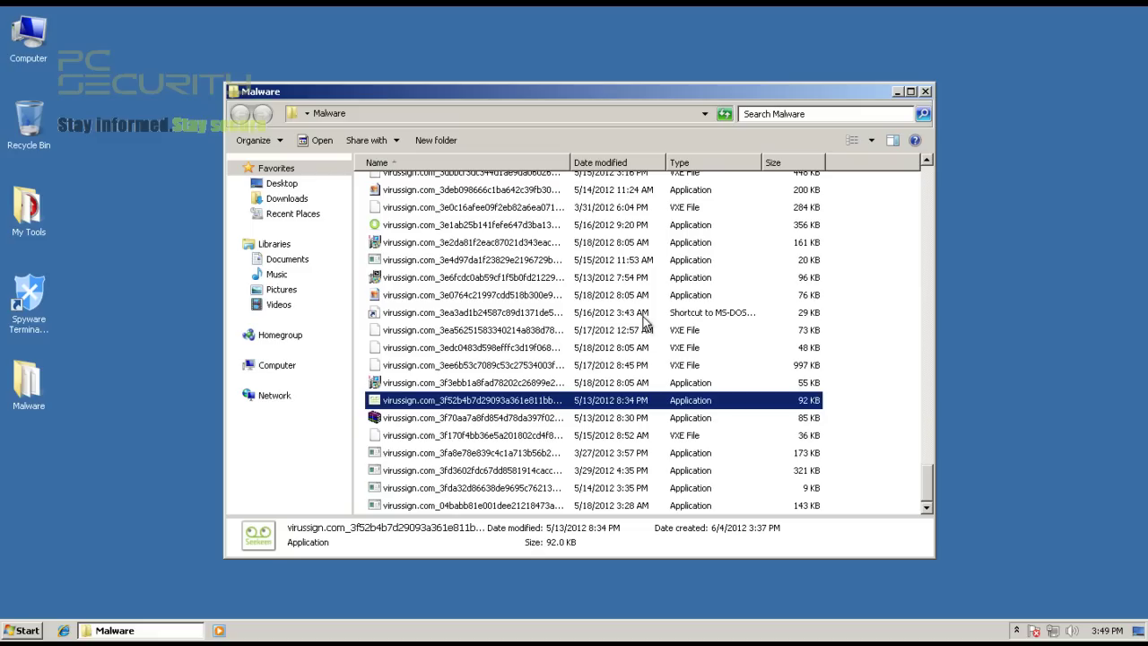
pyautogui.click(420, 456)
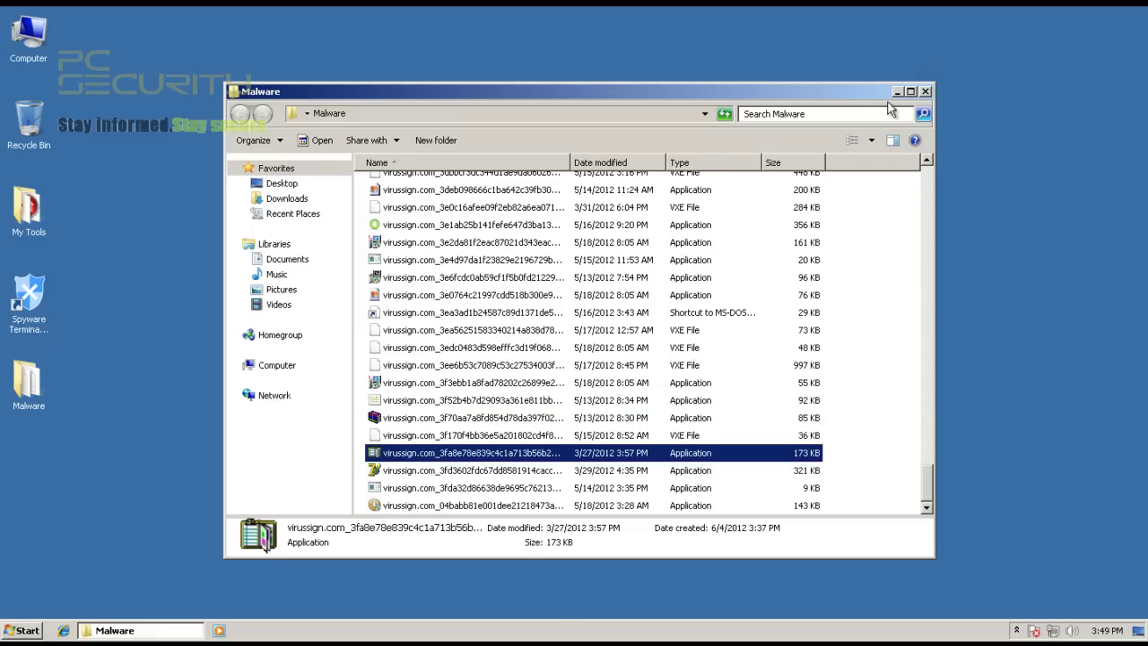
# Step: Close the Malware folder, deny the YOOCT.COM process start, and dismiss the blocked notice
pyautogui.click(926, 92)
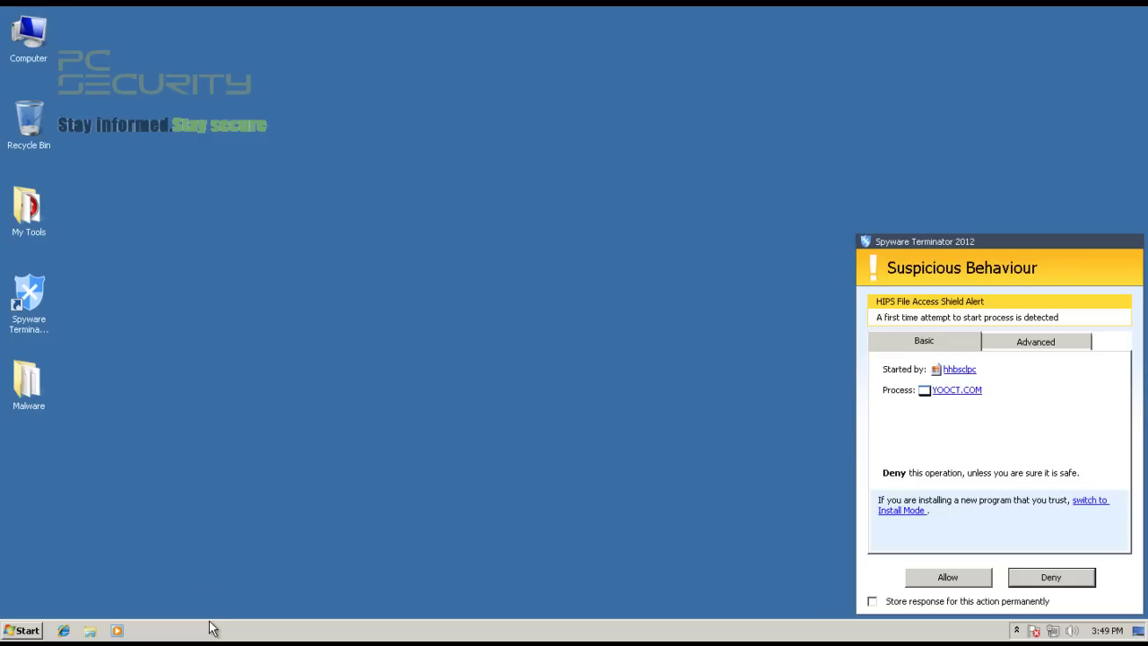
pyautogui.click(1053, 579)
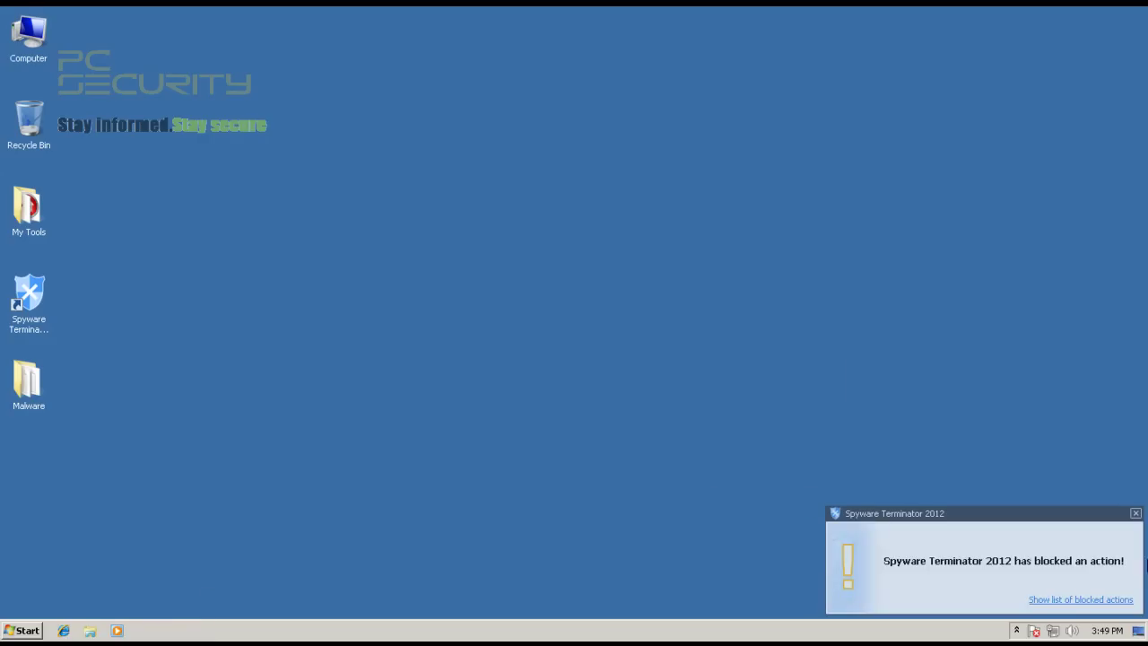
pyautogui.click(1136, 513)
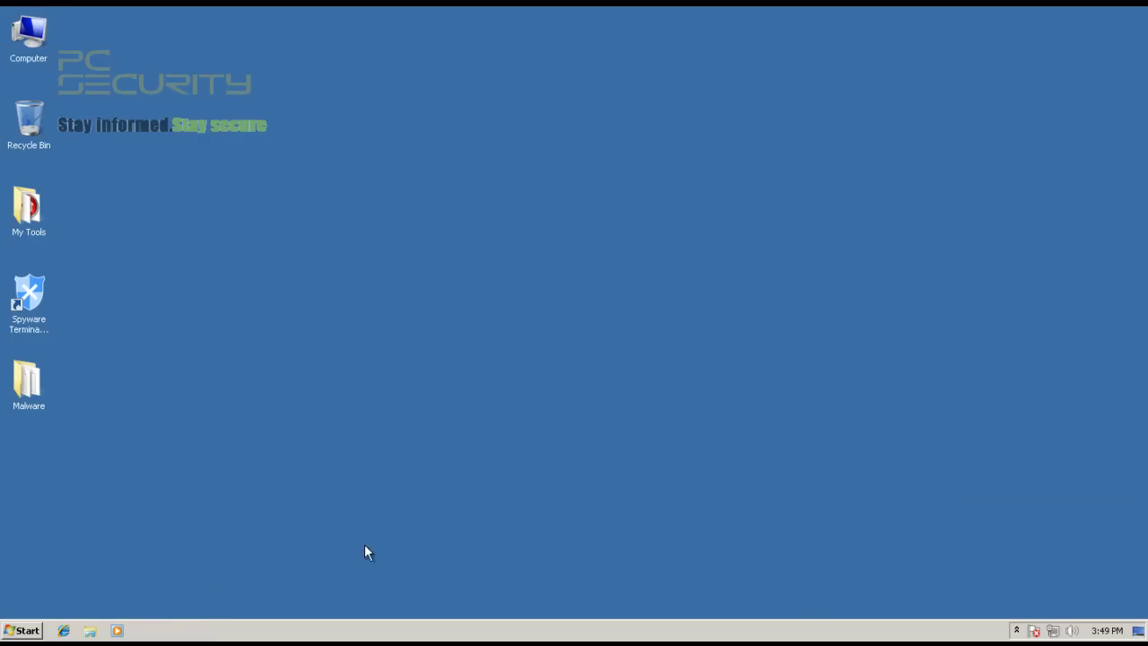
# Step: Open Task Manager, list processes from all users, review them, and close it
pyautogui.rightClick(291, 630)
pyautogui.click(311, 578)
pyautogui.click(94, 60)
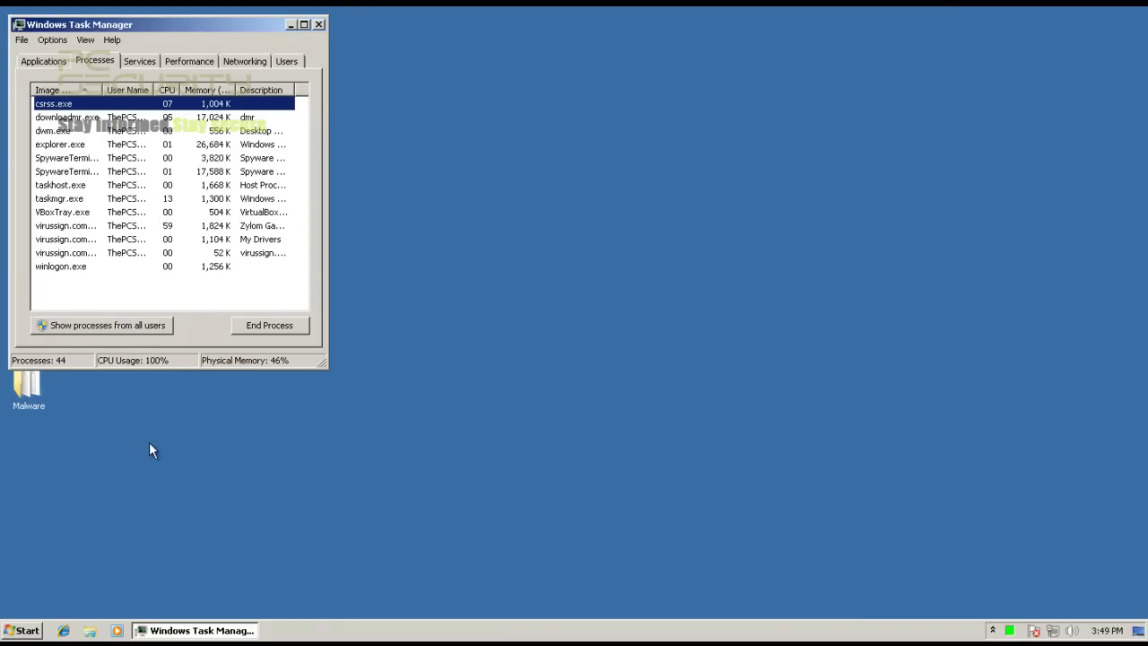
pyautogui.click(118, 323)
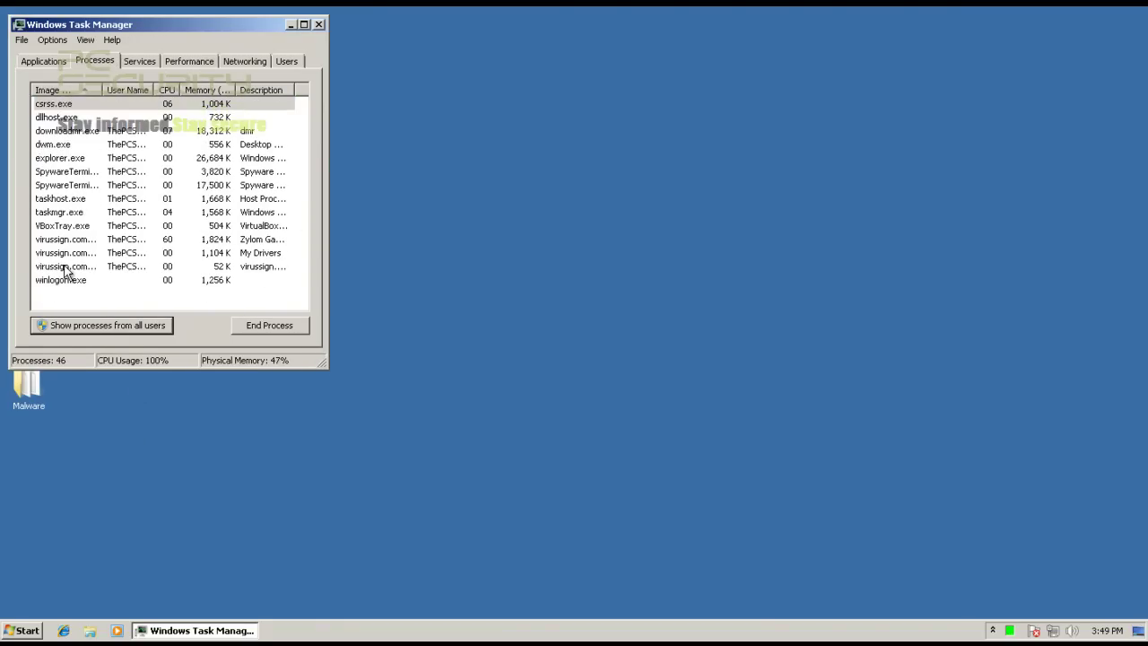
pyautogui.hotkey('ctrl', 'shift', 'Escape')
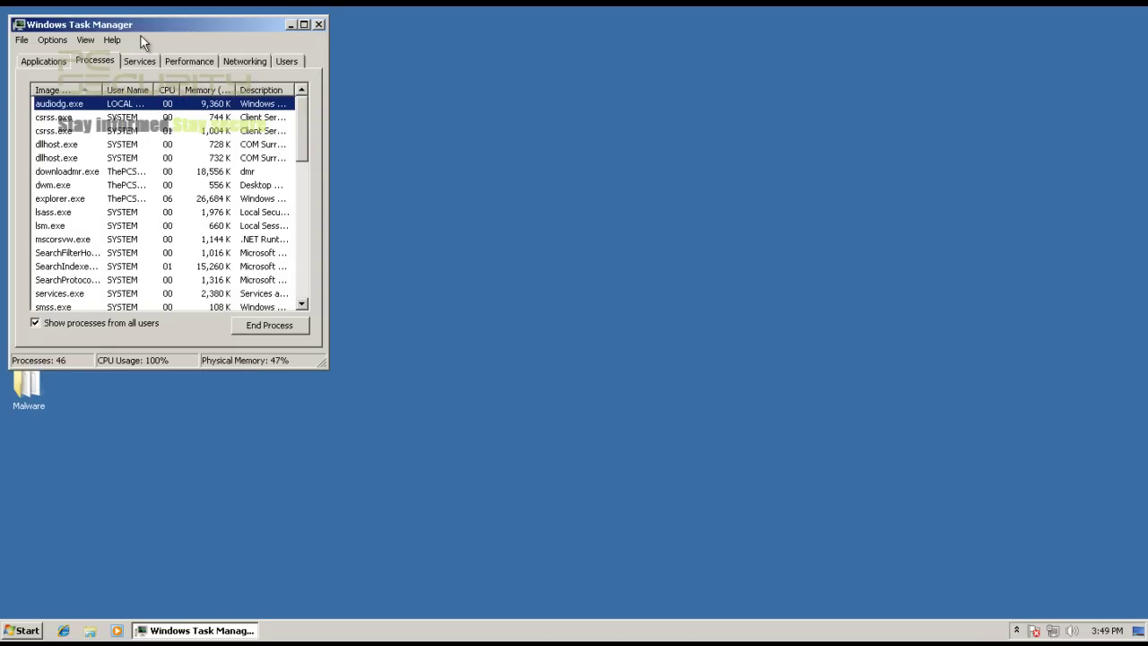
pyautogui.scroll(-10, 76, 183)
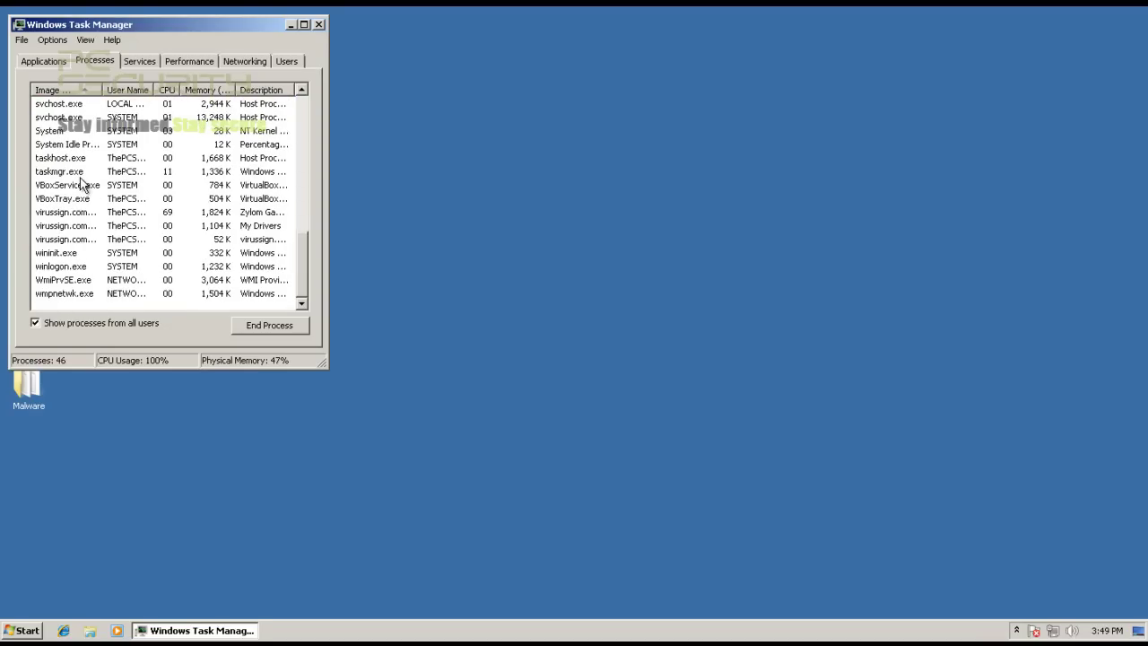
pyautogui.scroll(10, 108, 170)
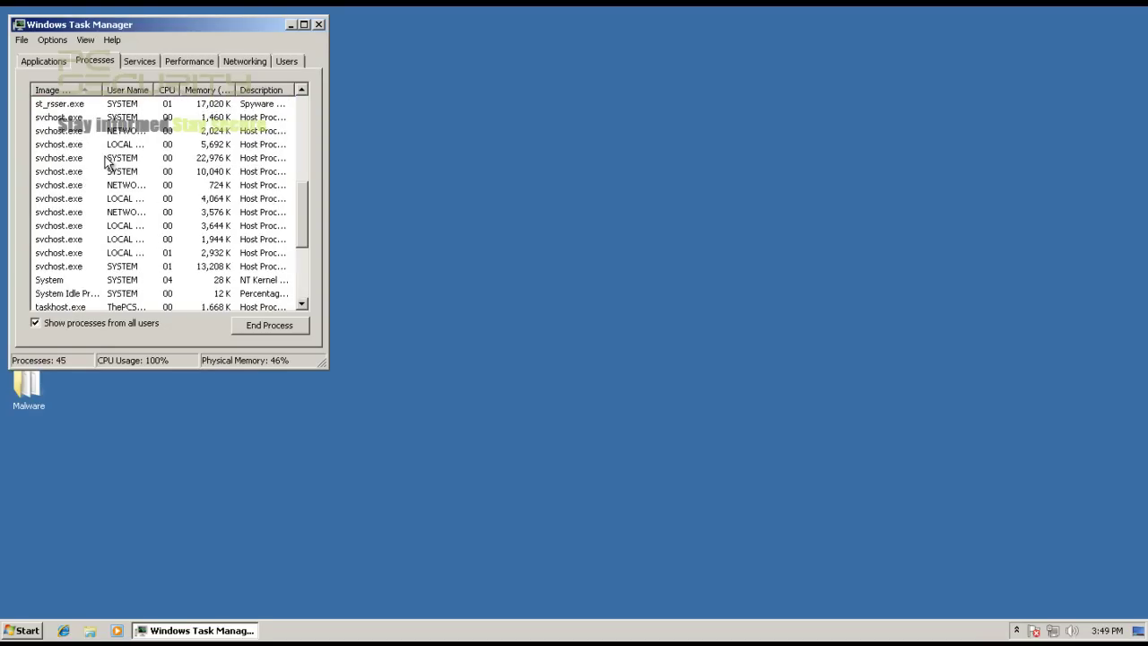
pyautogui.click(318, 25)
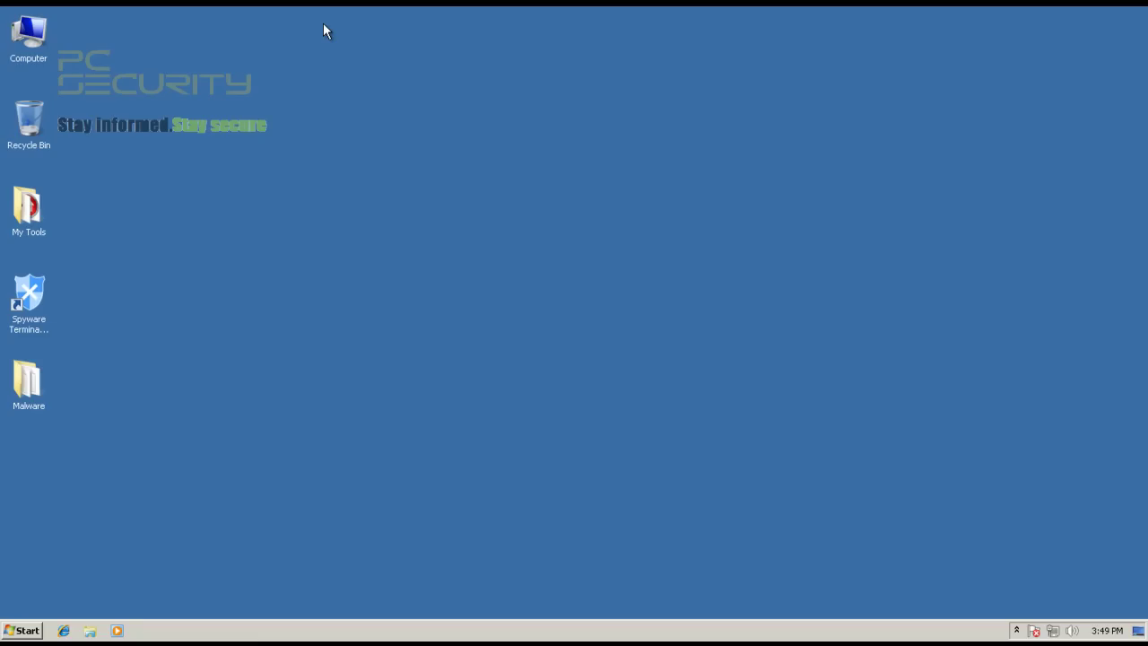
# Step: Relaunch Spyware Terminator 2012, view the Tools tab, return to Main, and open the extra options dropdown
pyautogui.doubleClick(36, 301)
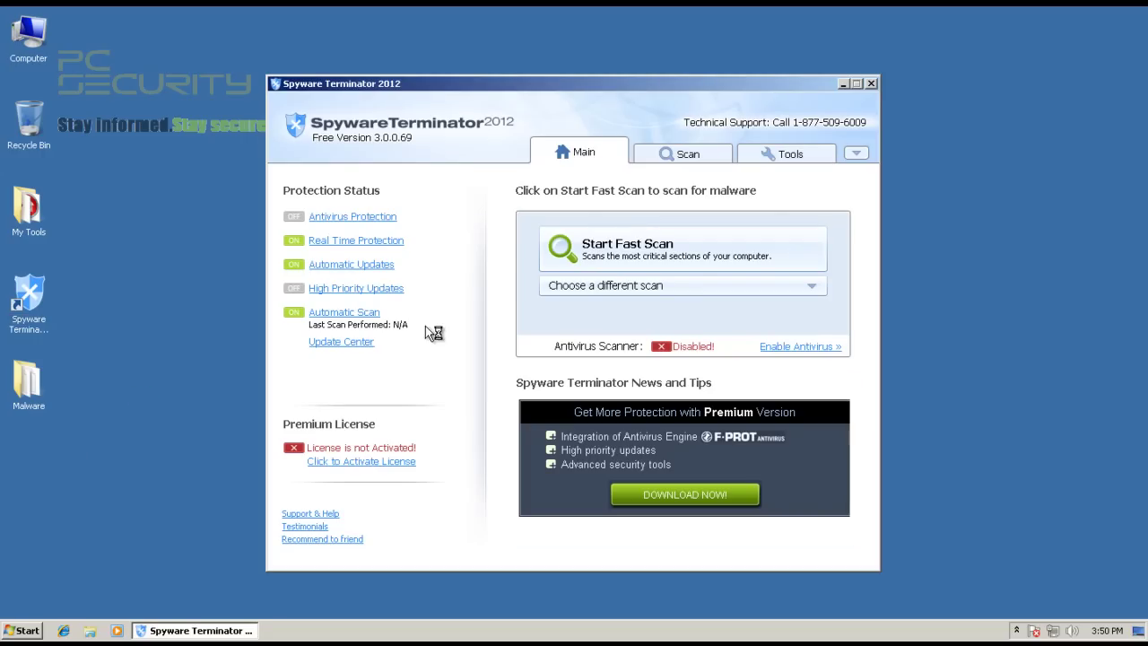
pyautogui.click(779, 154)
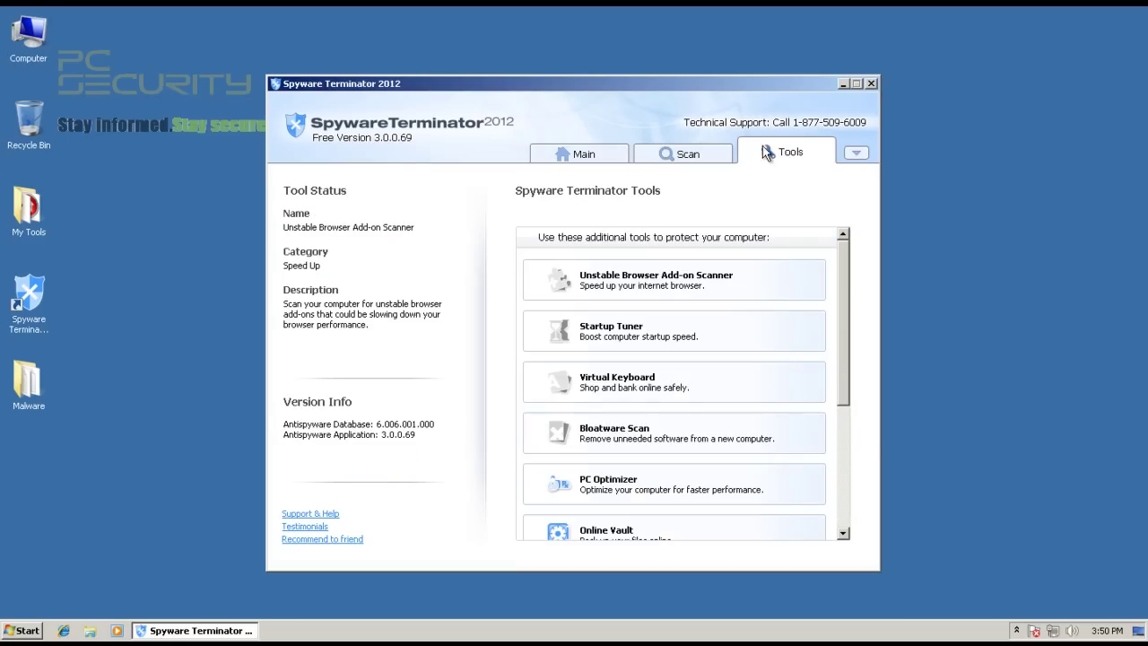
pyautogui.click(583, 154)
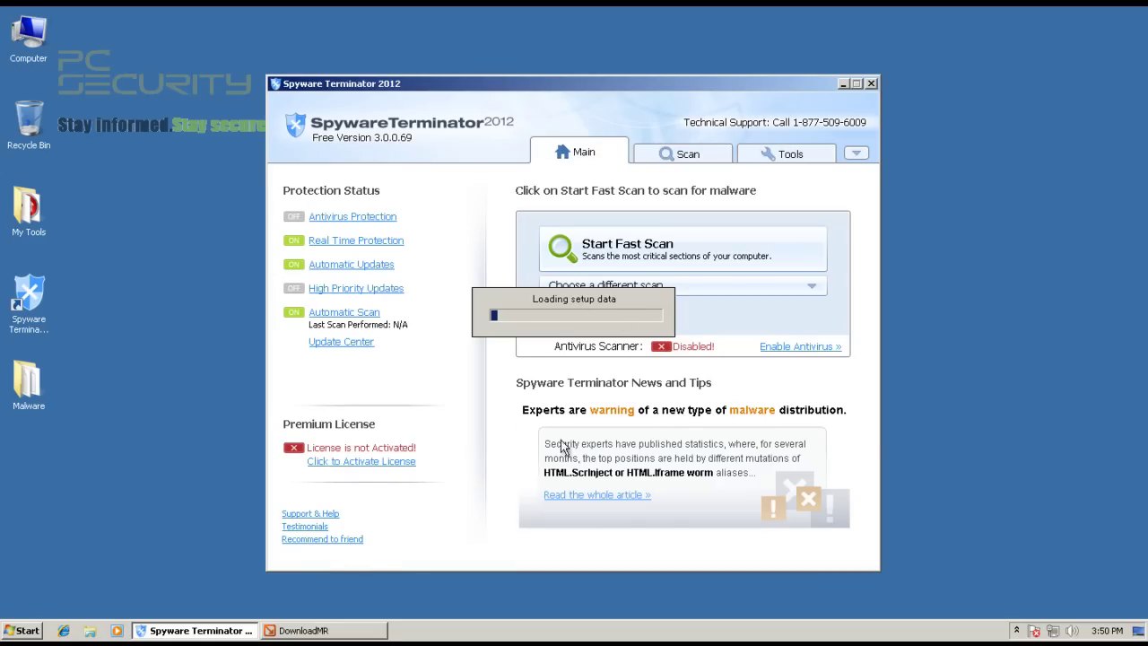
pyautogui.click(857, 154)
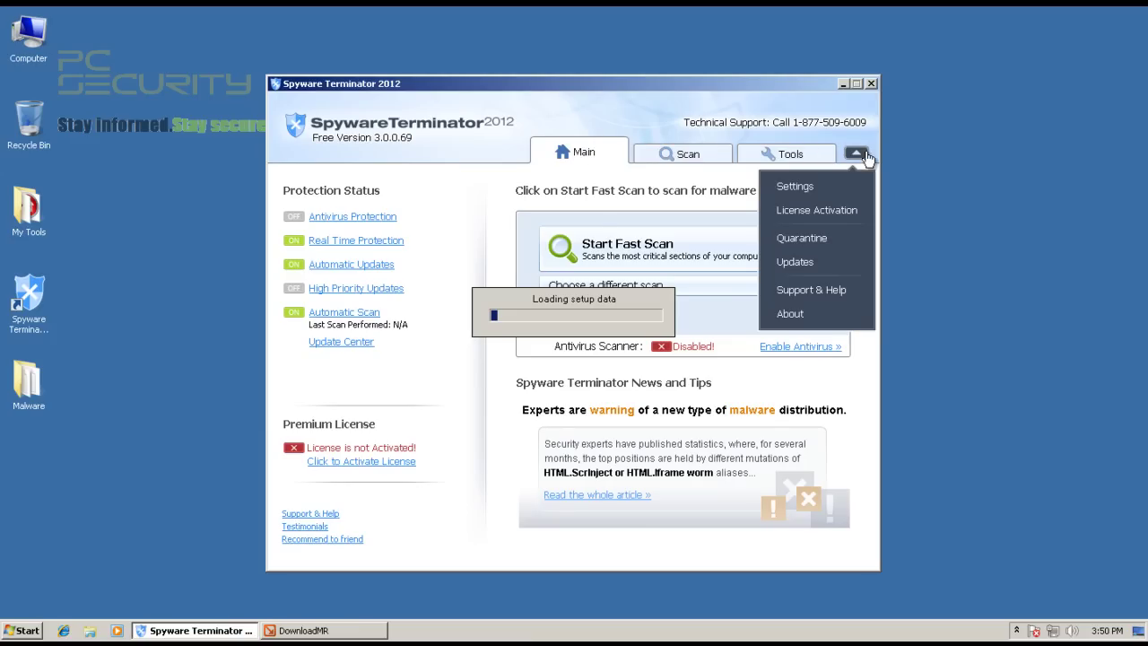
# Step: Open Settings and browse the scan, antivirus, real-time protection and HIPS pages
pyautogui.click(795, 187)
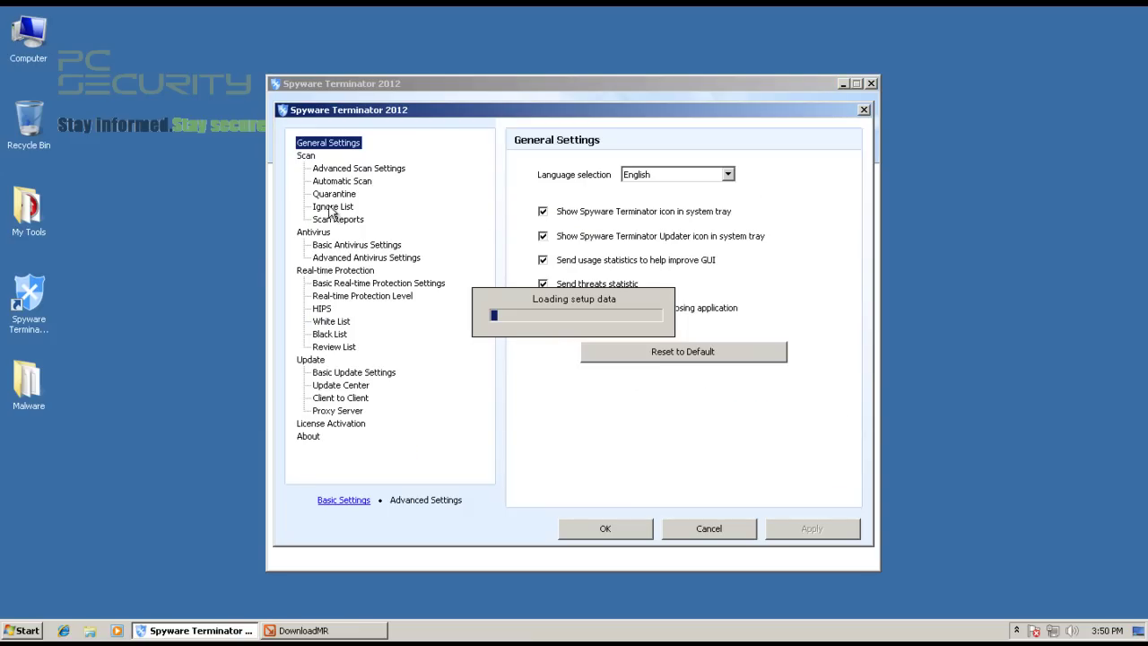
pyautogui.click(326, 170)
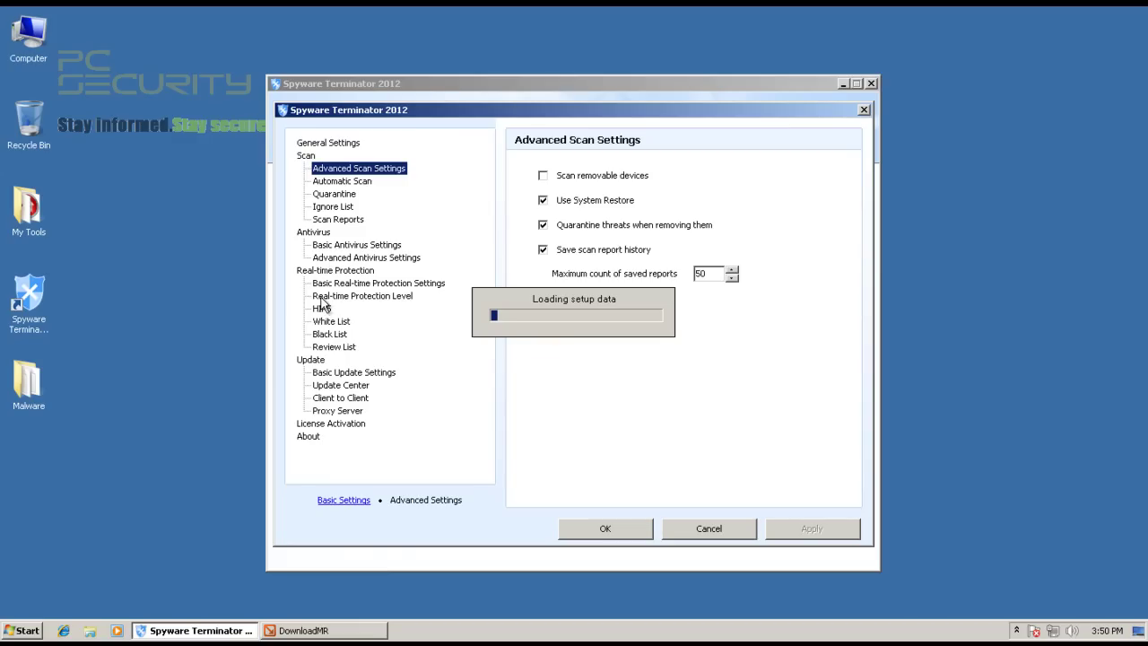
pyautogui.click(321, 244)
pyautogui.click(329, 258)
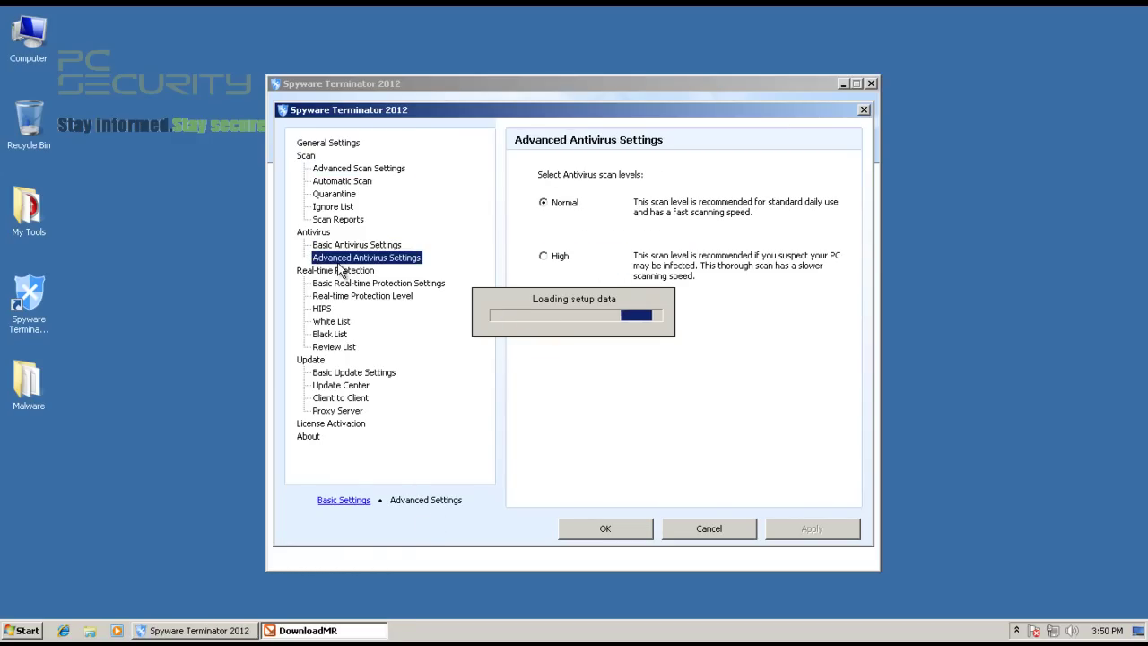
pyautogui.click(343, 283)
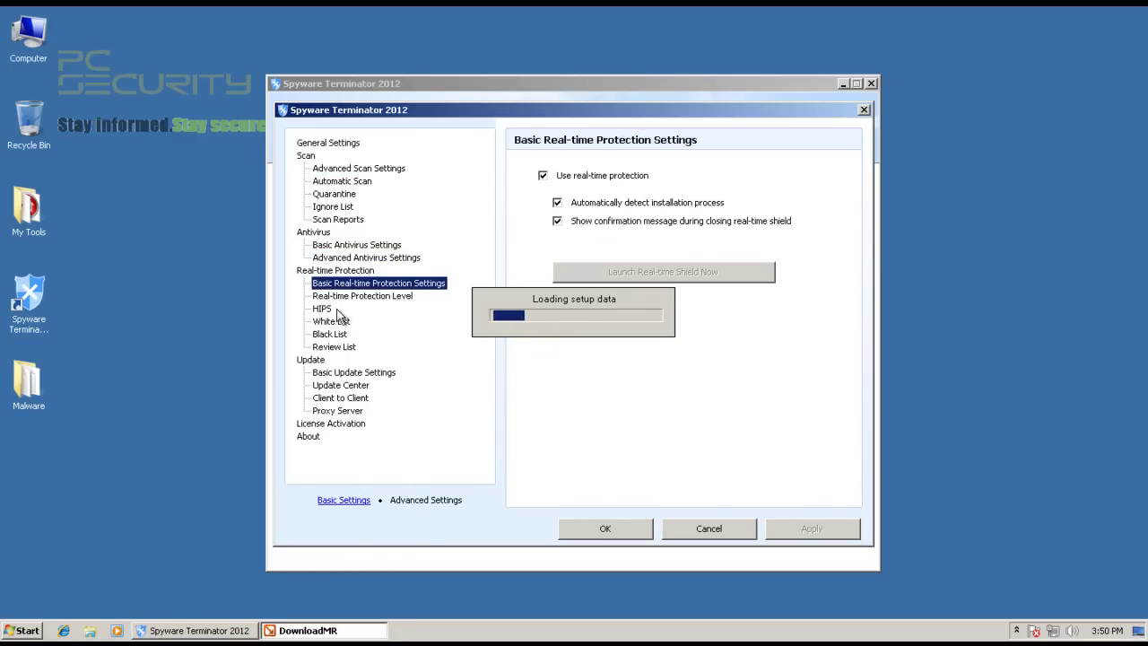
pyautogui.click(321, 309)
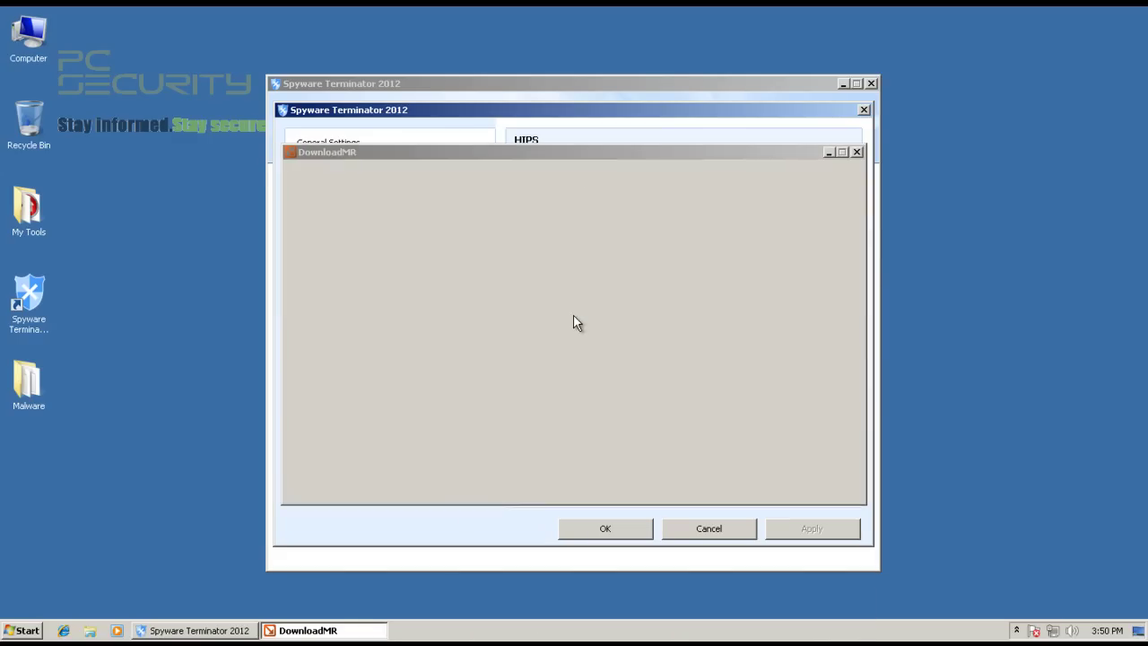
# Step: Close the popped-up My drivers installer without cancelling its download
pyautogui.click(857, 152)
pyautogui.click(716, 371)
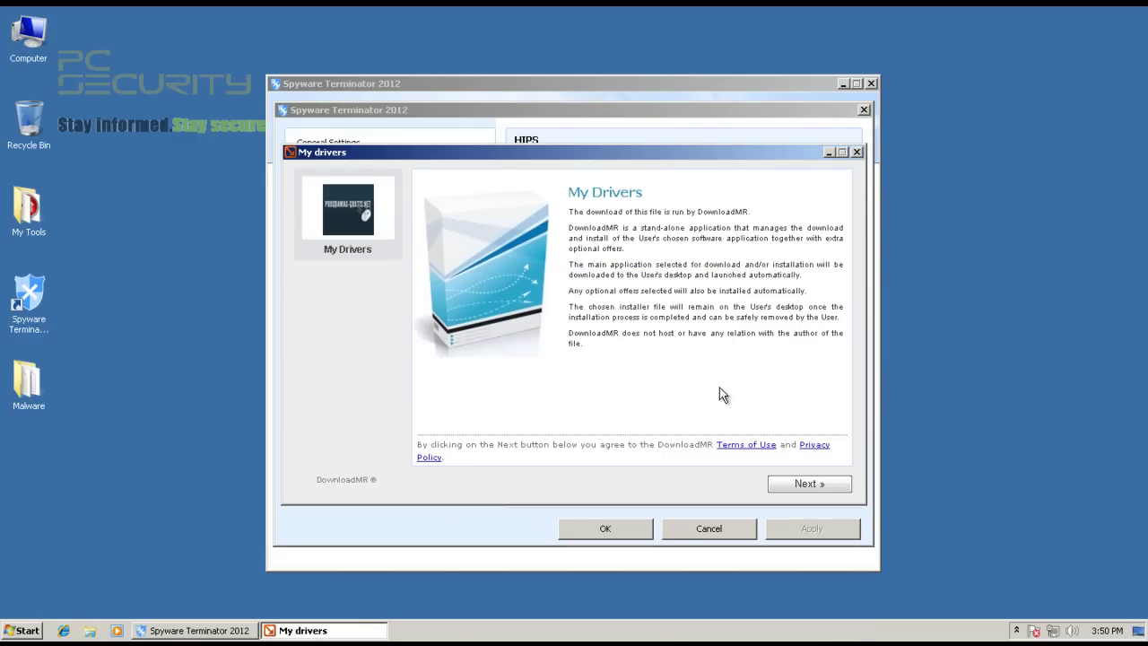
pyautogui.click(806, 484)
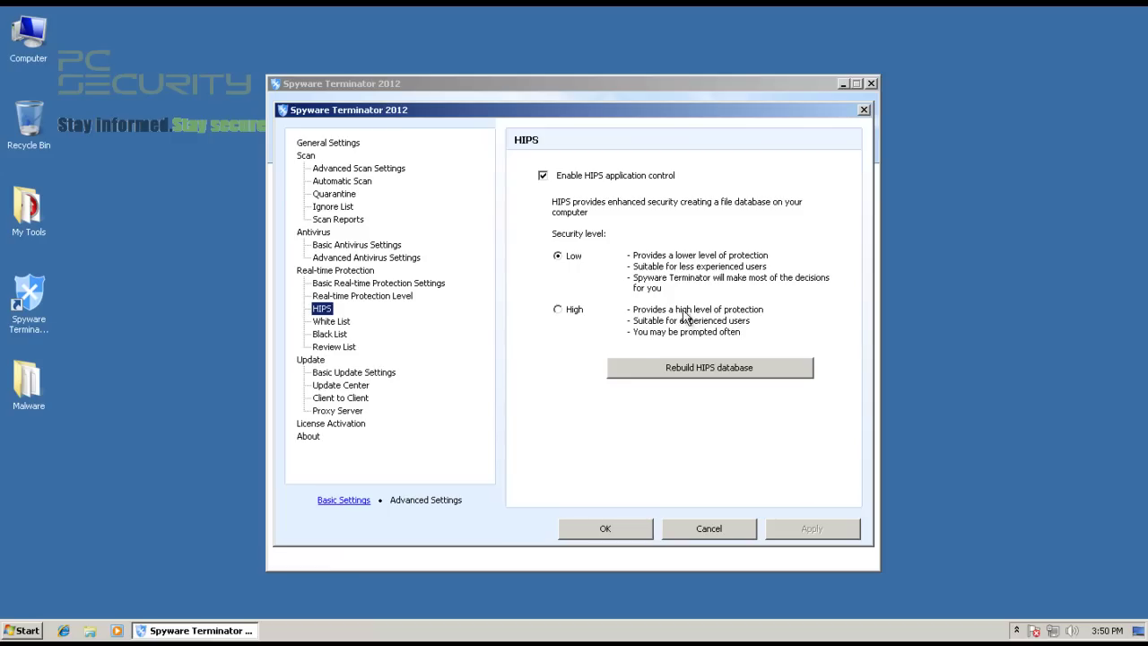
# Step: Set the HIPS security level to High, apply and save it, and close the main window
pyautogui.click(558, 310)
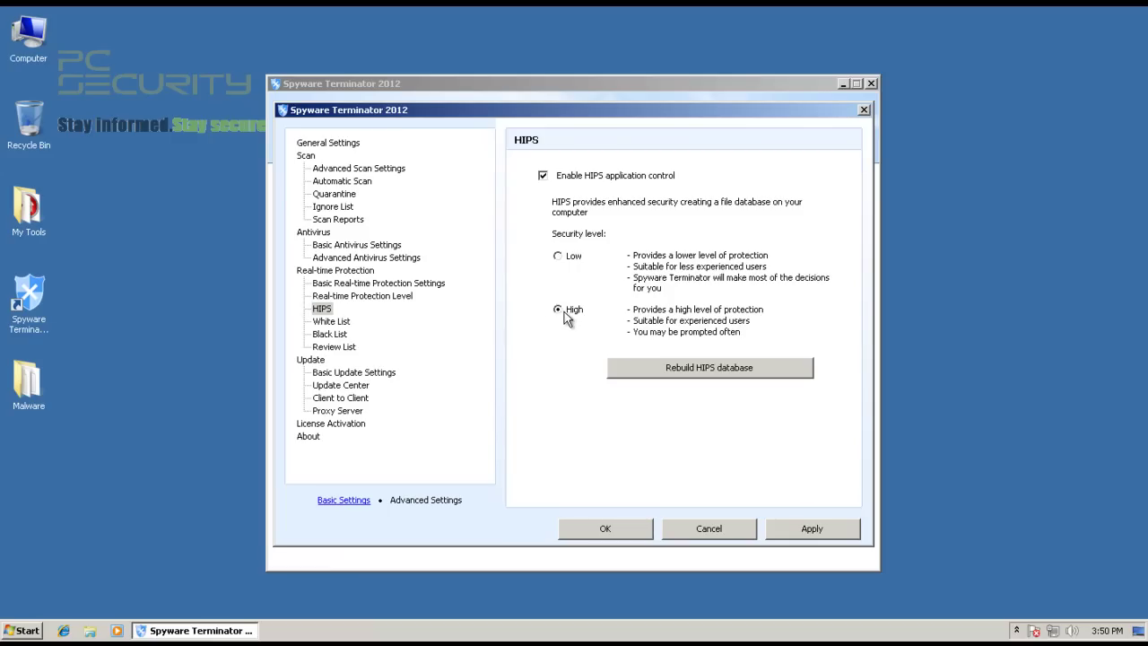
pyautogui.click(810, 531)
pyautogui.click(622, 531)
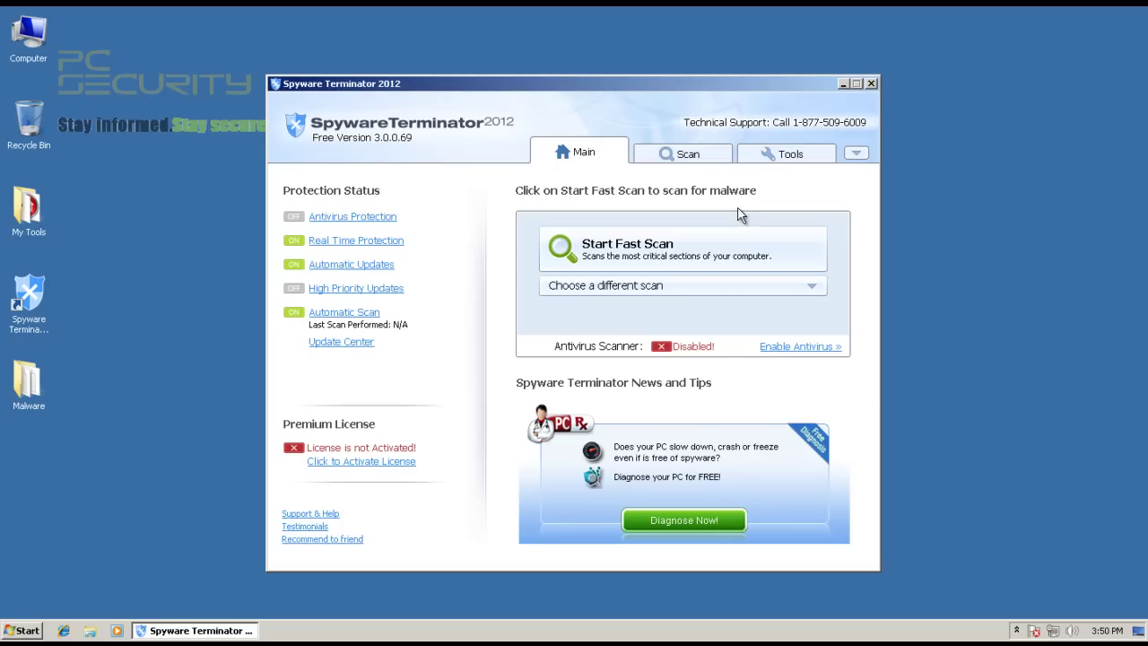
pyautogui.click(870, 84)
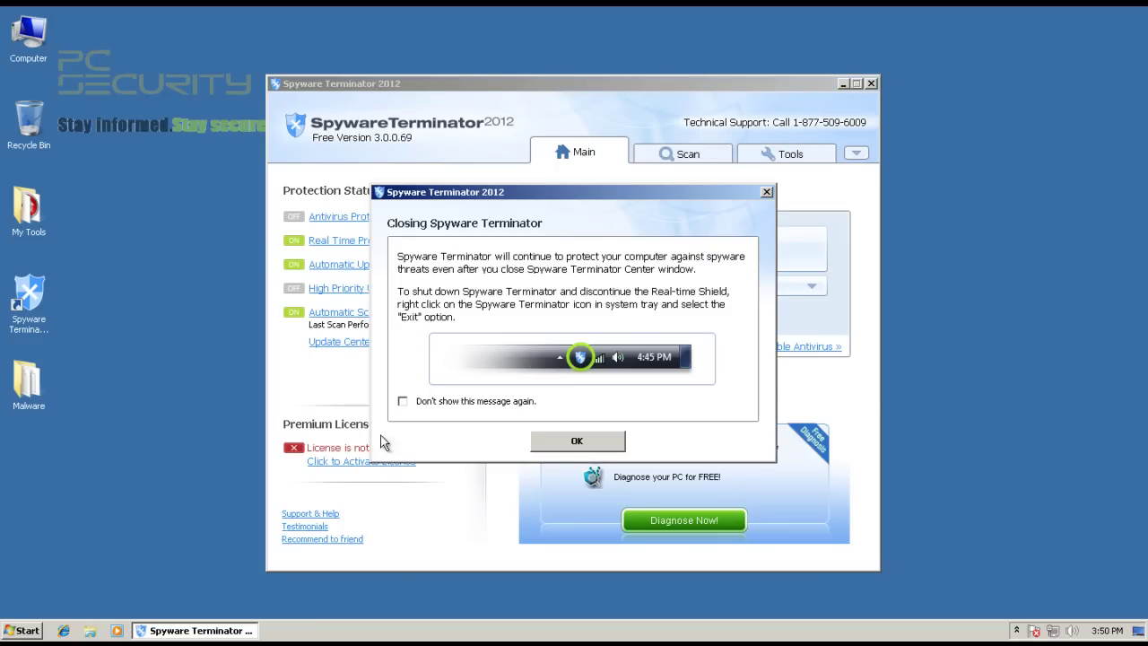
# Step: Open the Malware folder and run a virussign sample, closing the window it opens
pyautogui.click(576, 441)
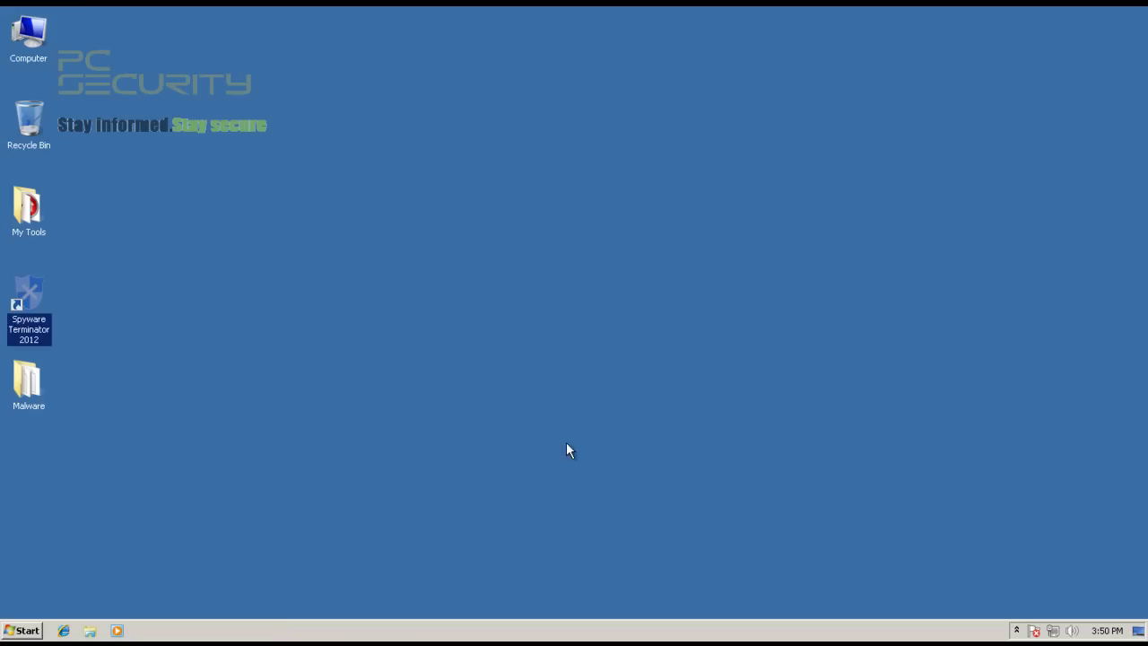
pyautogui.doubleClick(14, 404)
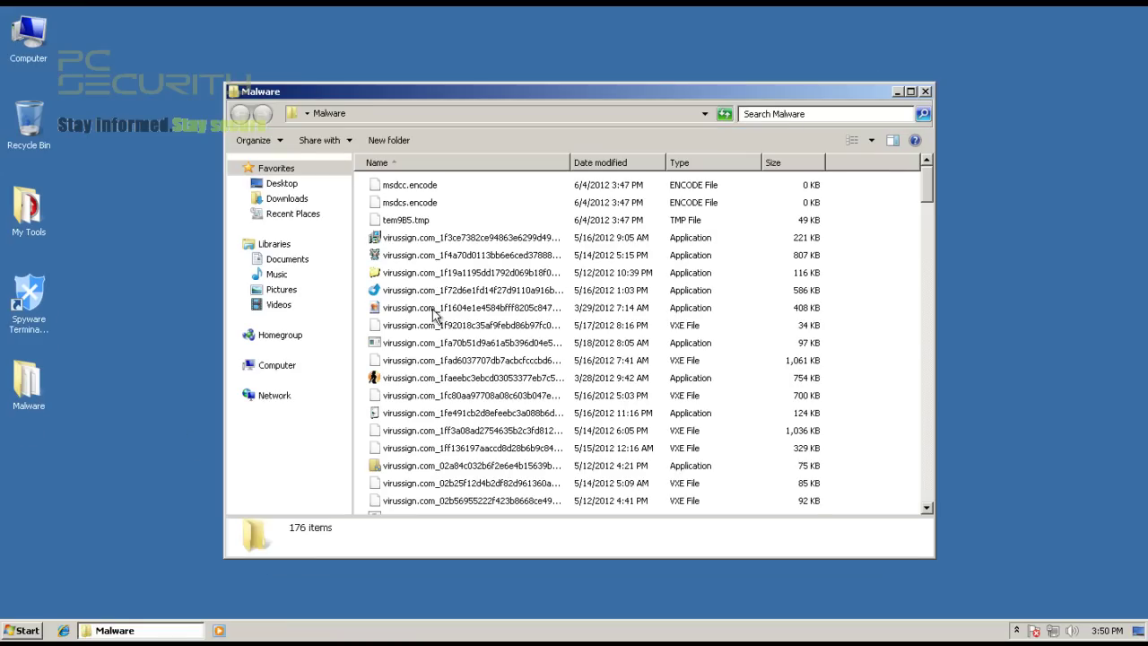
pyautogui.click(398, 310)
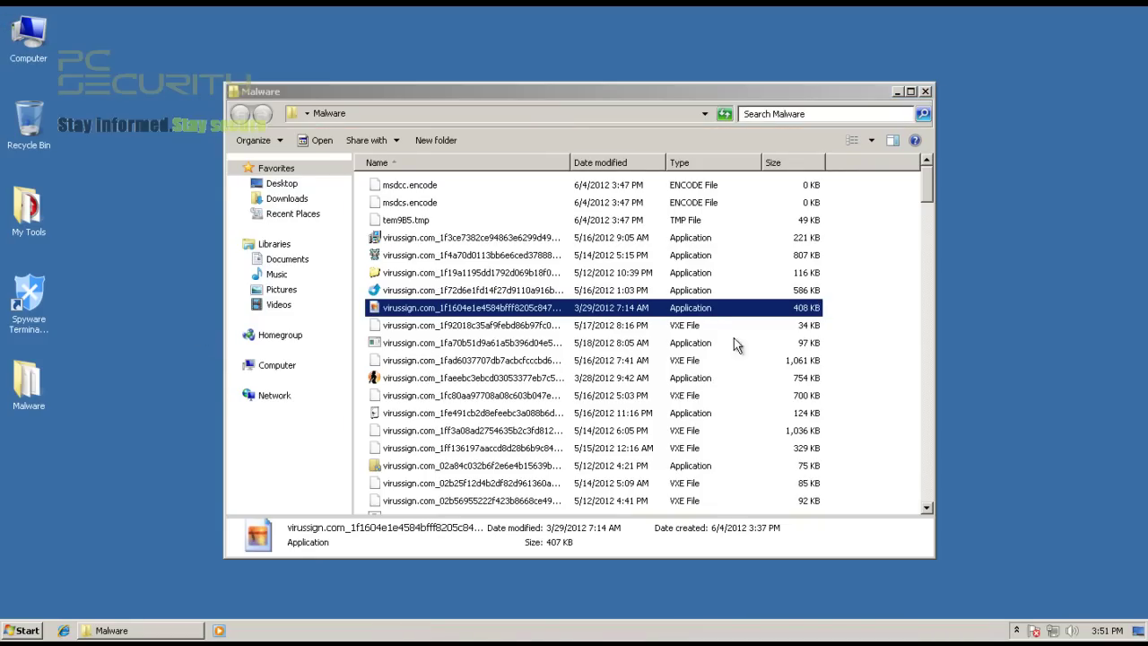
pyautogui.moveTo(932, 186); pyautogui.dragTo(926, 235)
pyautogui.doubleClick(408, 318)
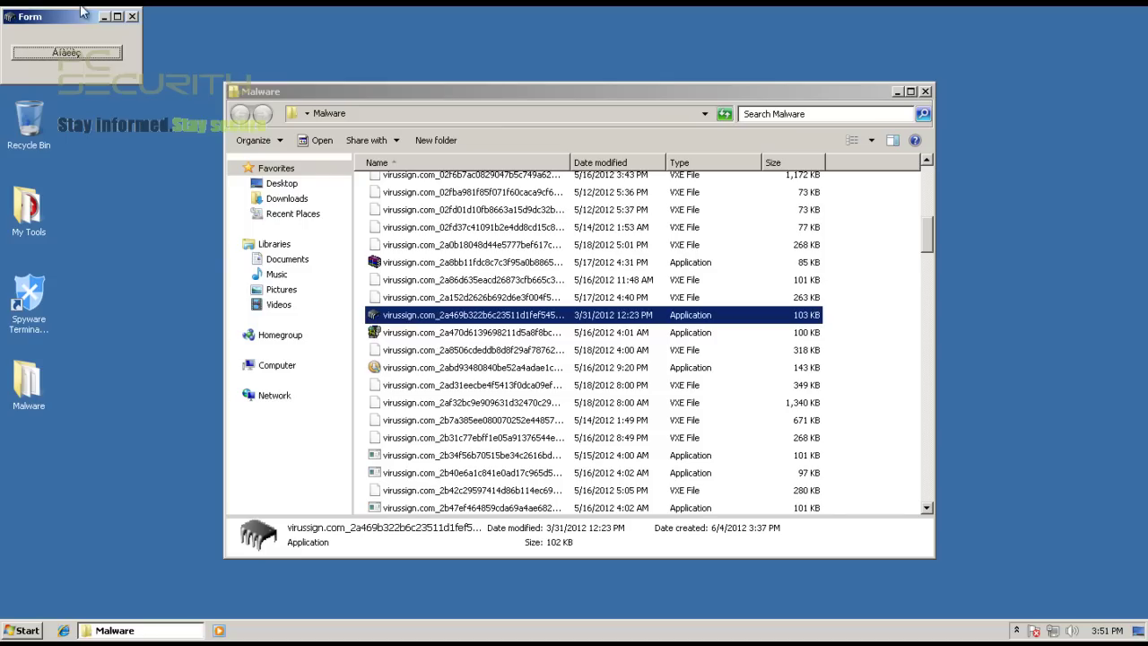
pyautogui.click(132, 16)
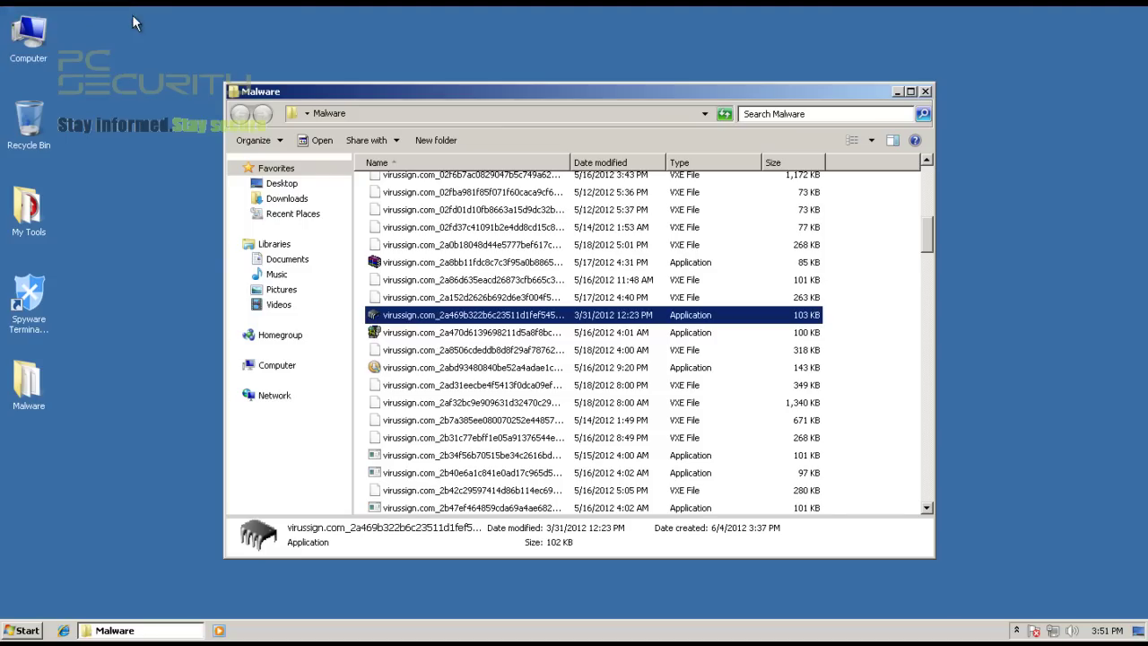
# Step: Run another virussign sample, approve its UAC prompt, and dismiss the installation-detected notice
pyautogui.doubleClick(413, 369)
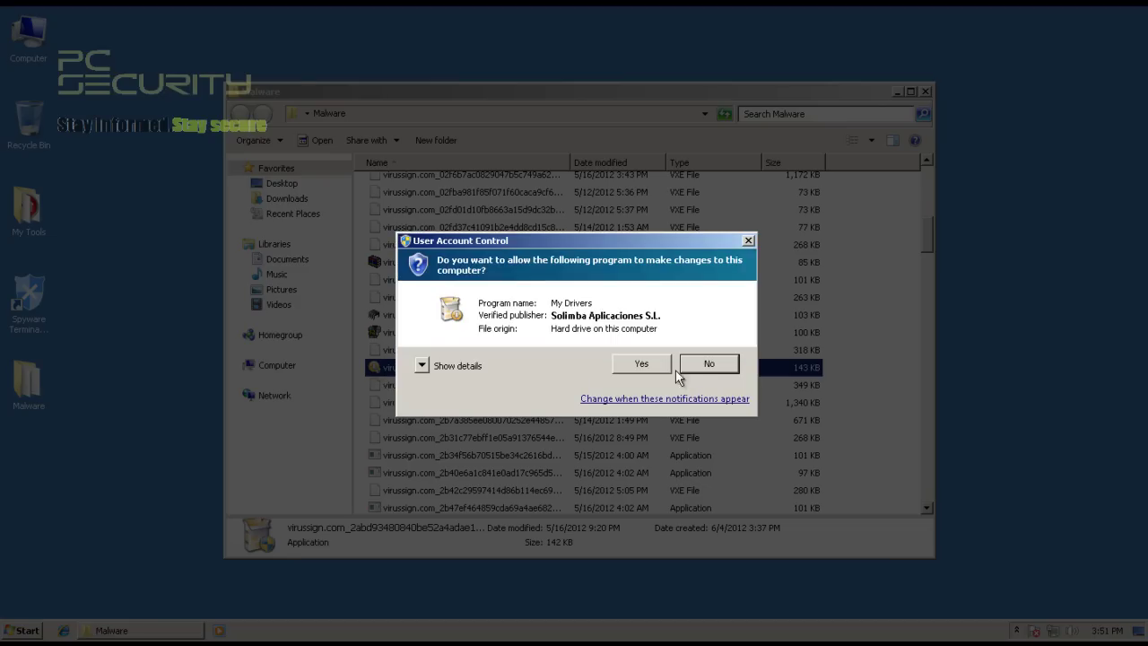
pyautogui.click(642, 363)
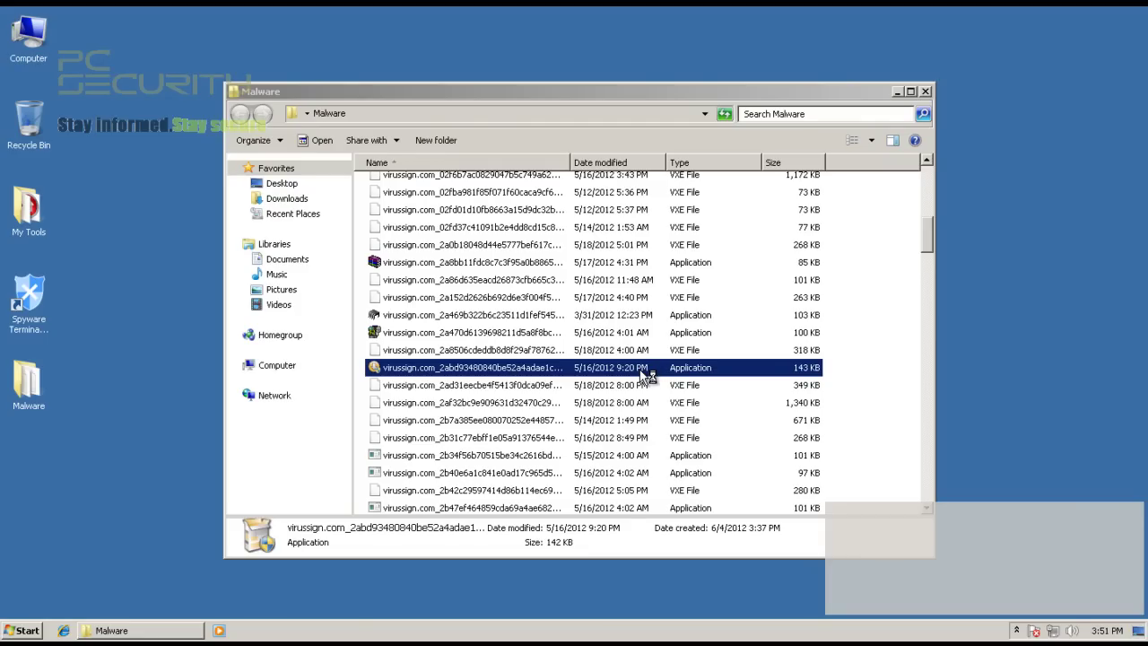
pyautogui.click(1140, 509)
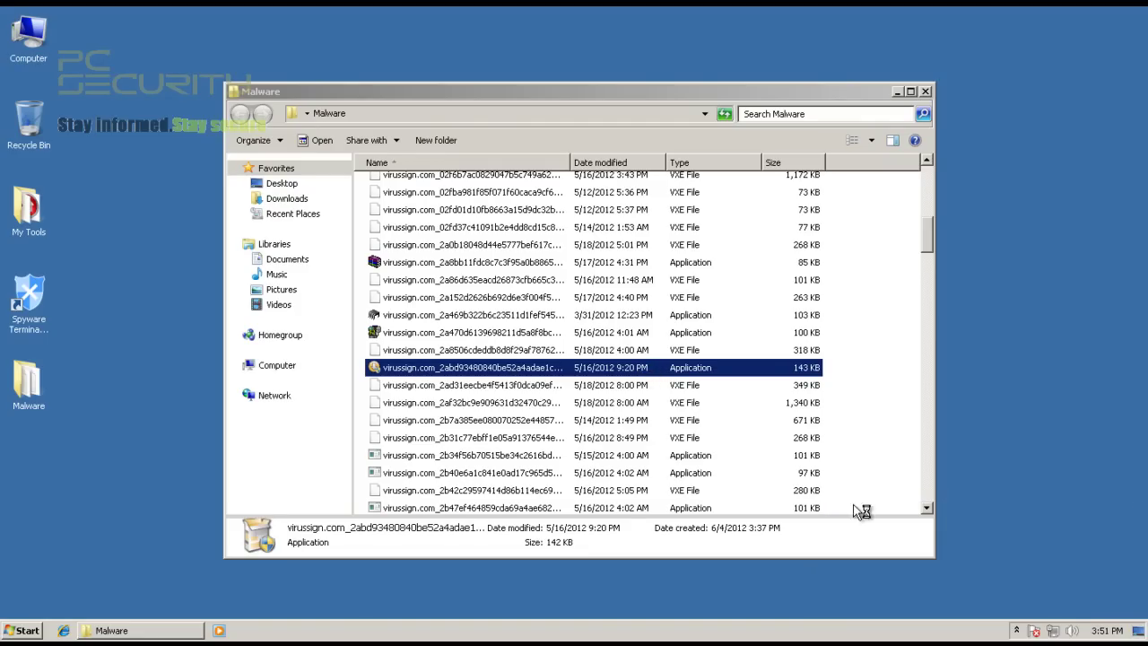
pyautogui.click(406, 457)
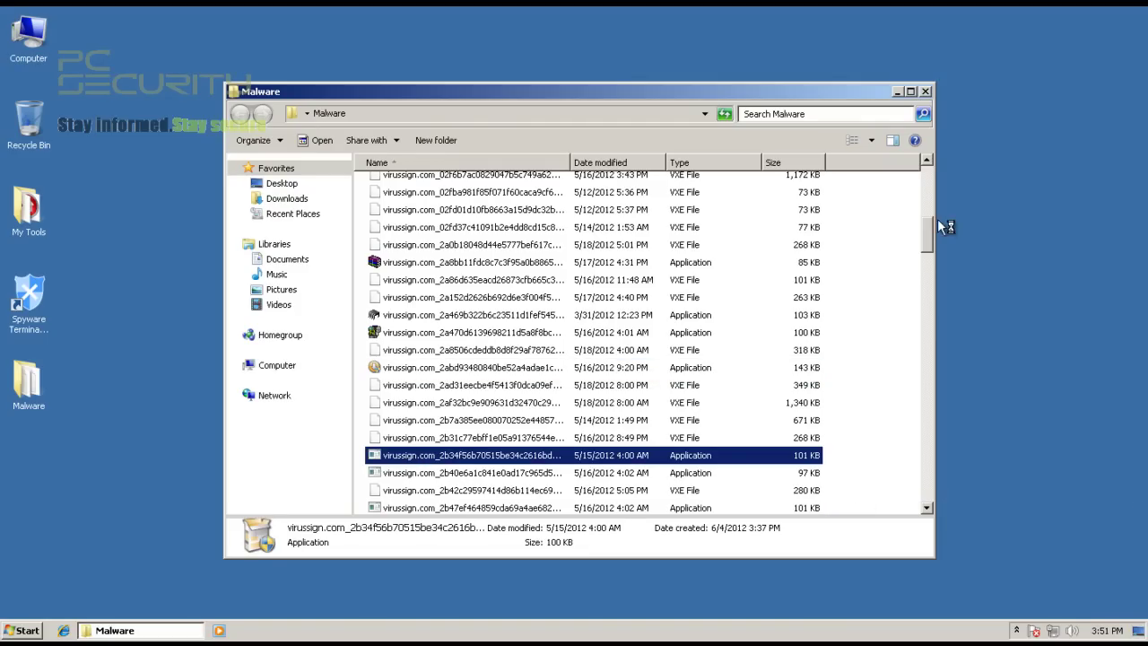
pyautogui.moveTo(929, 236); pyautogui.dragTo(929, 351)
pyautogui.click(926, 508)
pyautogui.doubleClick(406, 418)
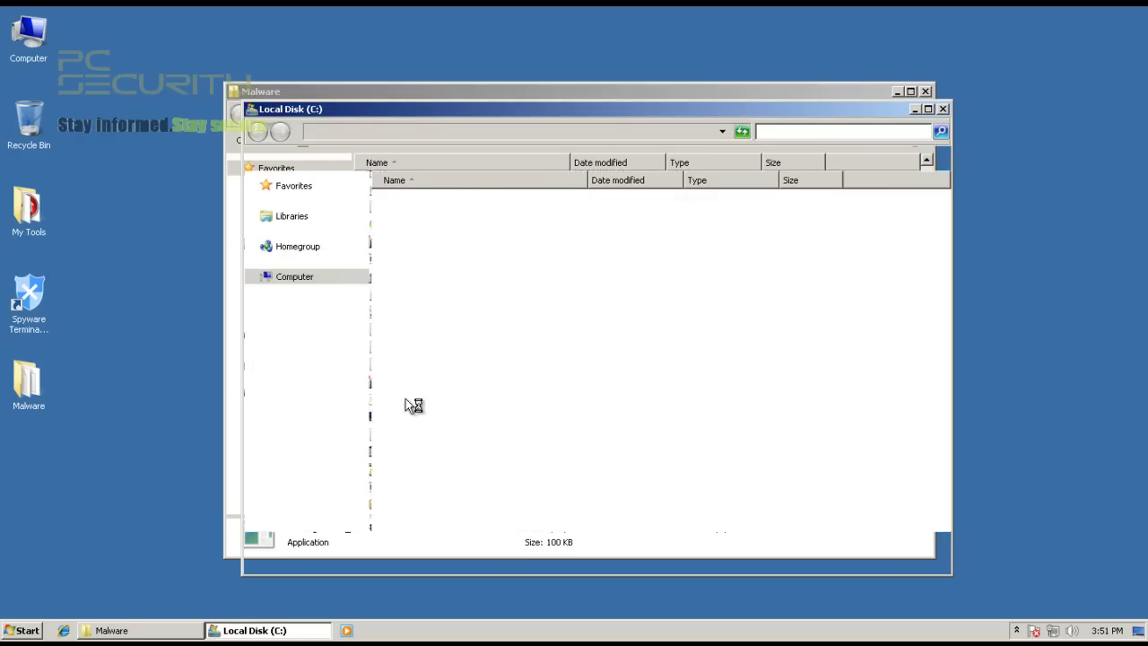
# Step: Close the Local Disk (C:) window, run another virussign sample, and approve its UAC prompt
pyautogui.click(942, 109)
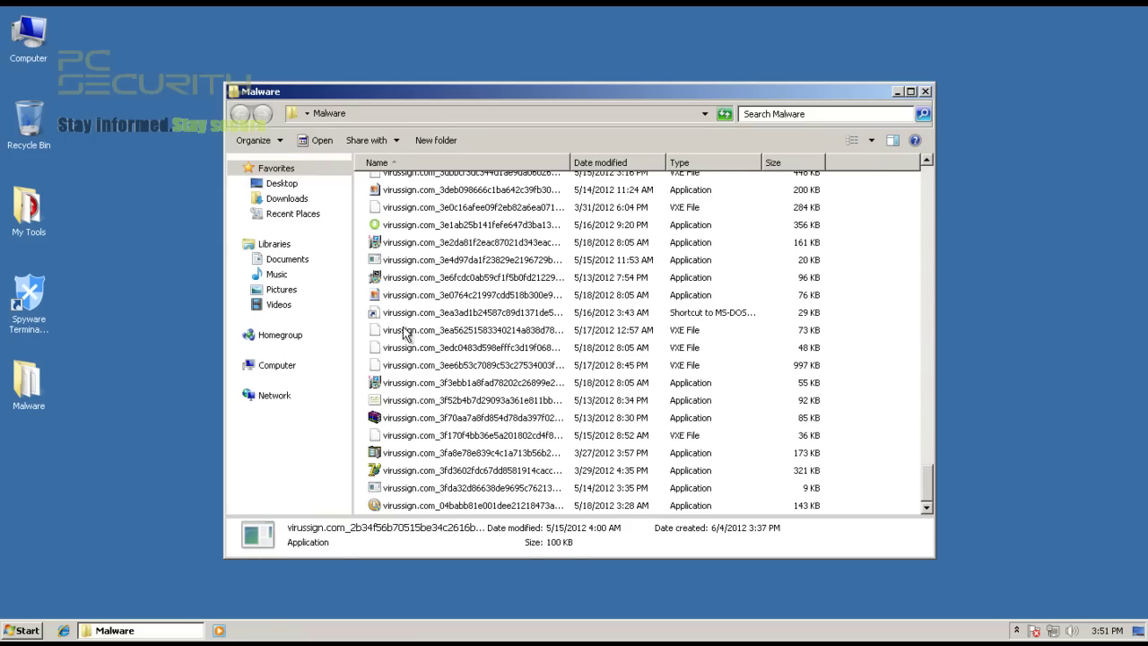
pyautogui.click(388, 280)
pyautogui.doubleClick(388, 283)
pyautogui.click(641, 364)
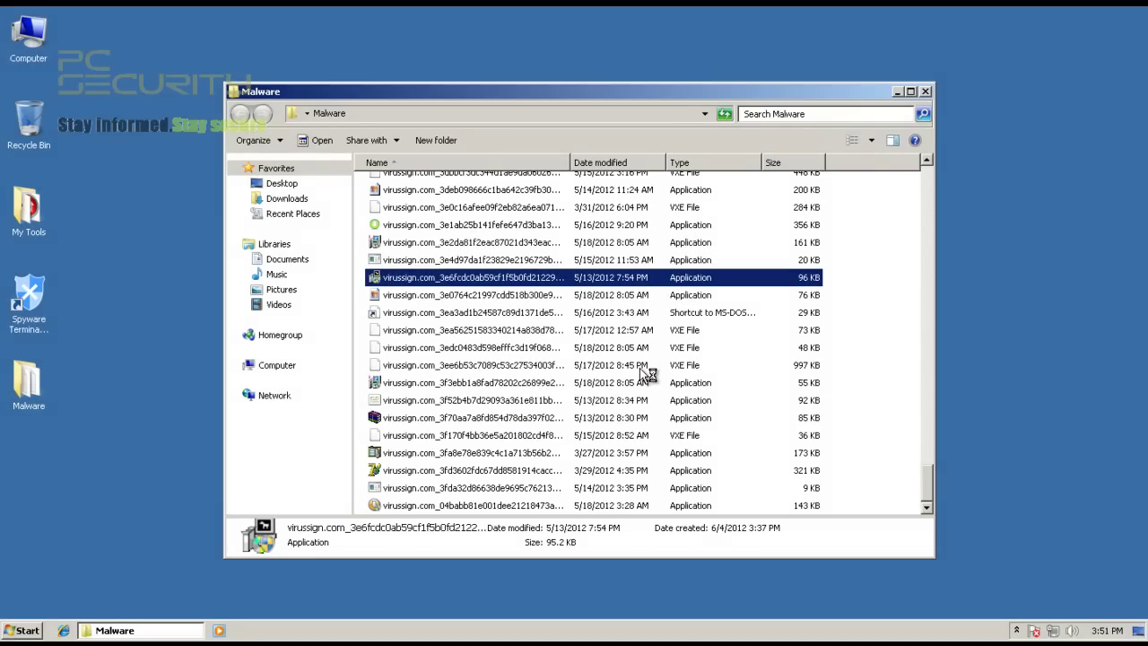
# Step: Deny the sample's System.dll, nsExec.dll and INSTALLSTAT.EXE suspicious-behaviour alerts
pyautogui.click(410, 260)
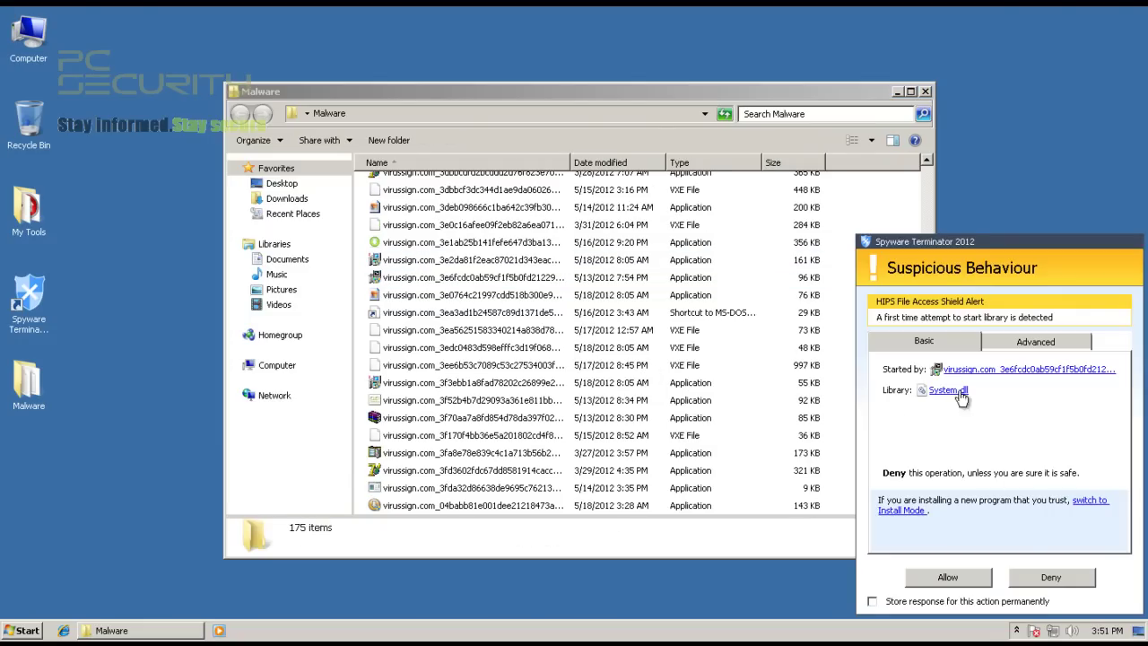
pyautogui.click(1048, 577)
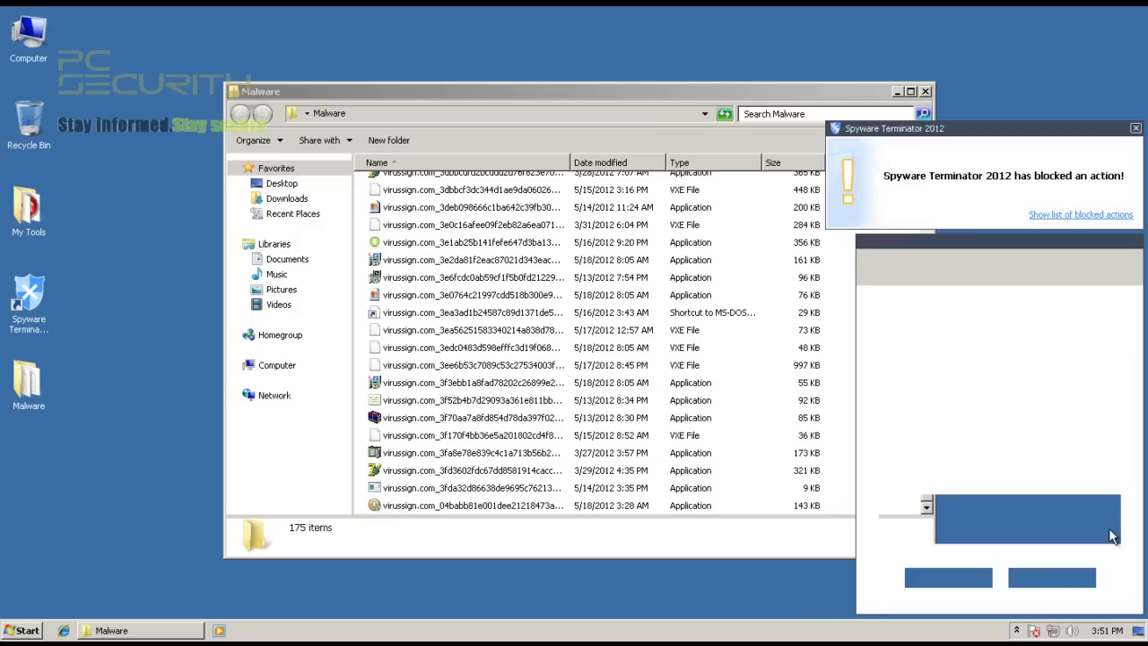
pyautogui.click(1080, 582)
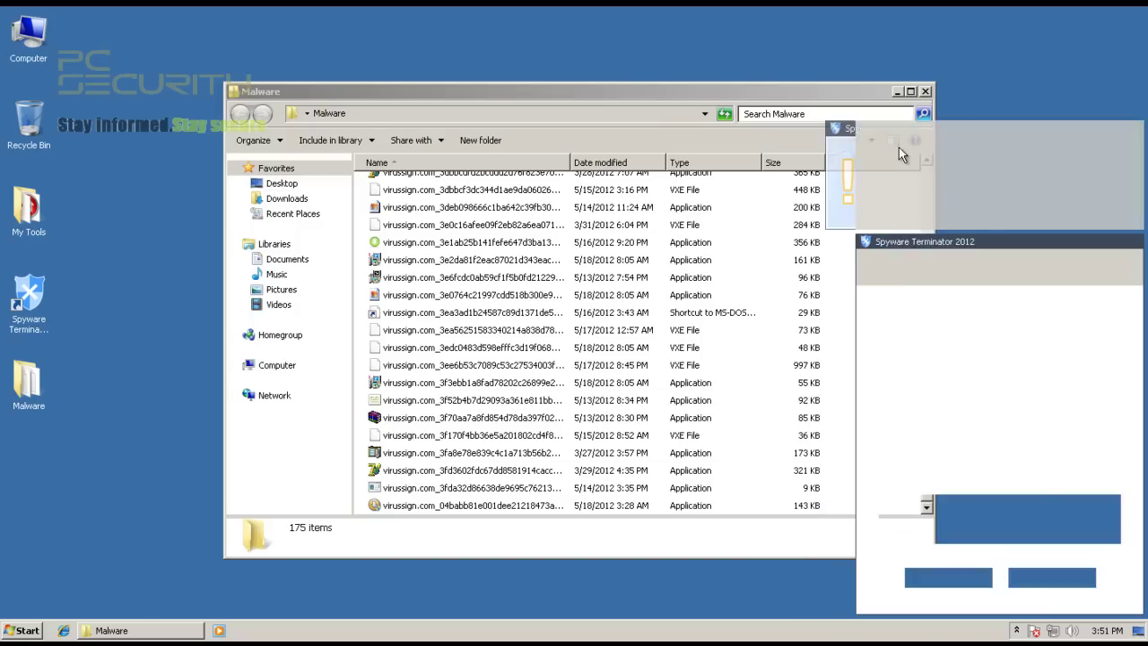
pyautogui.click(1018, 581)
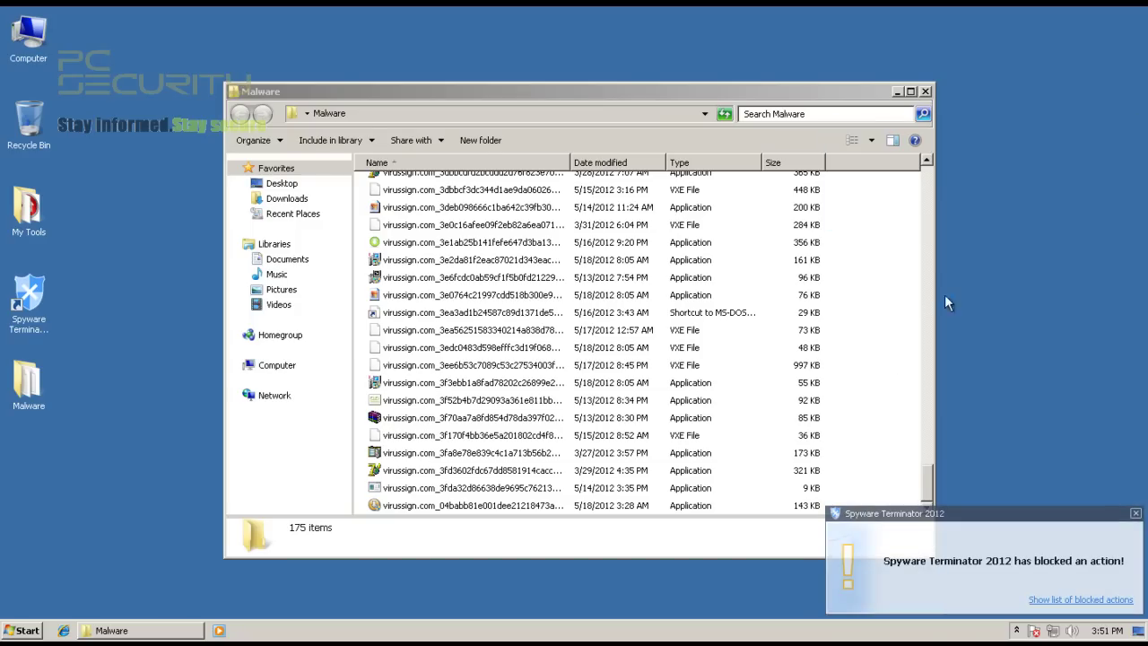
# Step: Close the Malware folder, launch procexp from My Tools, accept its licence, and bring DownloadMR forward
pyautogui.click(926, 91)
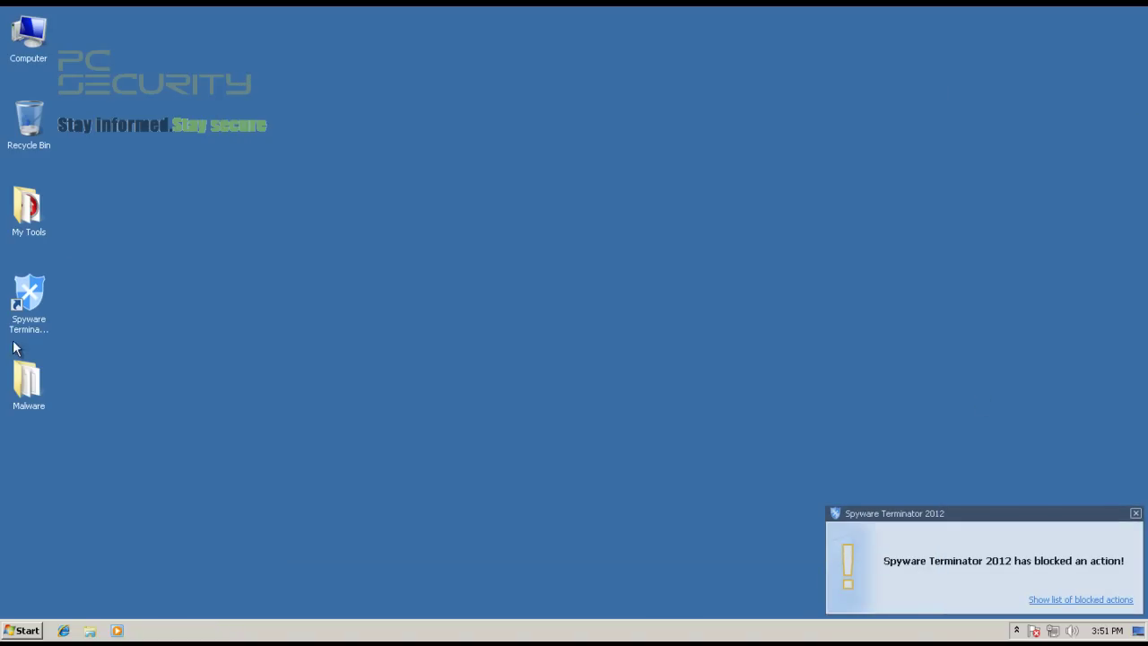
pyautogui.doubleClick(41, 220)
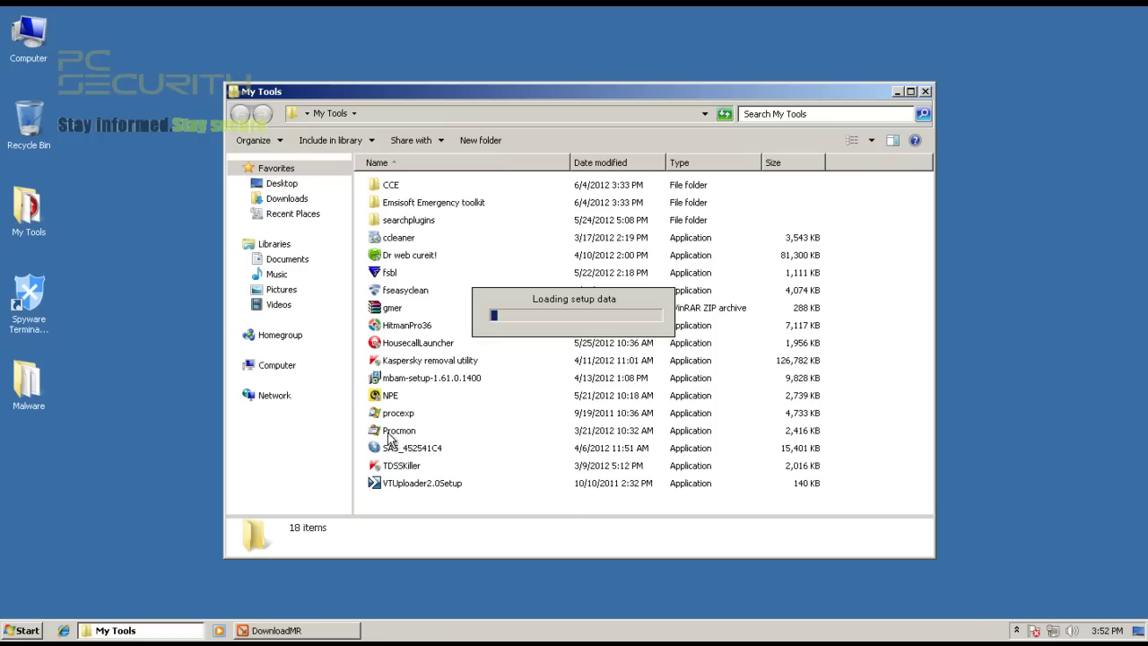
pyautogui.click(391, 415)
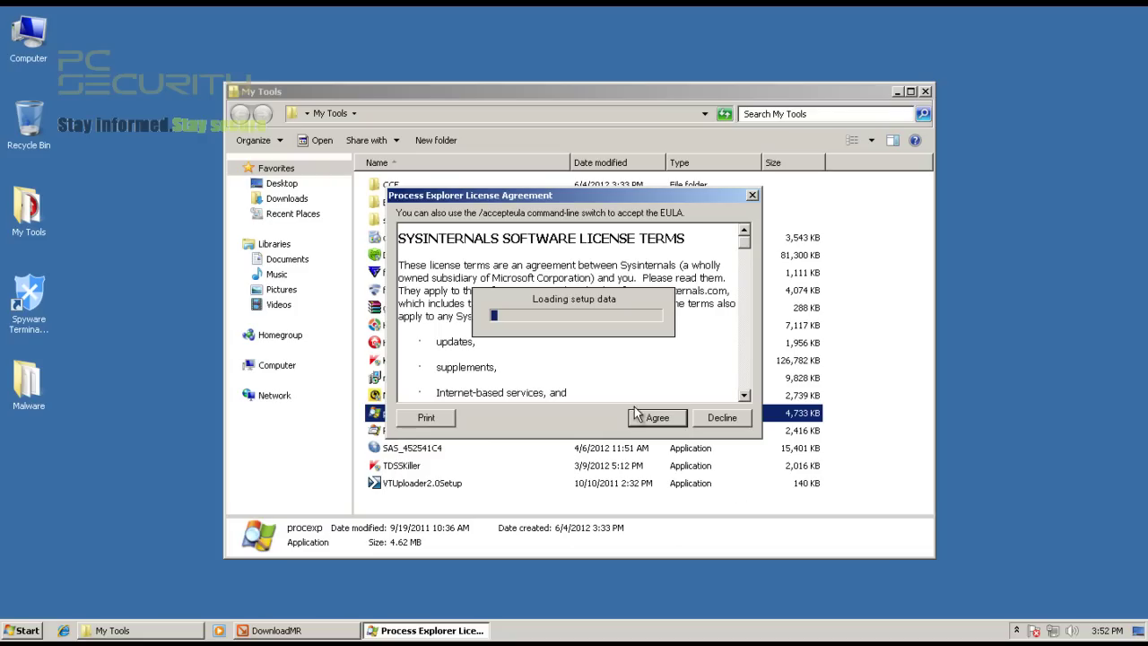
pyautogui.click(639, 417)
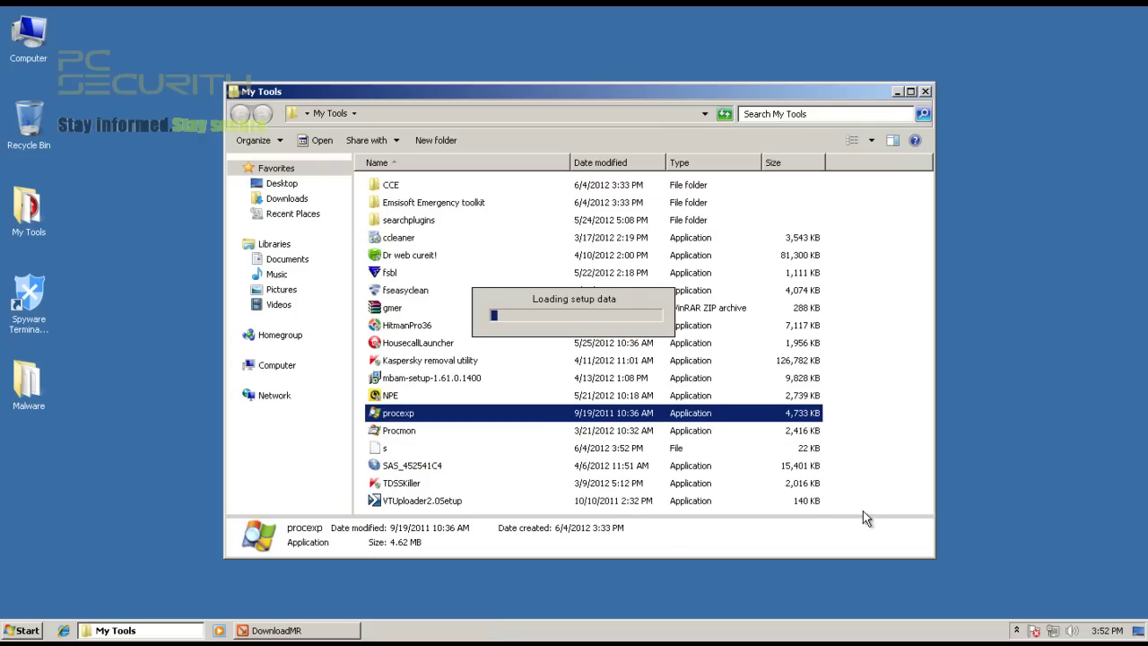
pyautogui.click(292, 633)
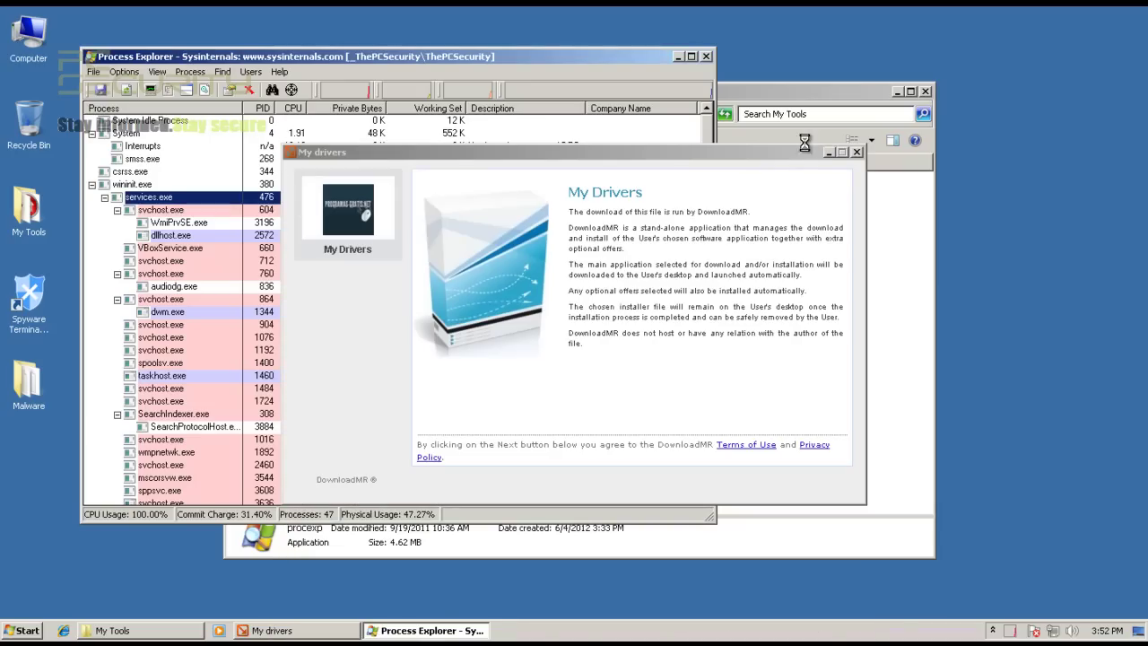
# Step: Kill the running virussign malware process in Process Explorer
pyautogui.click(855, 153)
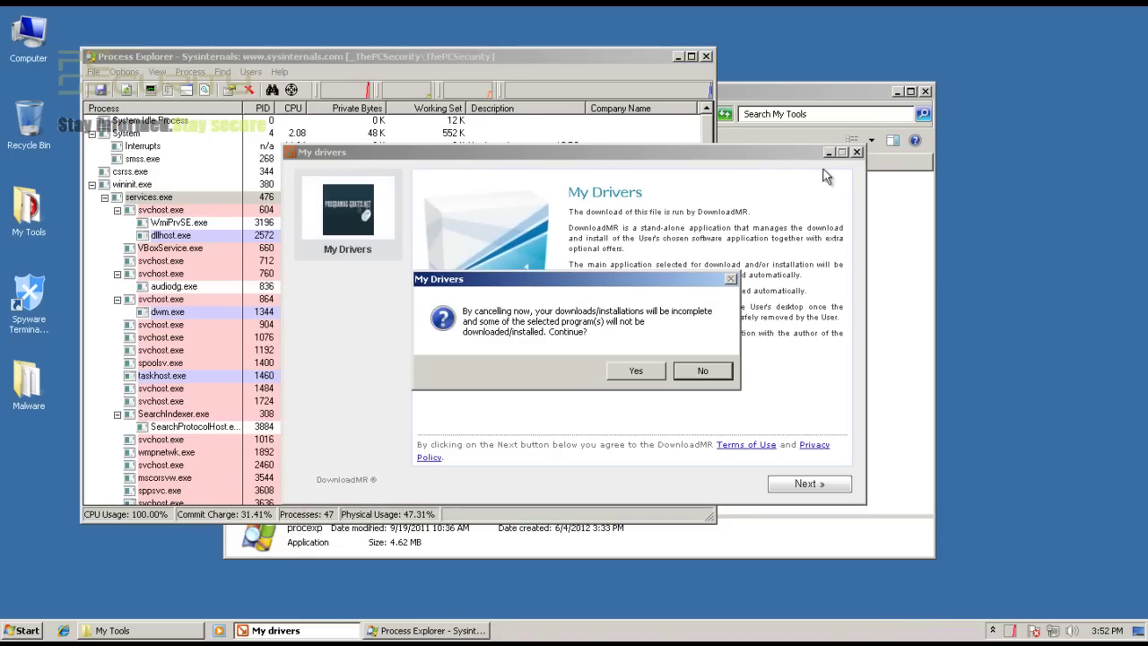
pyautogui.click(634, 372)
pyautogui.click(401, 61)
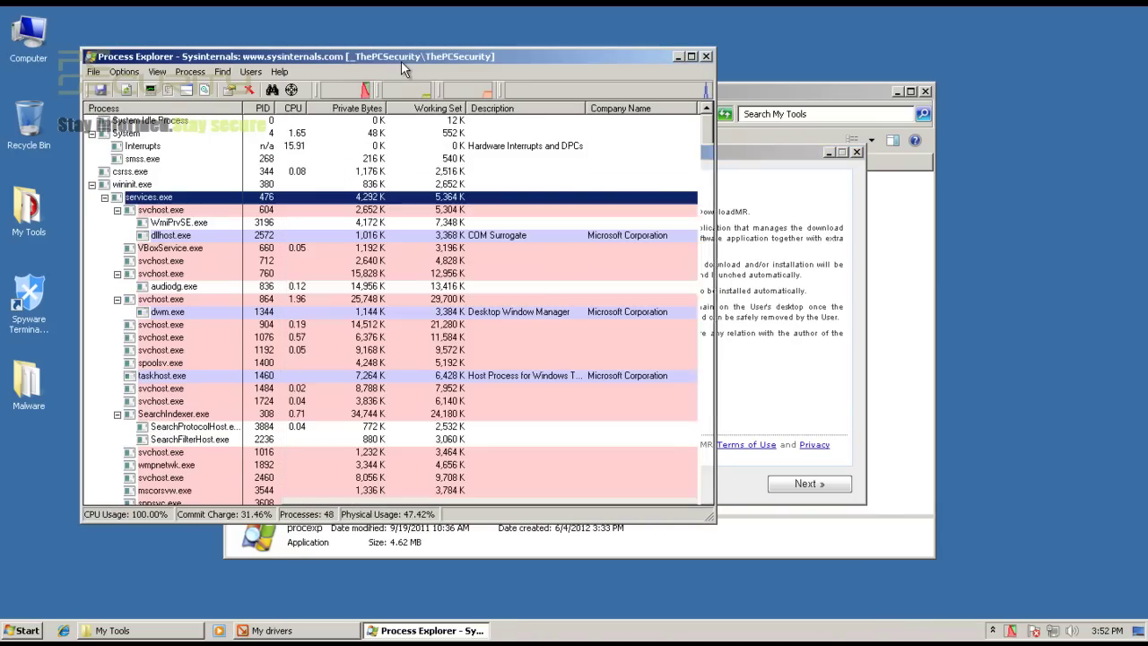
pyautogui.moveTo(186, 241)
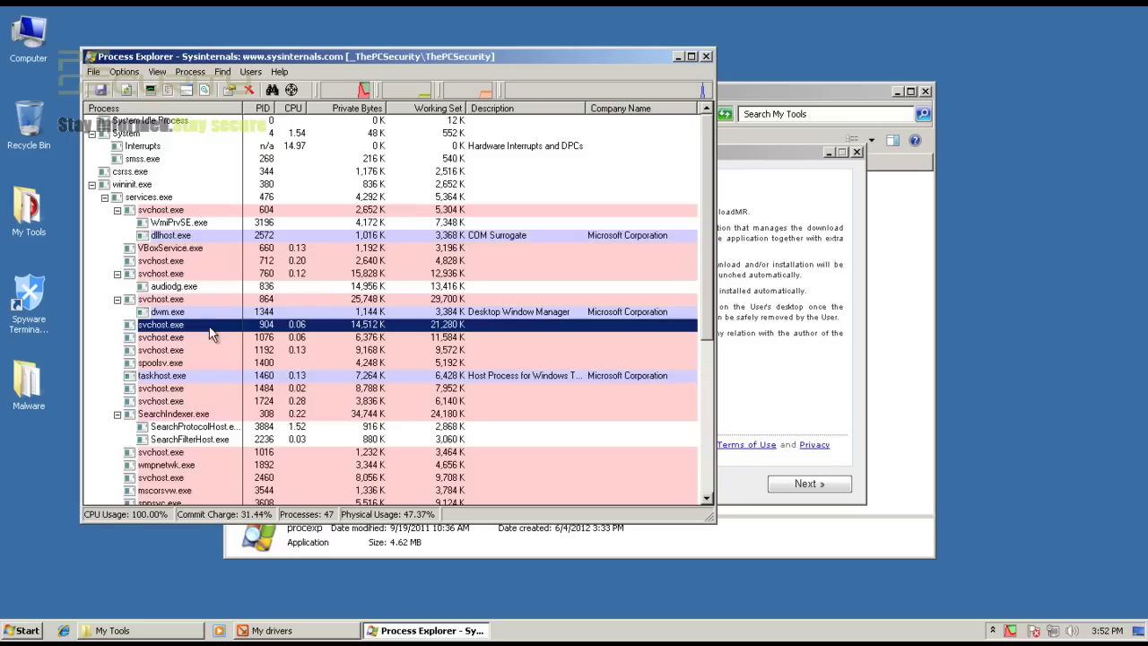
pyautogui.scroll(-7, 204, 328)
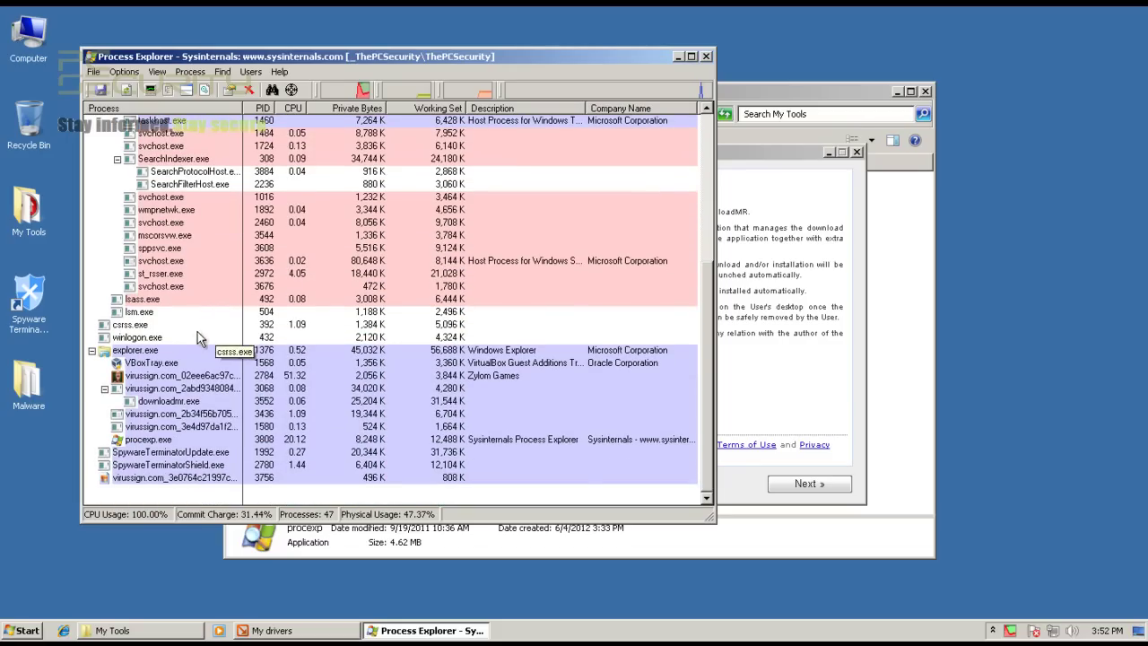
pyautogui.rightClick(180, 377)
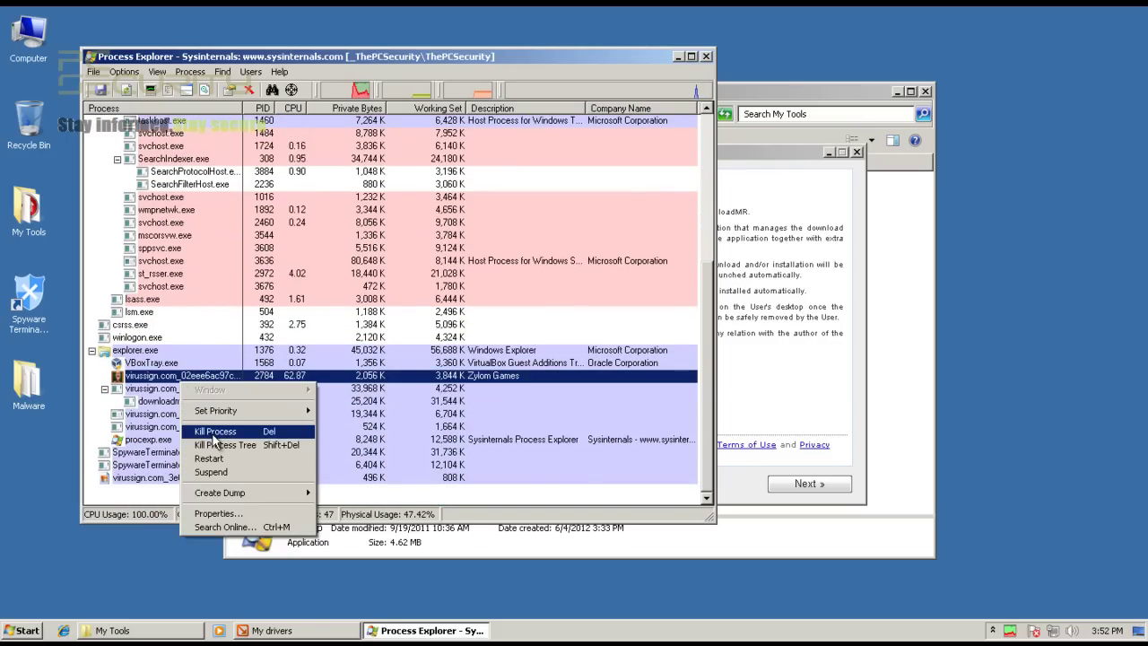
pyautogui.click(214, 433)
pyautogui.click(624, 370)
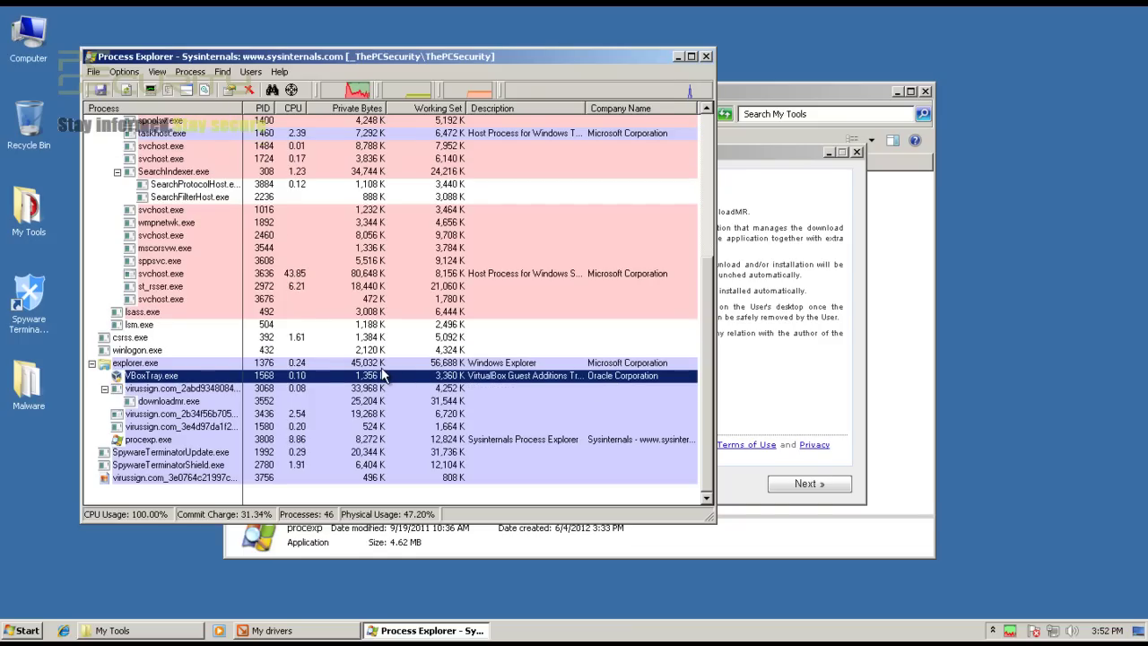
# Step: Close Process Explorer and the My Tools folder, and minimize the My drivers installer
pyautogui.scroll(3, 471, 382)
pyautogui.scroll(3, 471, 364)
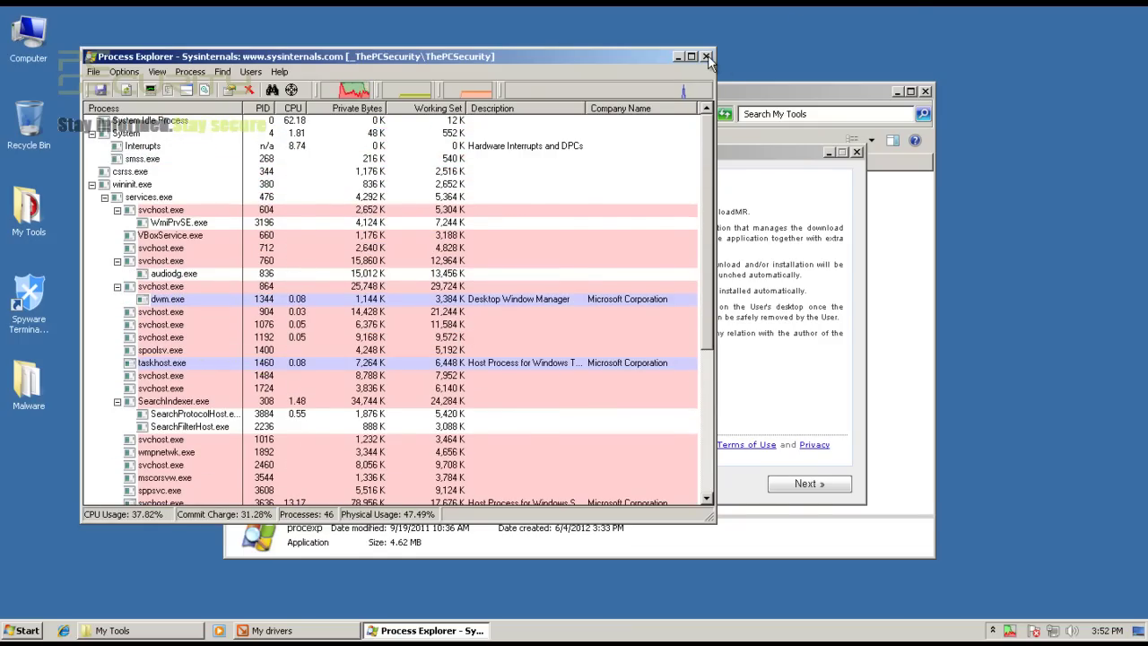
pyautogui.click(706, 57)
pyautogui.click(856, 153)
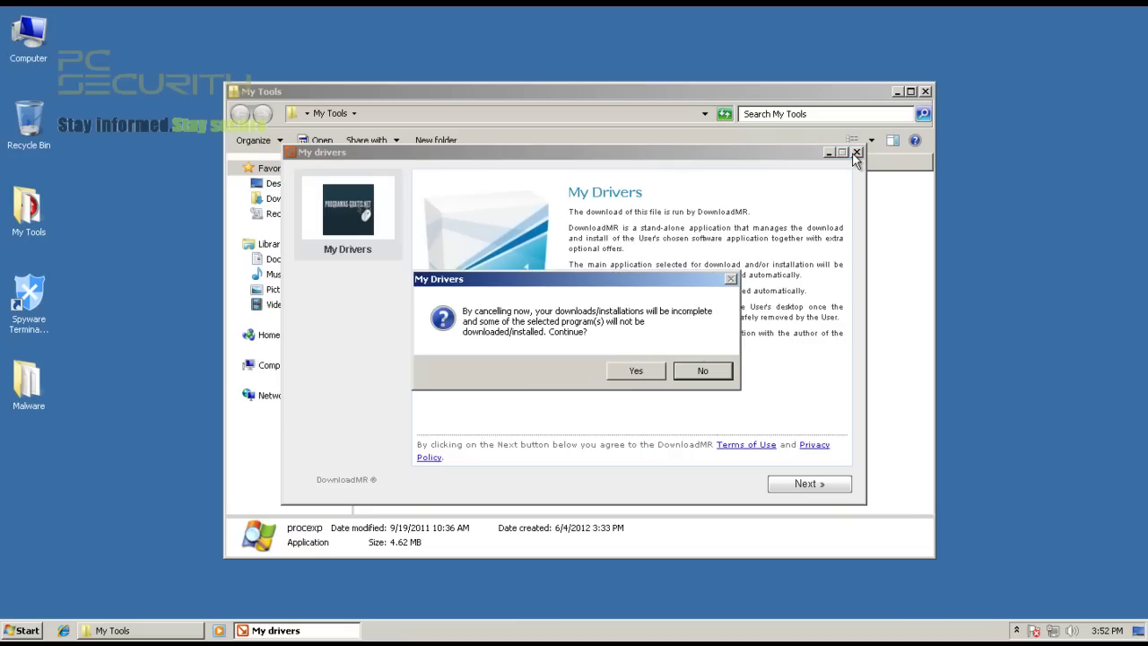
pyautogui.click(617, 370)
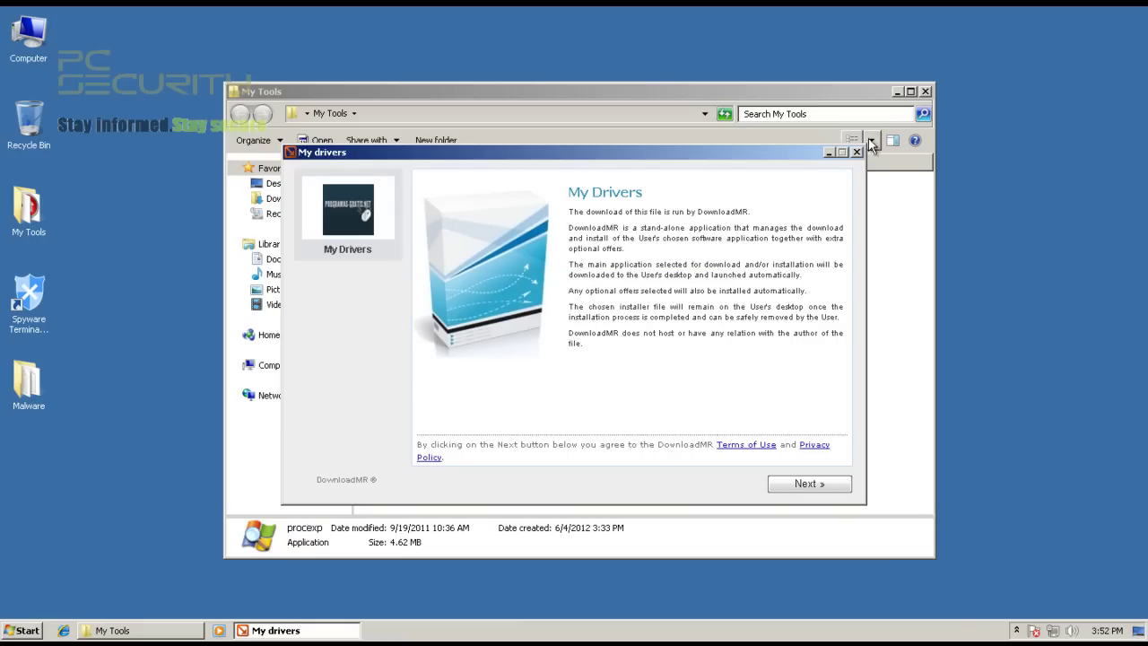
pyautogui.click(923, 93)
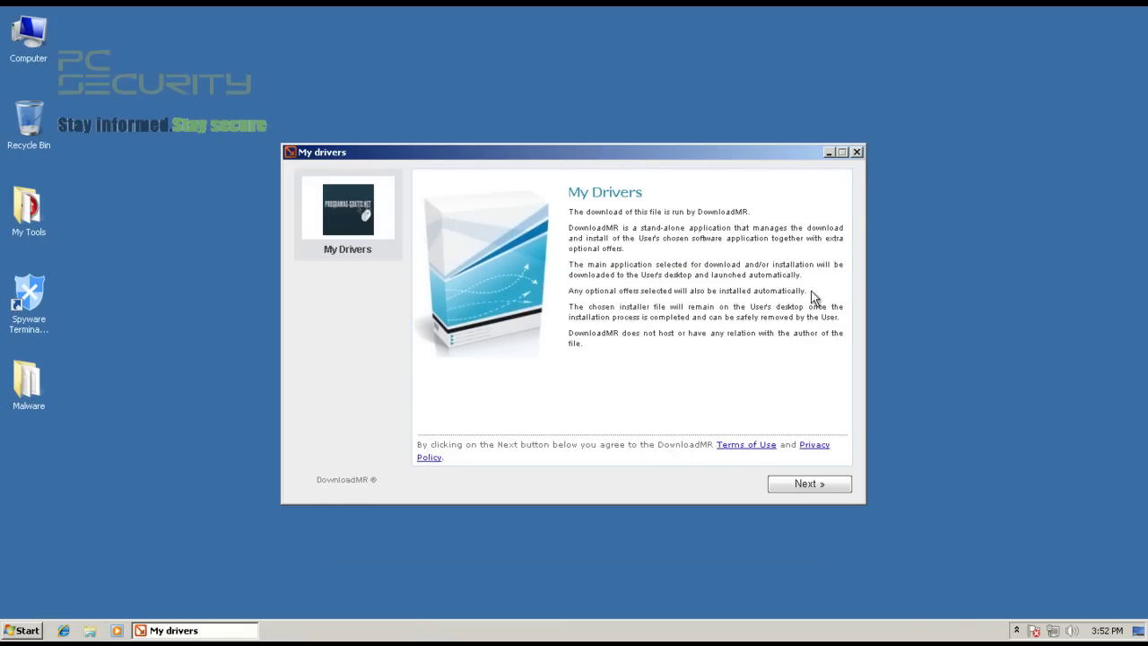
pyautogui.click(829, 153)
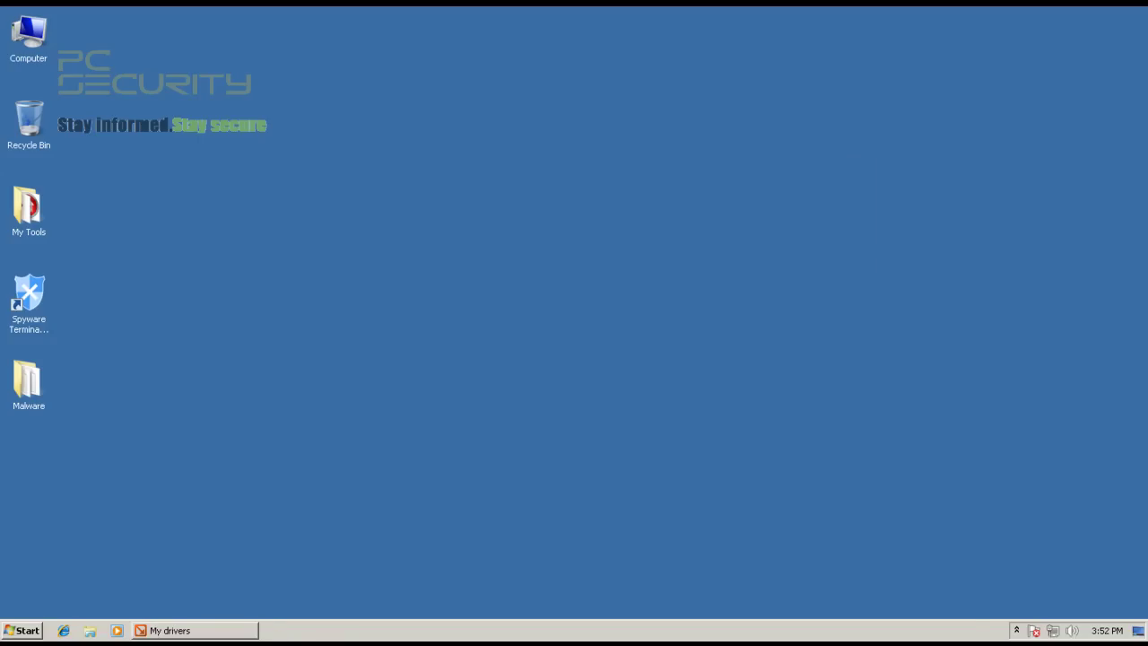
pyautogui.click(1015, 631)
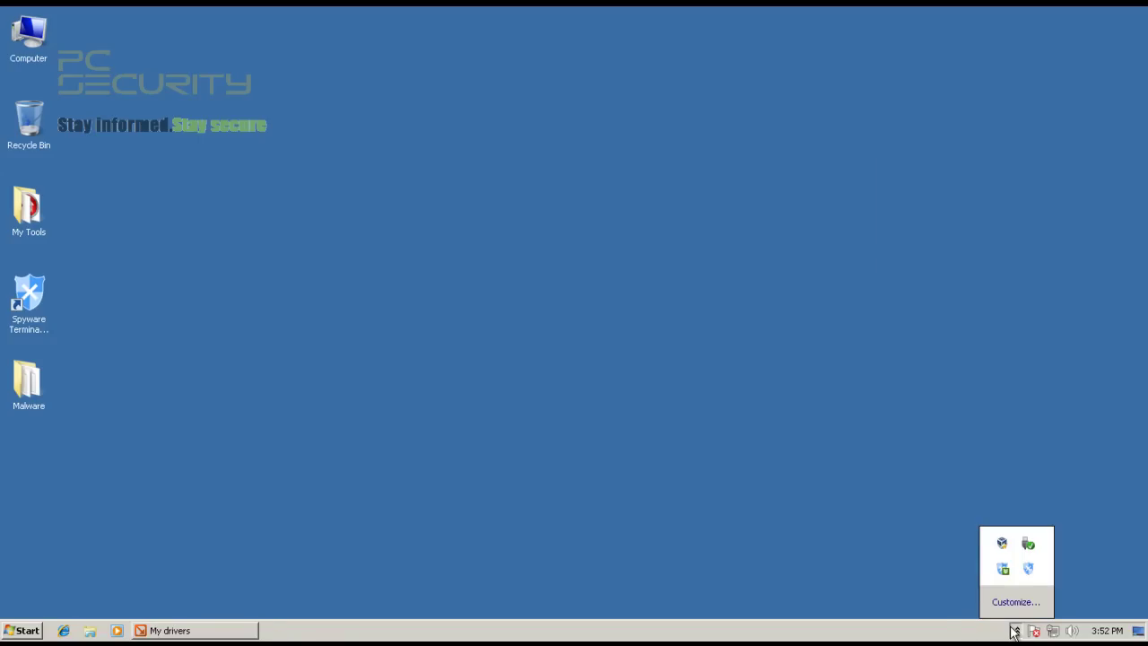
pyautogui.doubleClick(1005, 570)
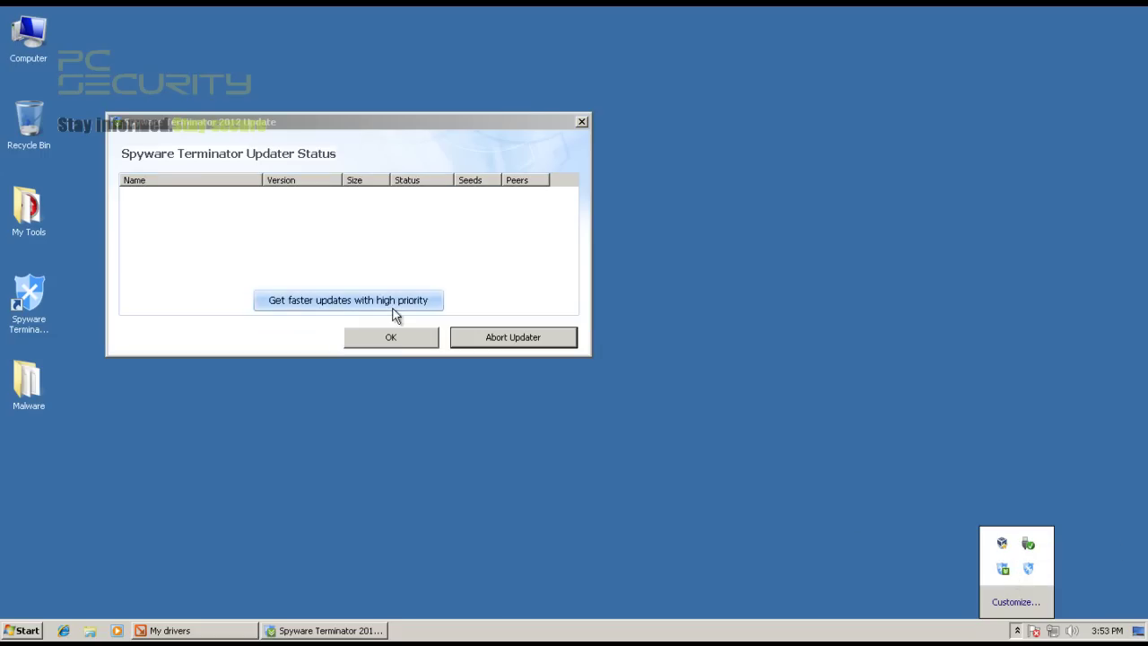
pyautogui.click(582, 121)
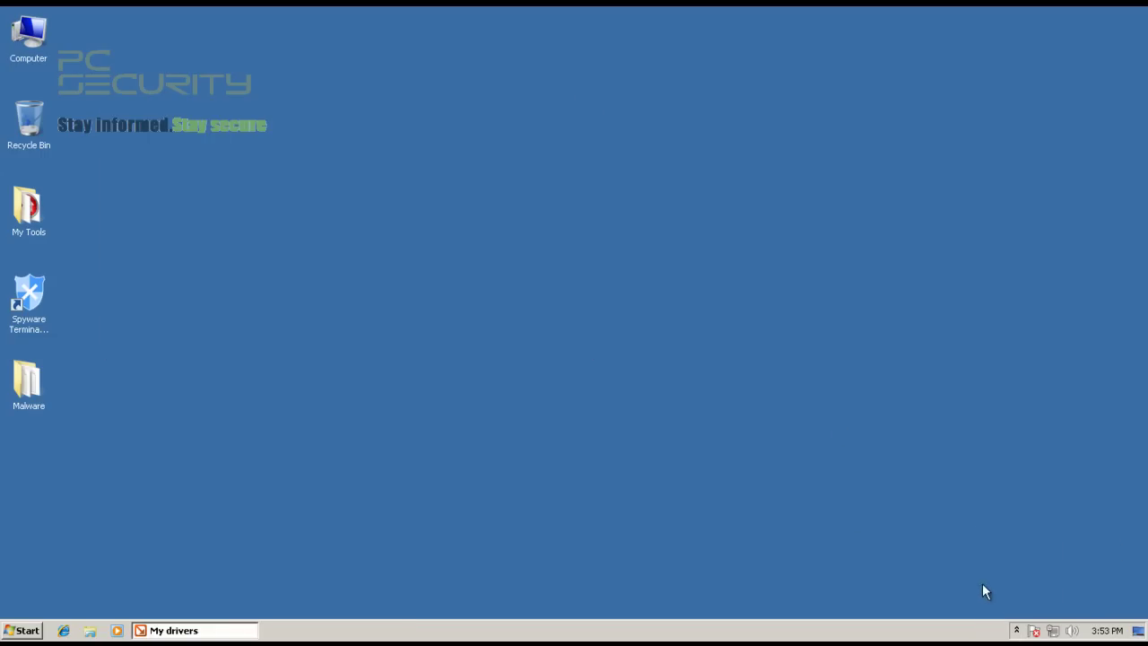
pyautogui.click(1017, 631)
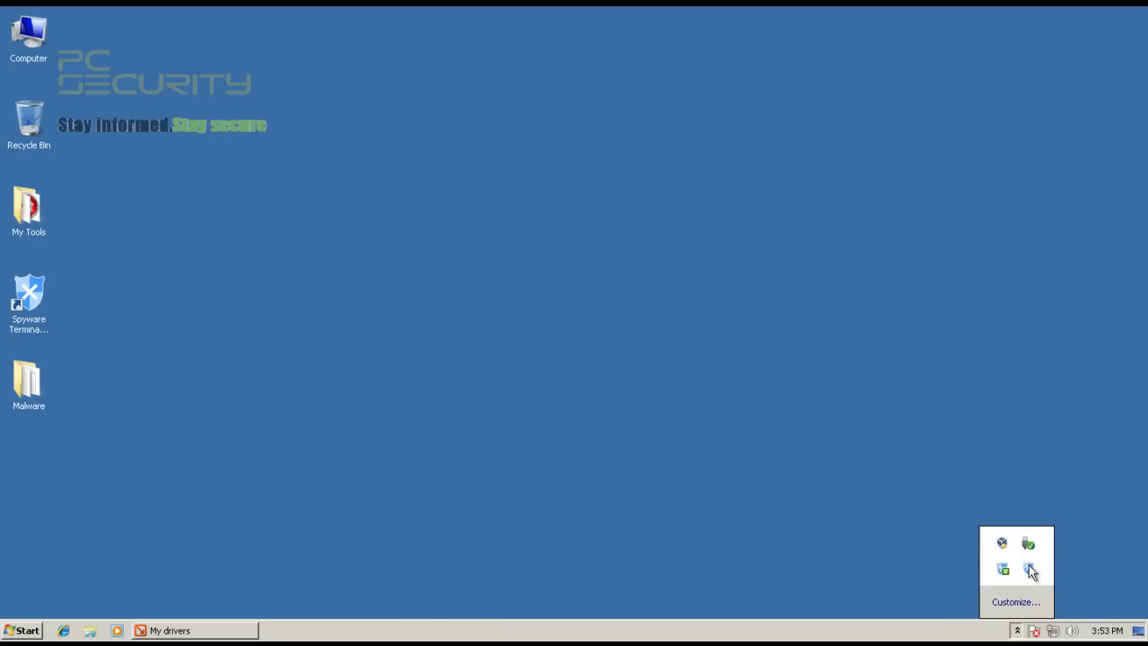
pyautogui.moveTo(1029, 565)
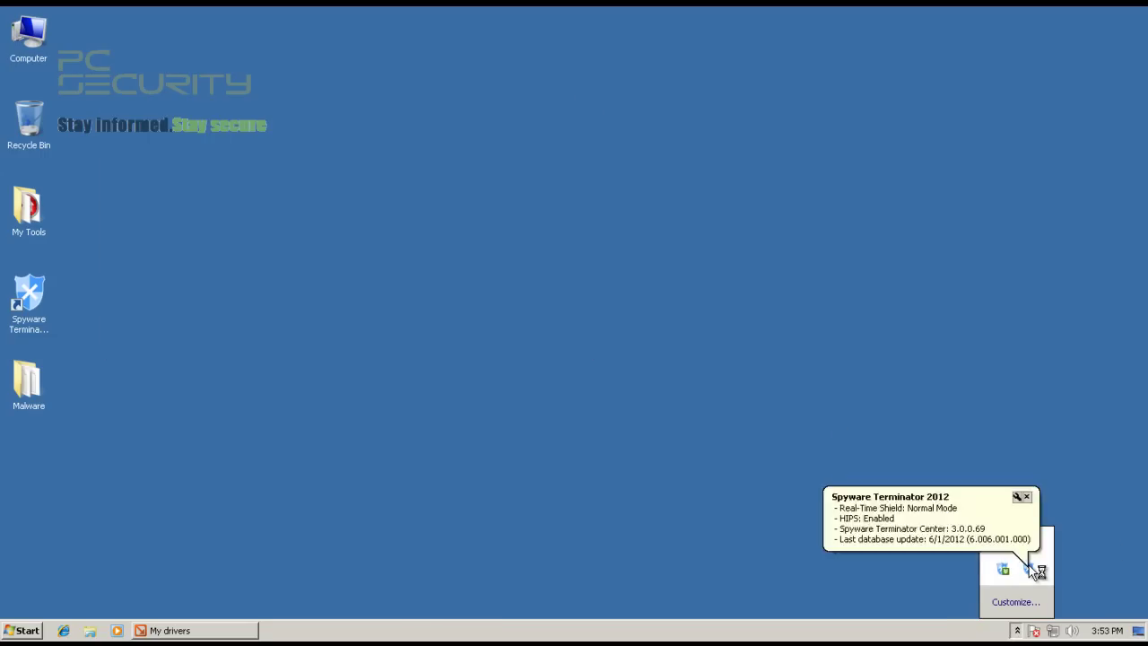
pyautogui.click(1023, 496)
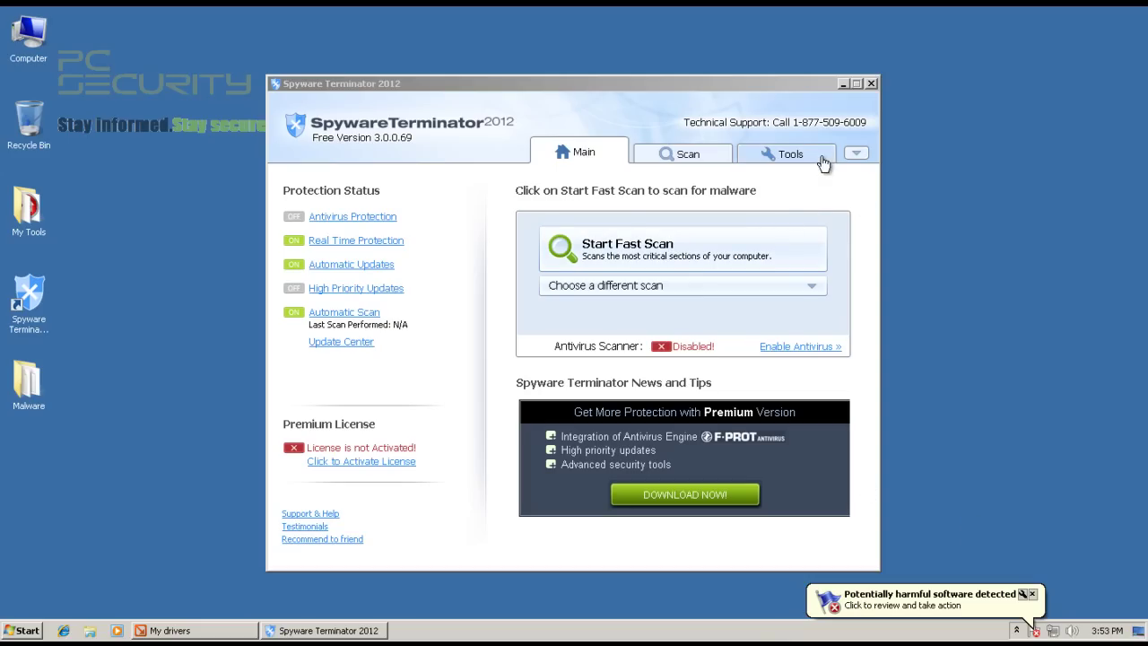
# Step: Close Spyware Terminator and force a Windows restart despite the open My Drivers installer
pyautogui.click(871, 83)
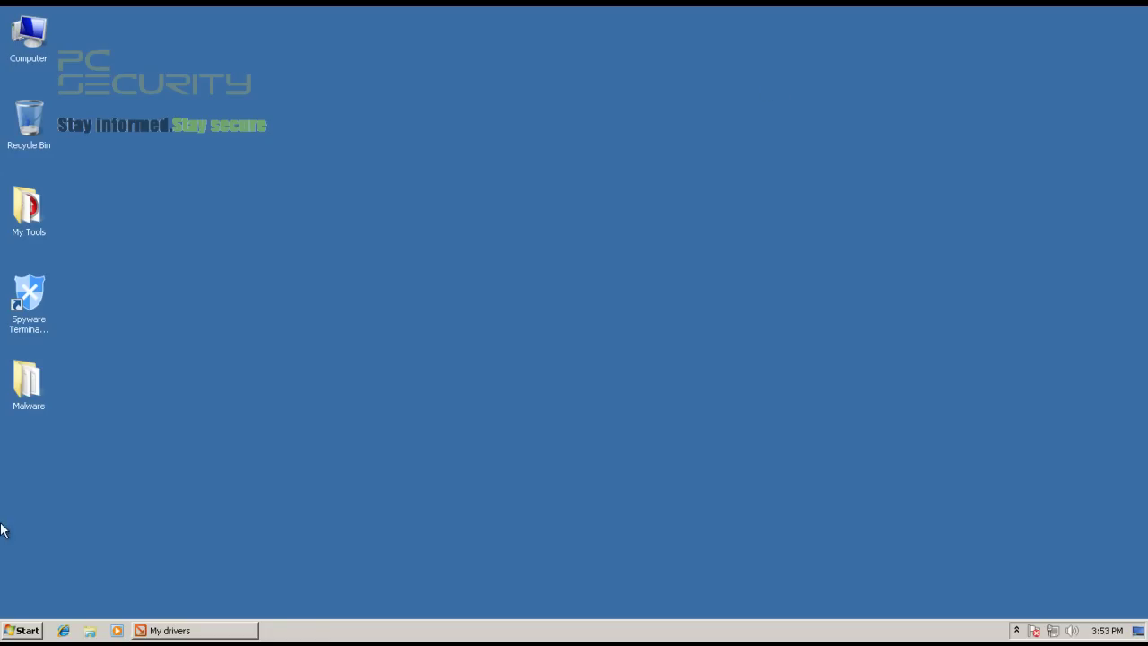
pyautogui.click(26, 630)
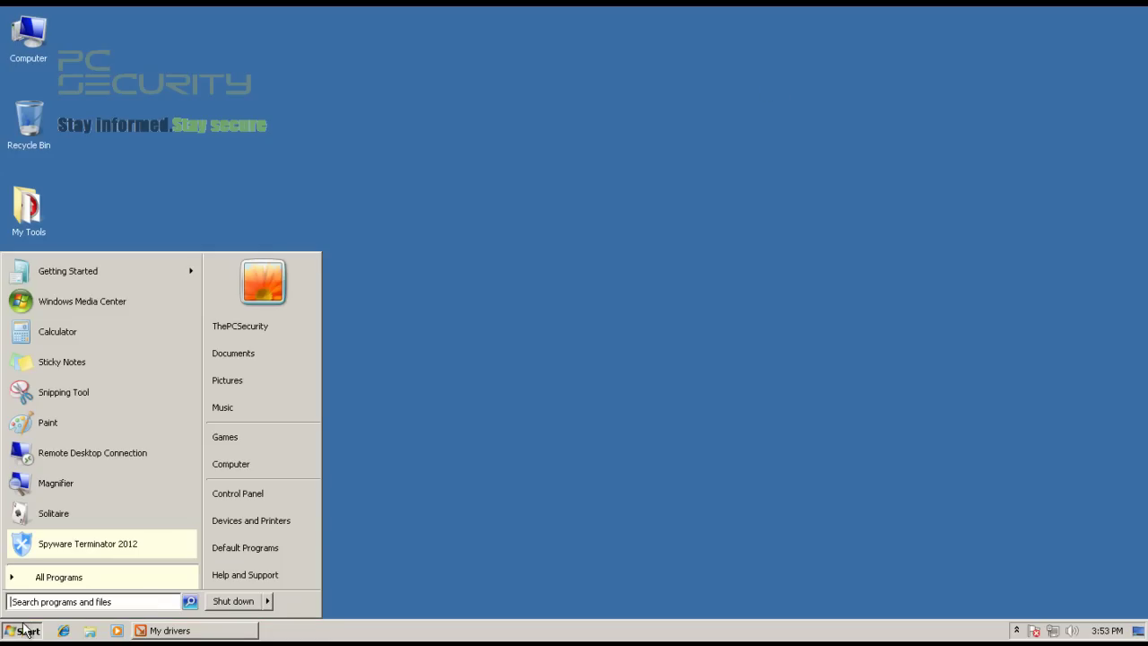
pyautogui.click(267, 601)
pyautogui.click(306, 580)
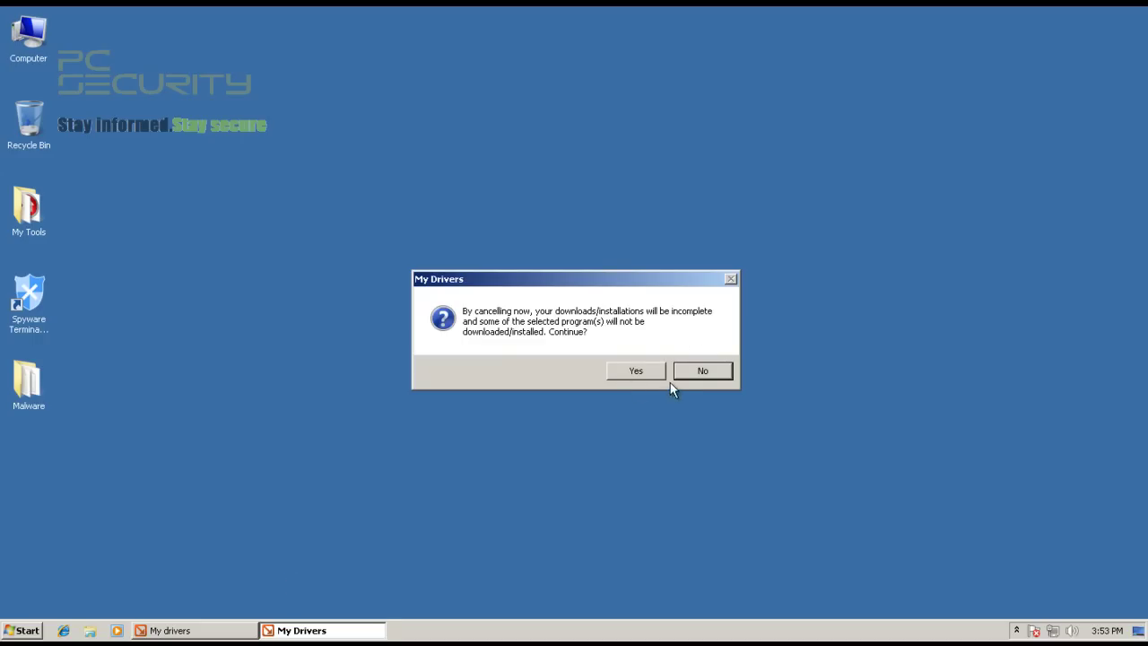
pyautogui.click(636, 373)
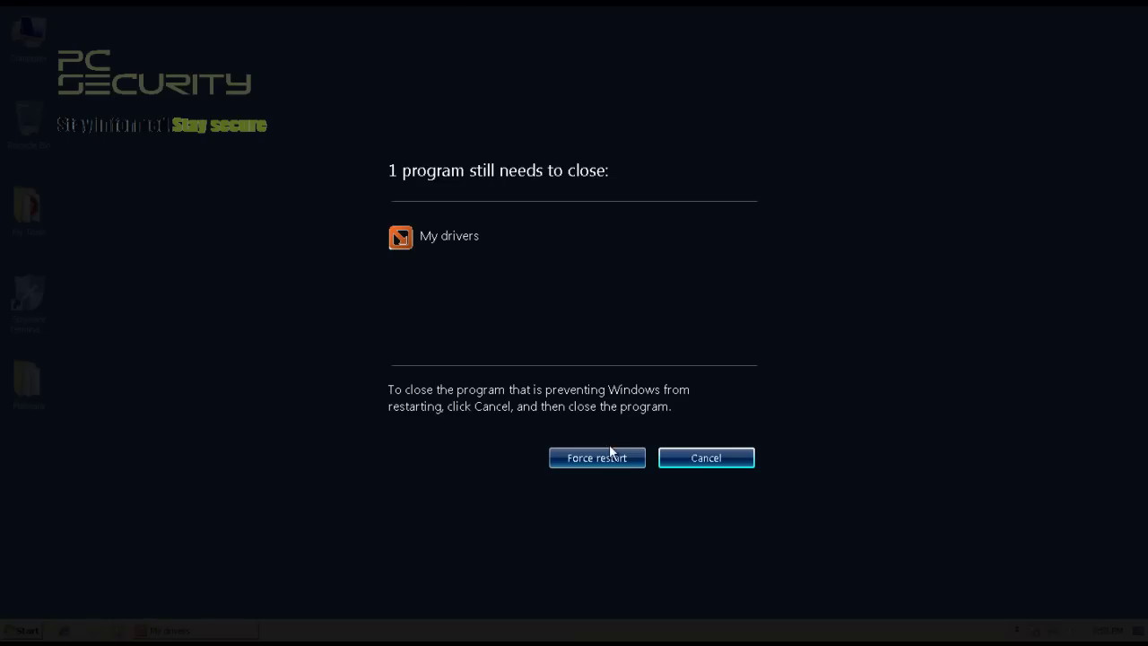
pyautogui.click(595, 456)
pyautogui.click(596, 457)
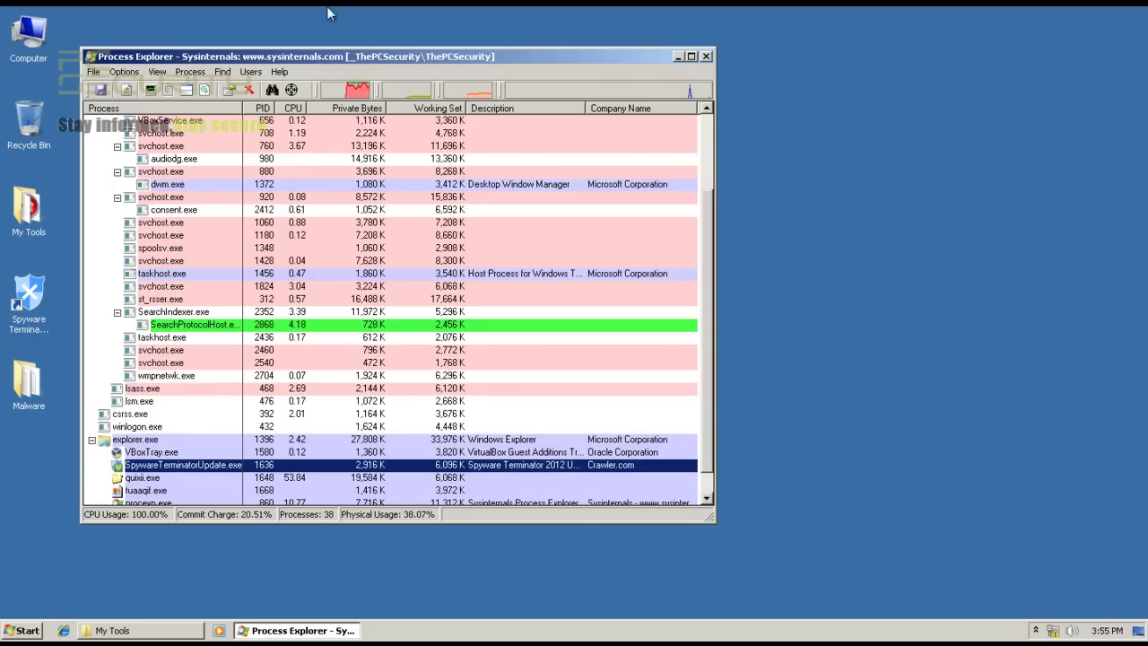
# Step: Maximize Process Explorer, inspect the tuaaqif.exe and st_rsser.exe processes, then close it
pyautogui.moveTo(329, 54)
pyautogui.mouseDown()
pyautogui.moveTo(354, 34)
pyautogui.moveTo(329, 55)
pyautogui.mouseUp()
pyautogui.doubleClick(329, 55)
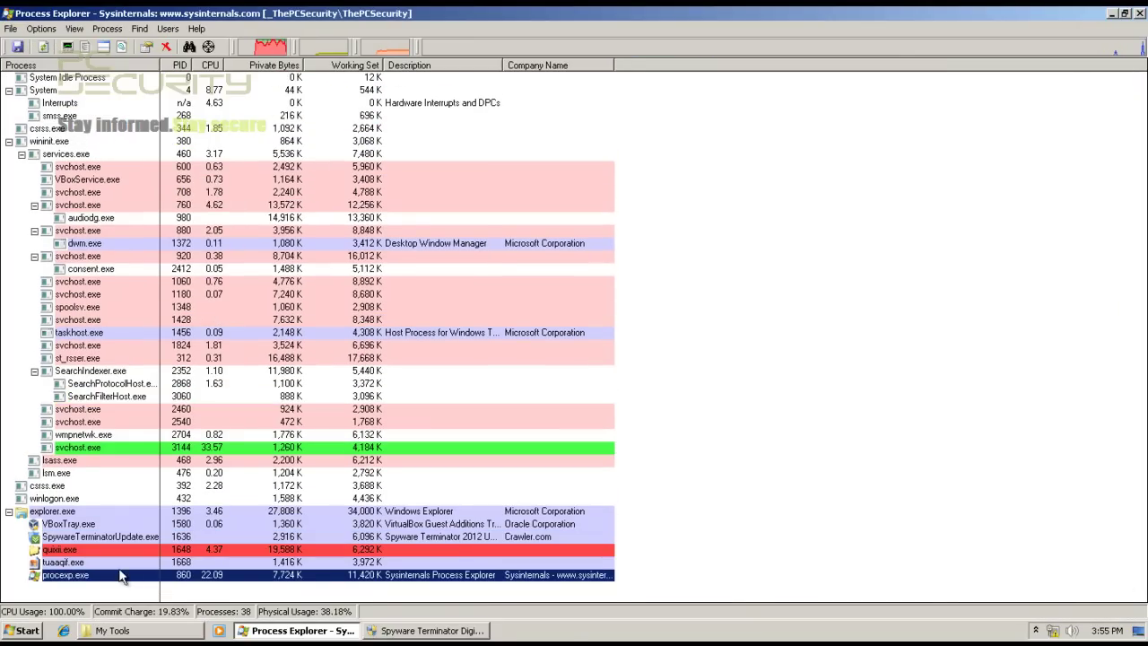
pyautogui.moveTo(125, 549)
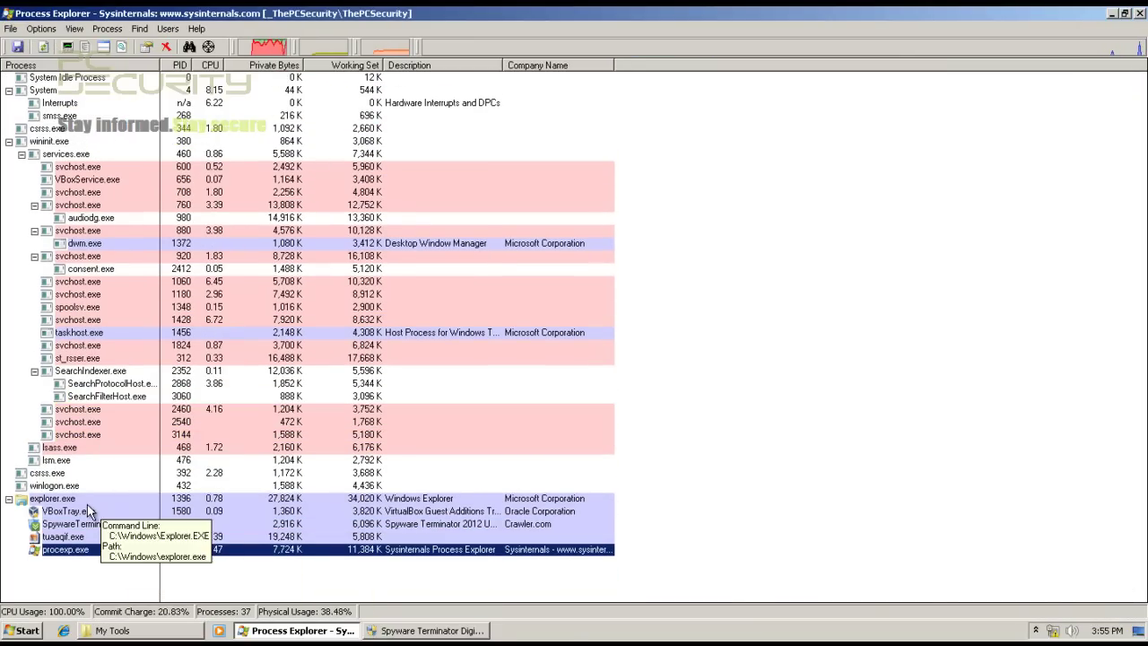
pyautogui.click(83, 538)
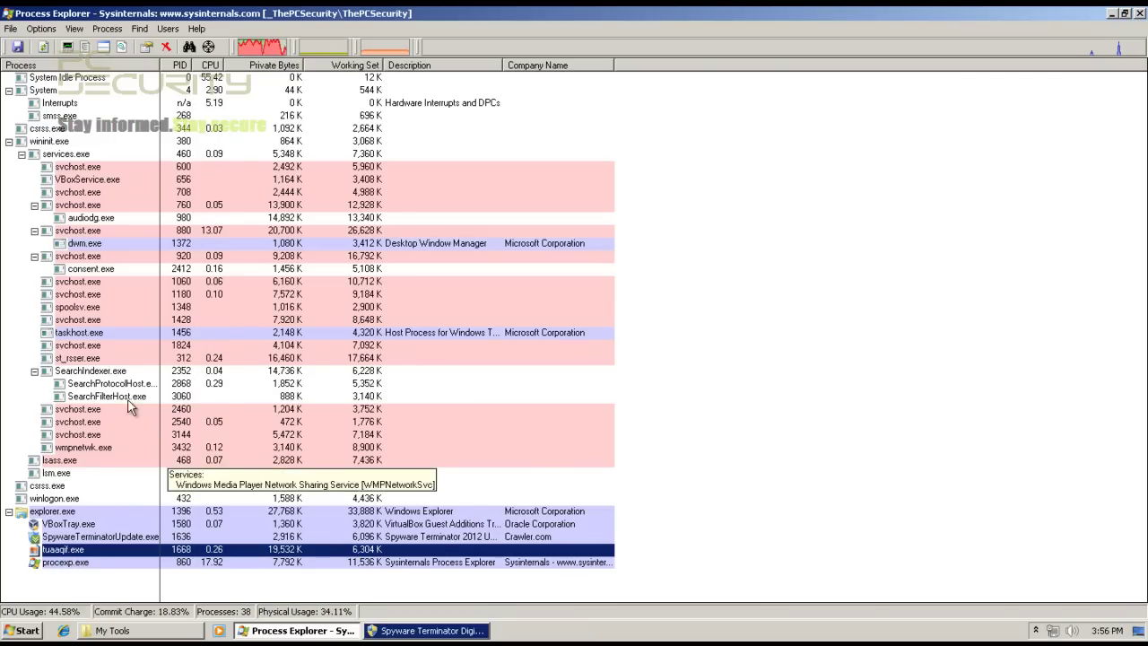
pyautogui.click(109, 358)
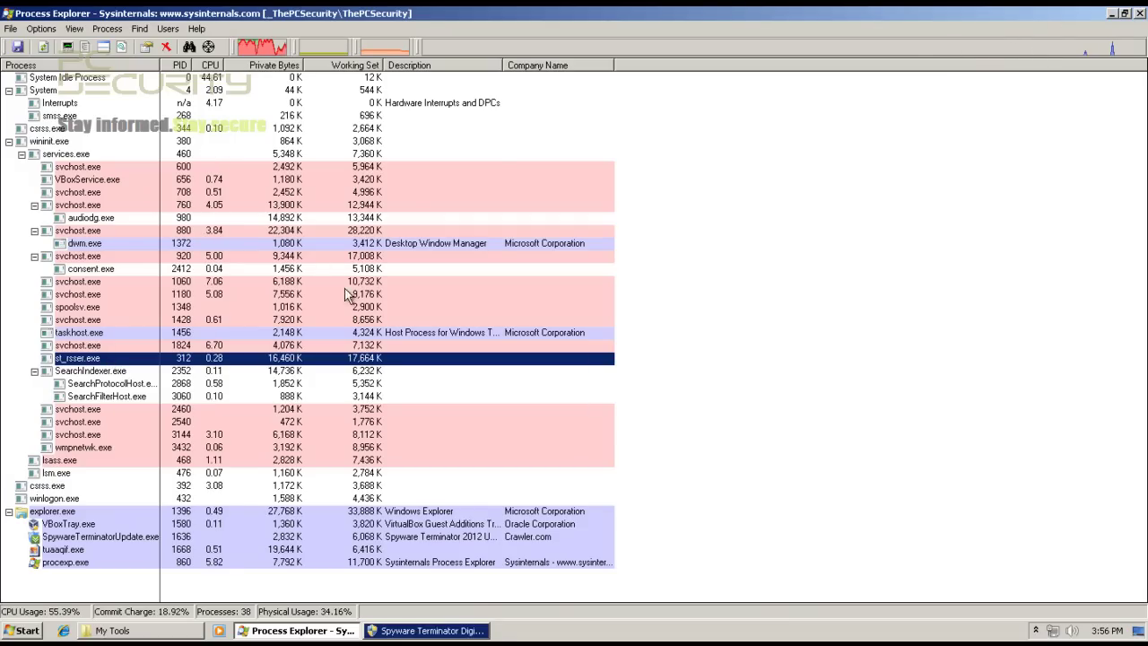
pyautogui.click(67, 551)
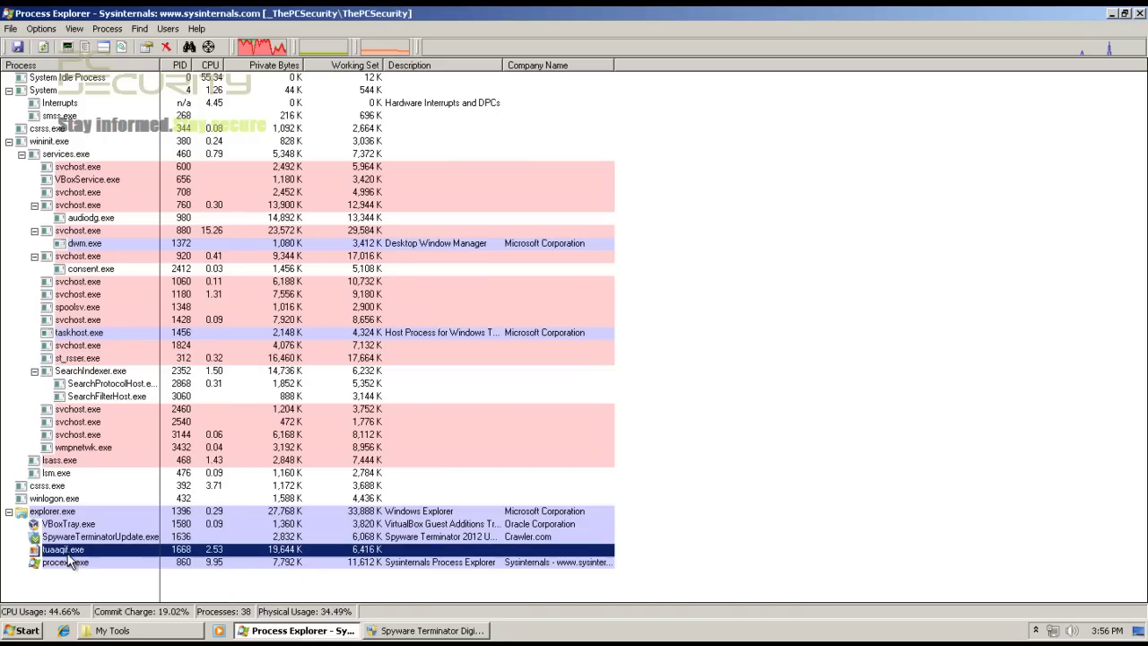
pyautogui.click(1137, 13)
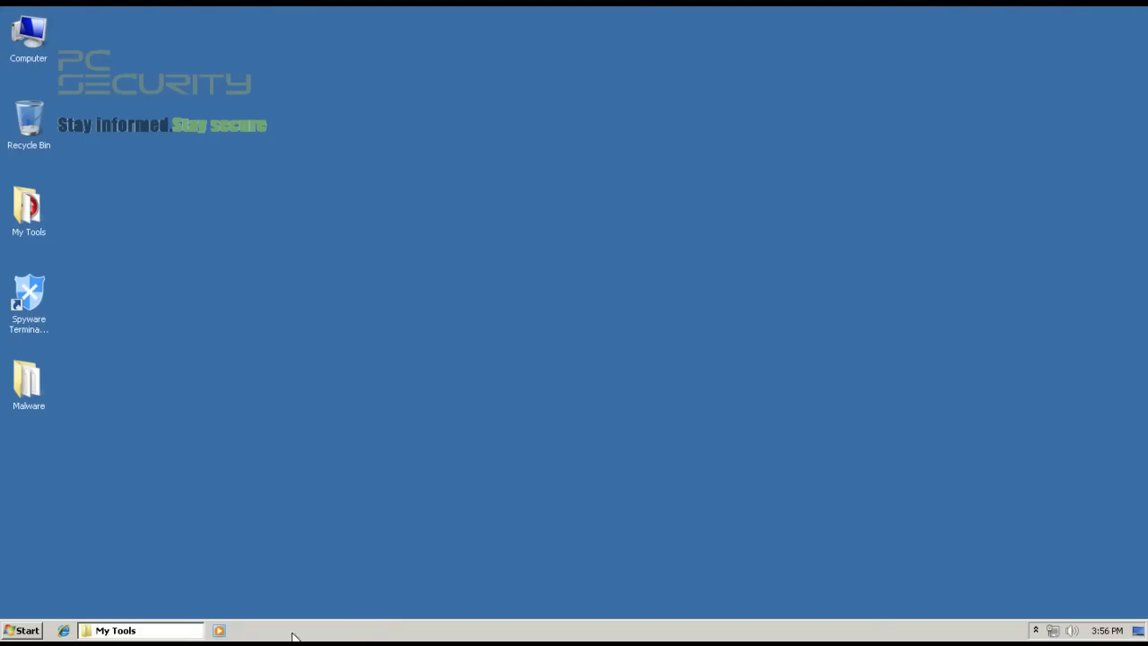
# Step: Refuse Spyware Terminator's elevation request, then run HousecallLauncher from My Tools with elevation
pyautogui.click(292, 631)
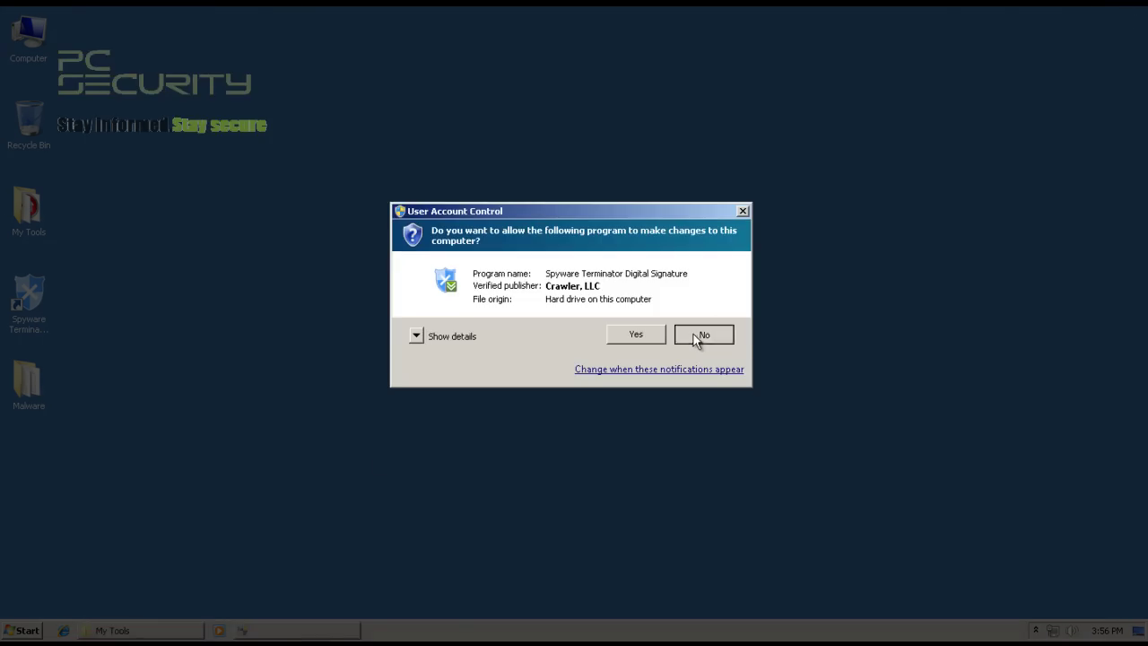
pyautogui.click(697, 334)
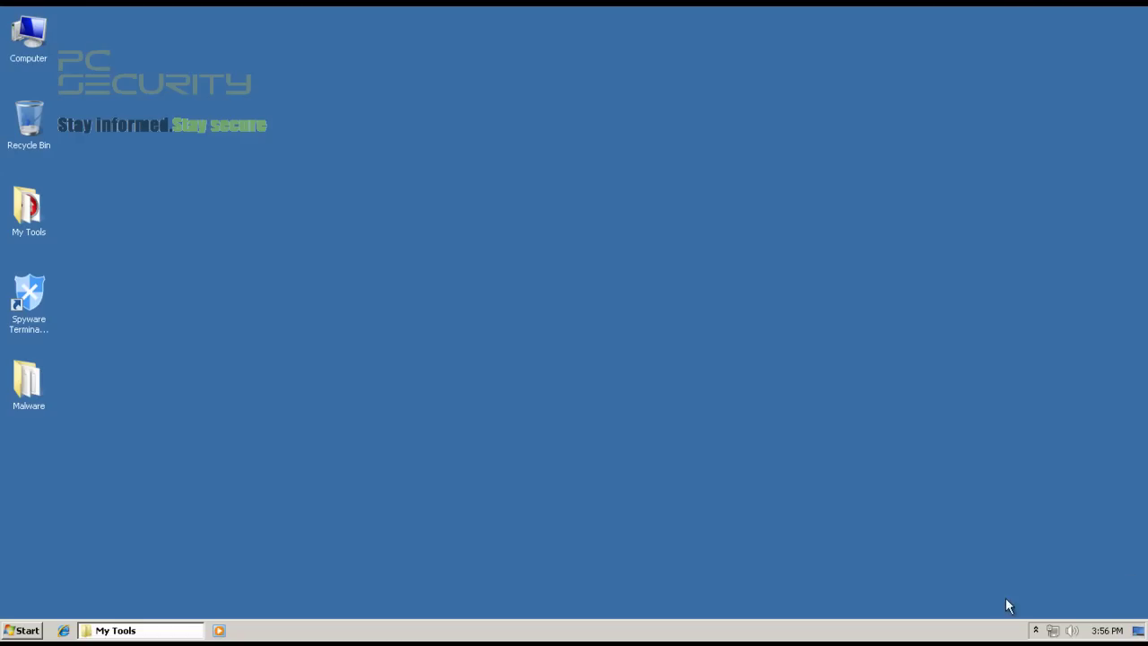
pyautogui.click(35, 219)
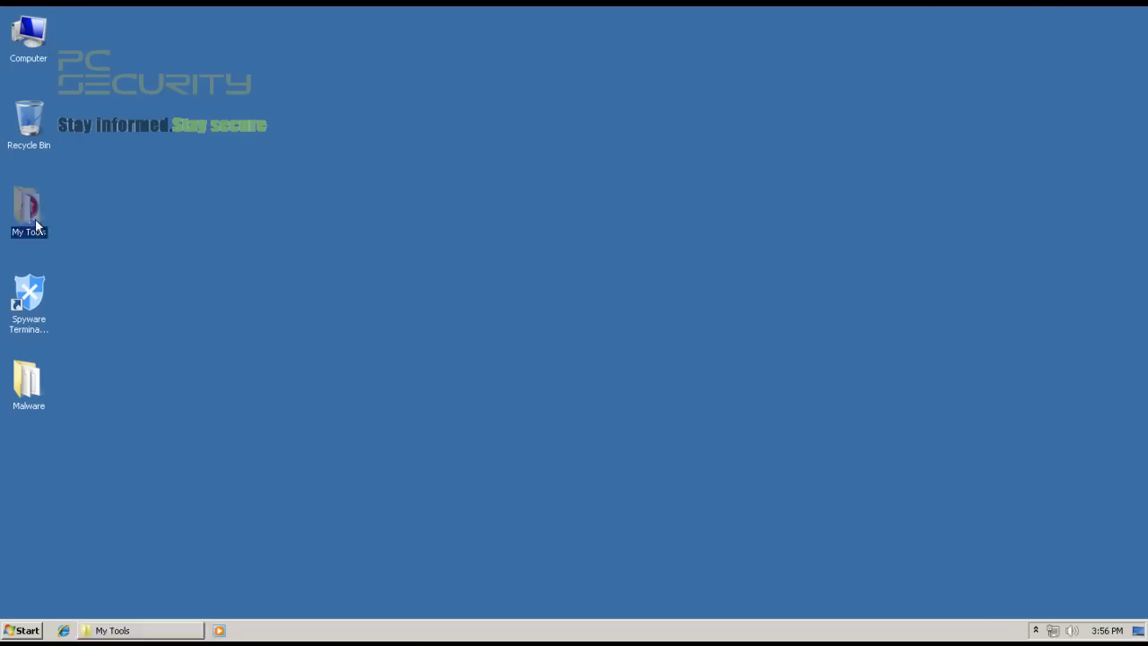
pyautogui.doubleClick(35, 218)
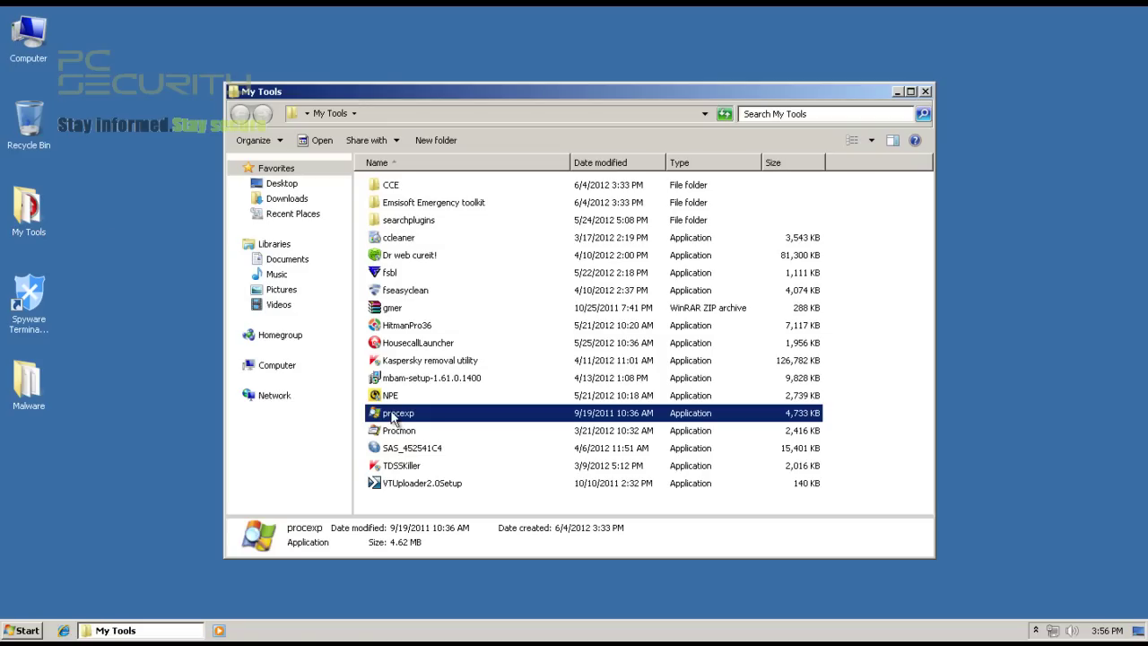
pyautogui.click(384, 350)
pyautogui.doubleClick(383, 350)
pyautogui.click(625, 358)
# Step: Close My Tools, then view HouseCall's Scan Type and Smart Feedback settings and cancel unchanged
pyautogui.click(925, 90)
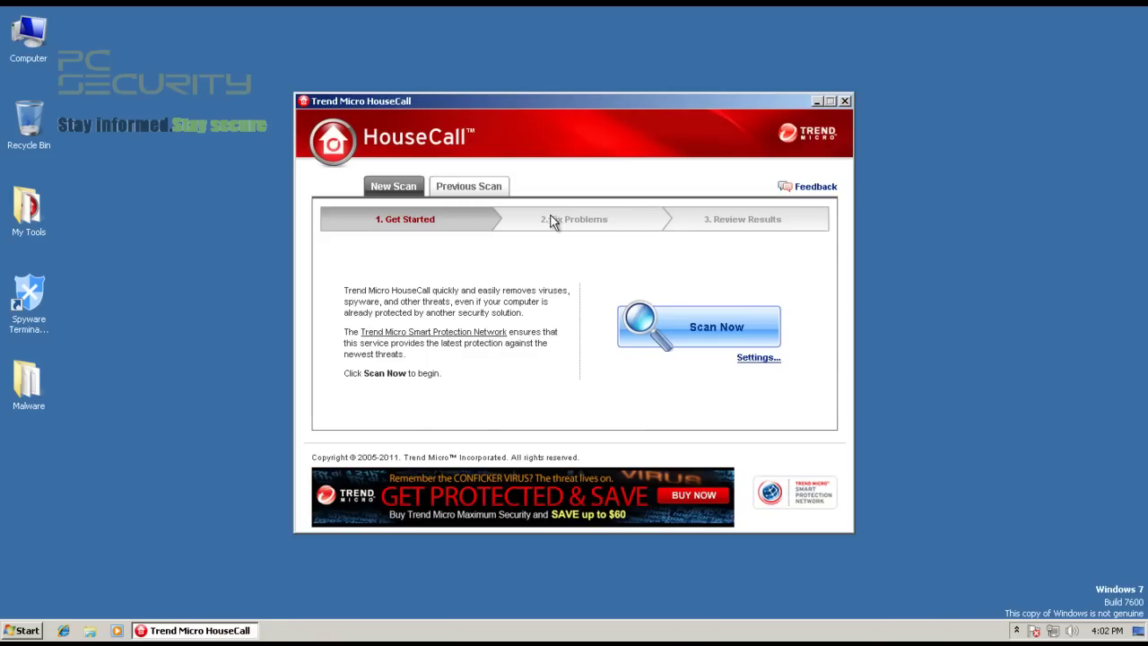
pyautogui.click(756, 358)
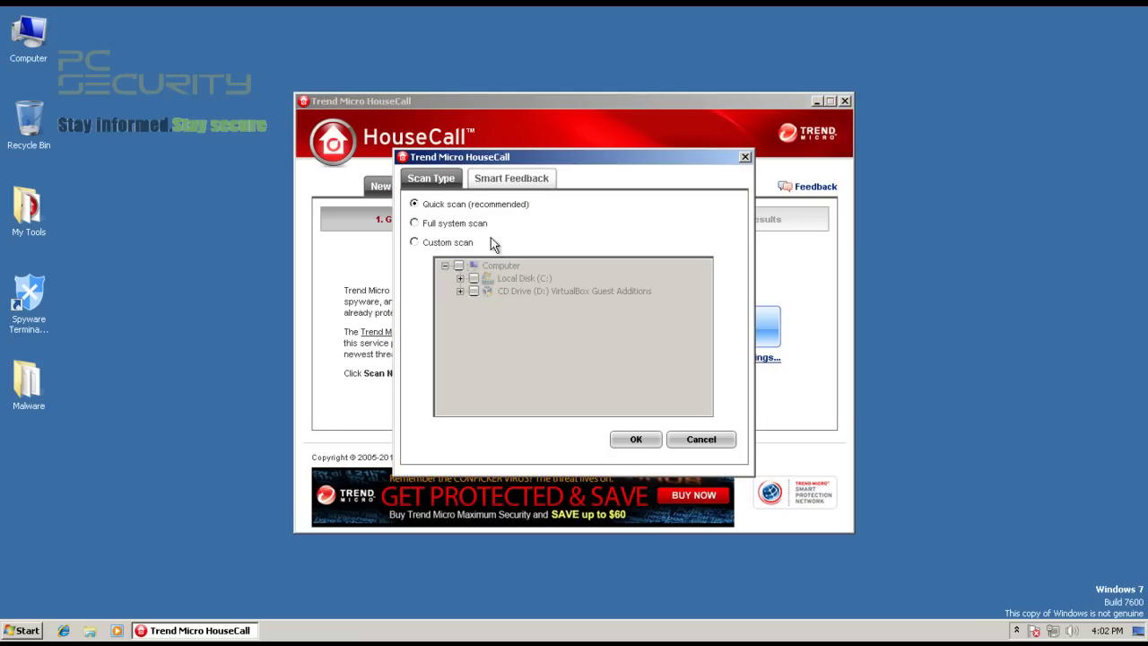
pyautogui.click(513, 179)
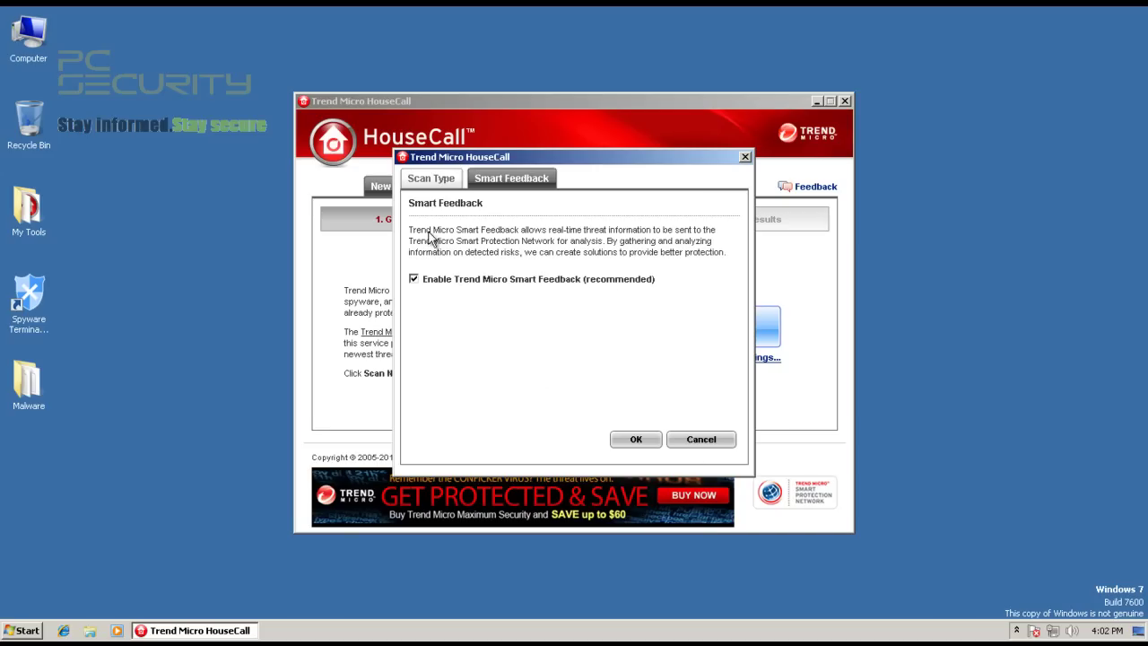
pyautogui.click(433, 182)
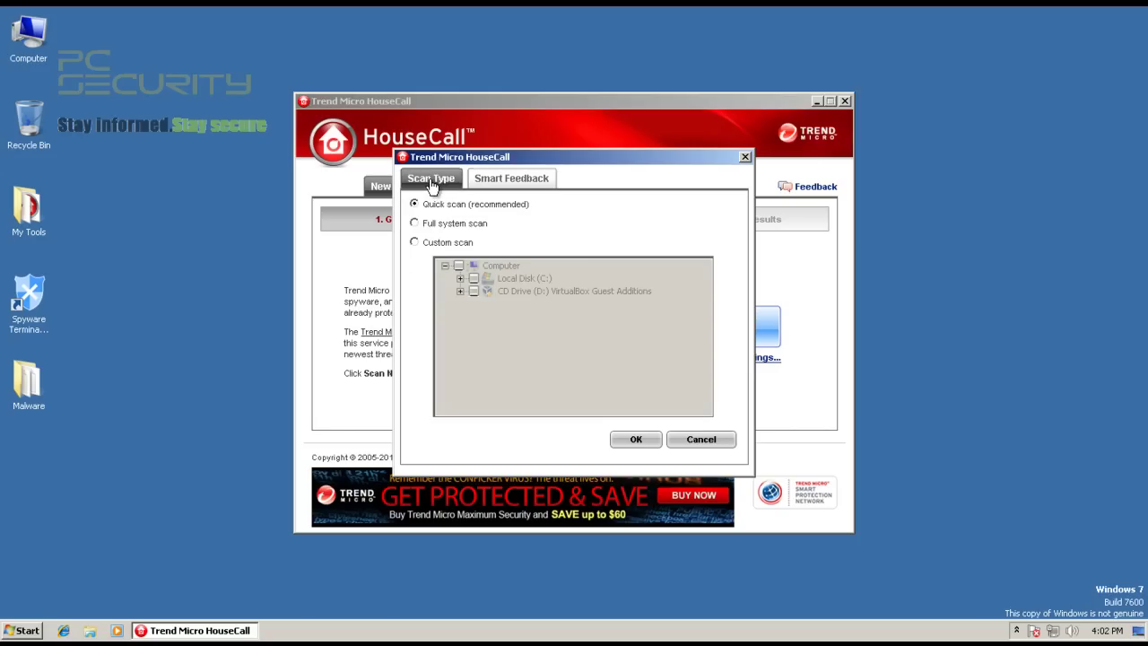
pyautogui.click(696, 440)
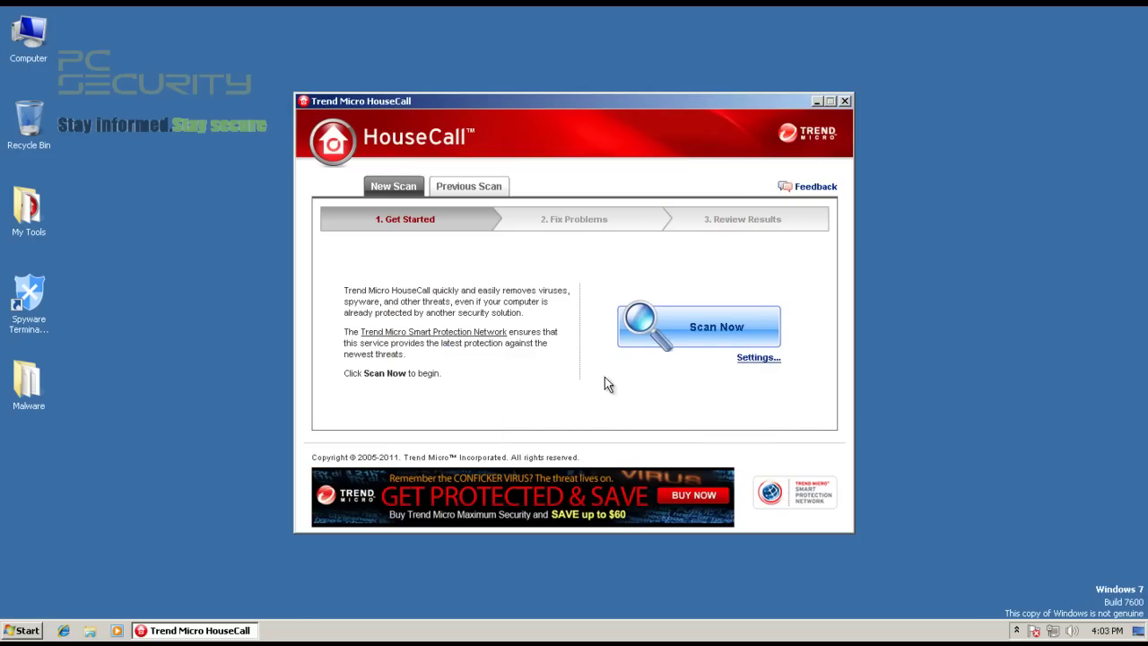
# Step: Scan the computer with HouseCall and keep Fix as the detected threat's action
pyautogui.click(660, 332)
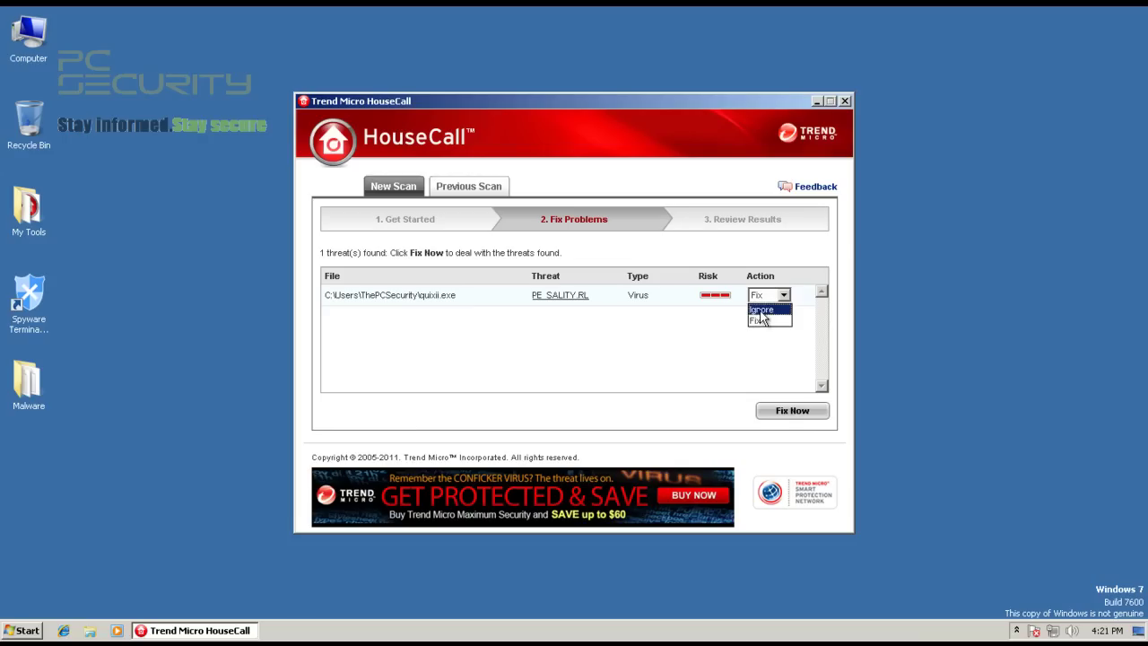
pyautogui.click(761, 309)
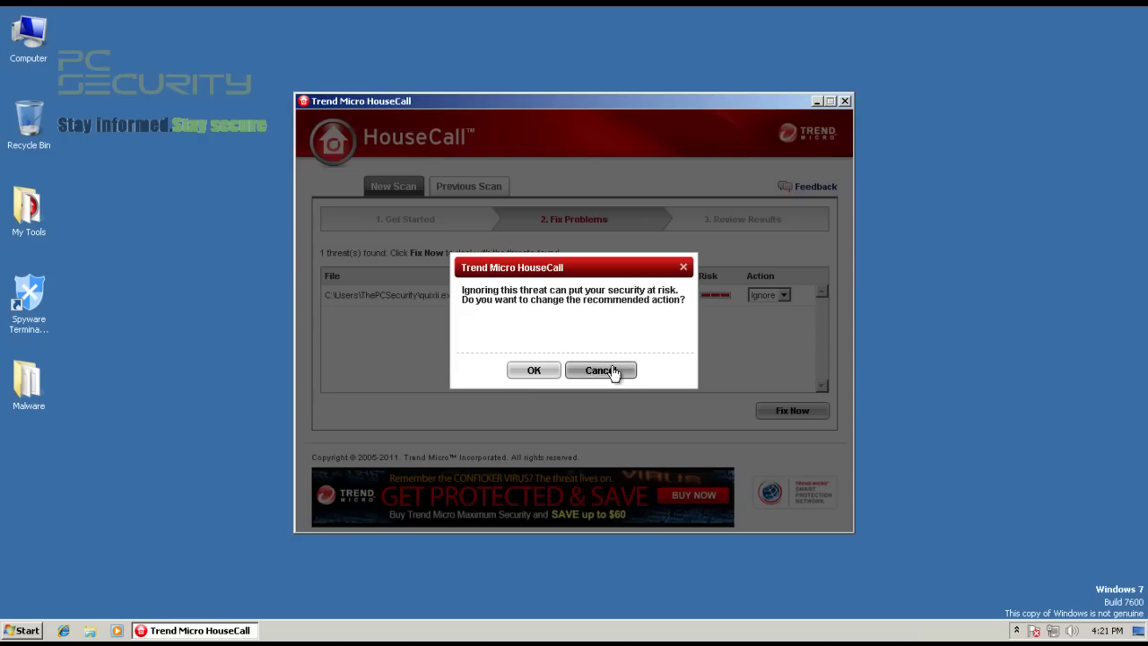
pyautogui.click(585, 373)
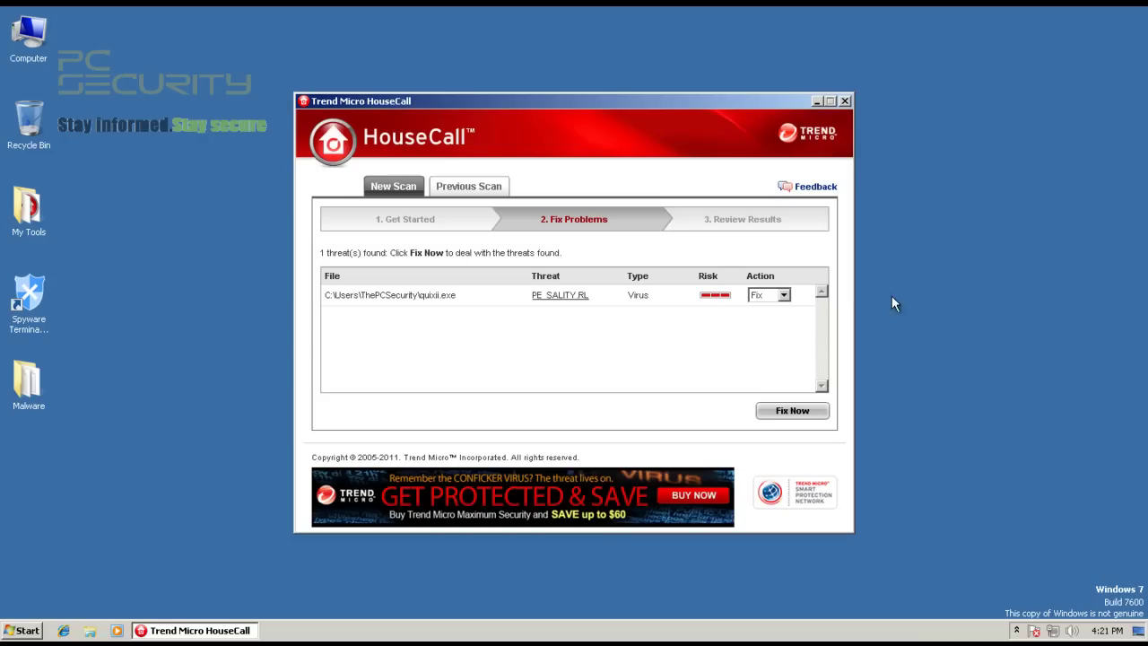
pyautogui.click(783, 295)
pyautogui.click(783, 295)
# Step: Fix PE_SALITY.RL in quixii.exe, confirm it under Previous Scan, and close HouseCall
pyautogui.click(782, 411)
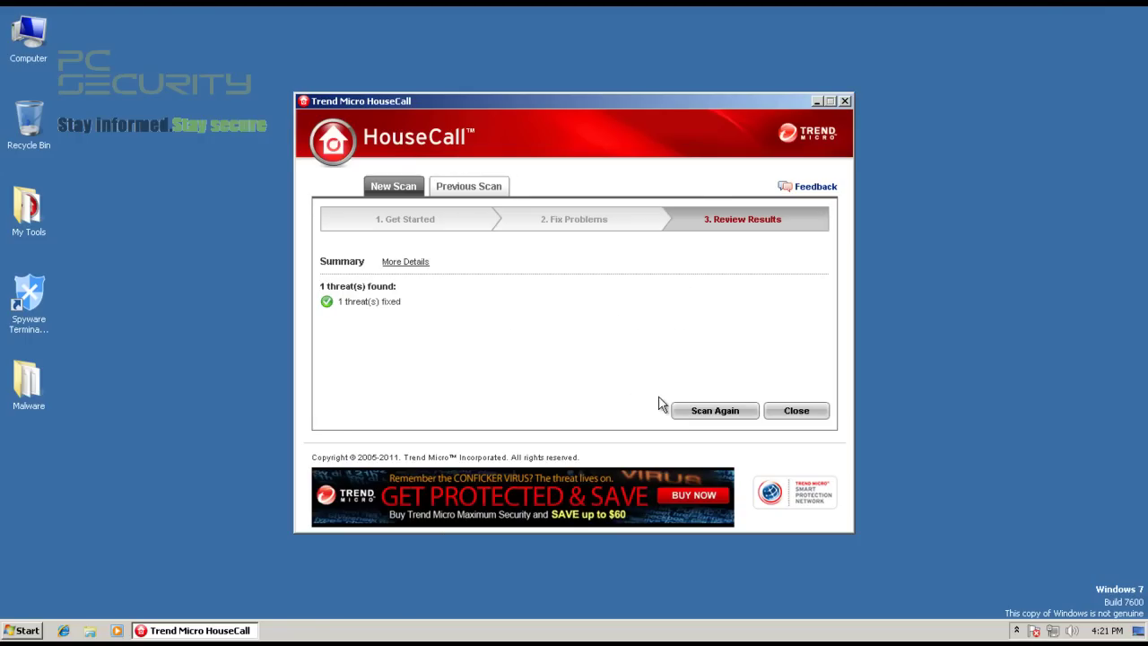
pyautogui.click(451, 189)
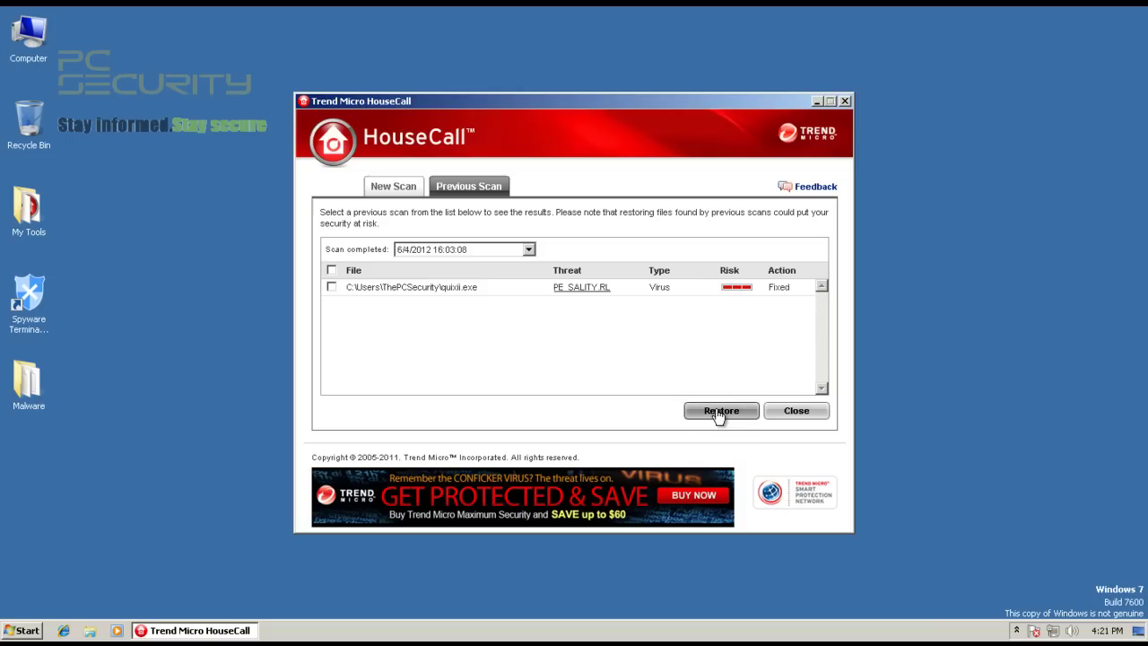
pyautogui.click(793, 411)
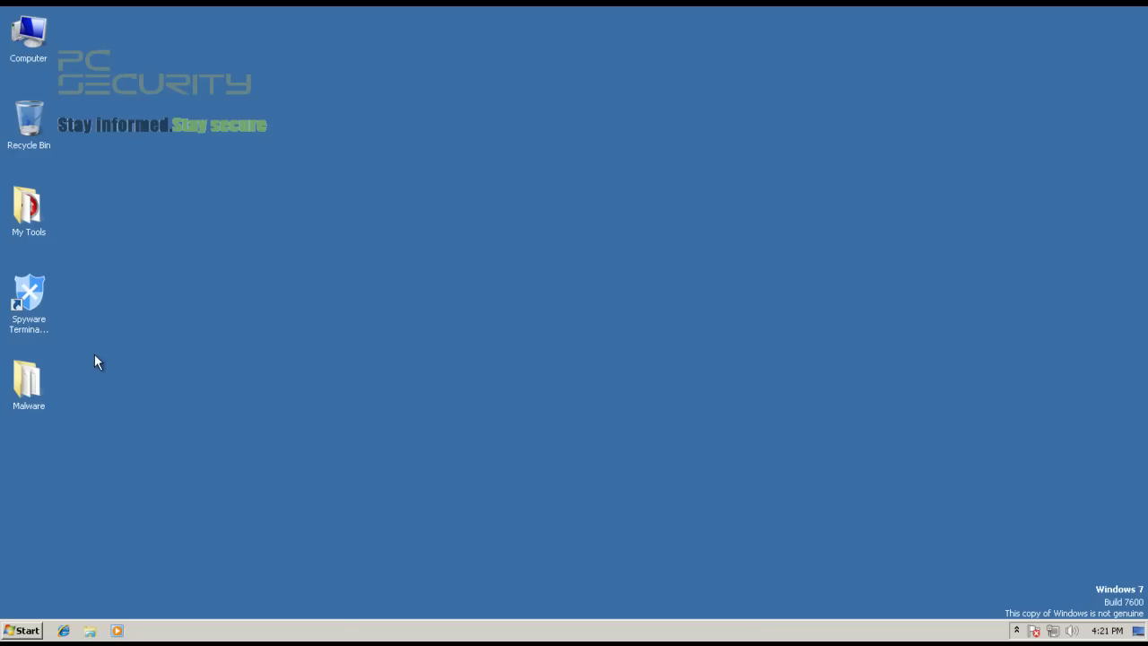
# Step: Open the Malware folder and scroll through its 175 files
pyautogui.click(20, 400)
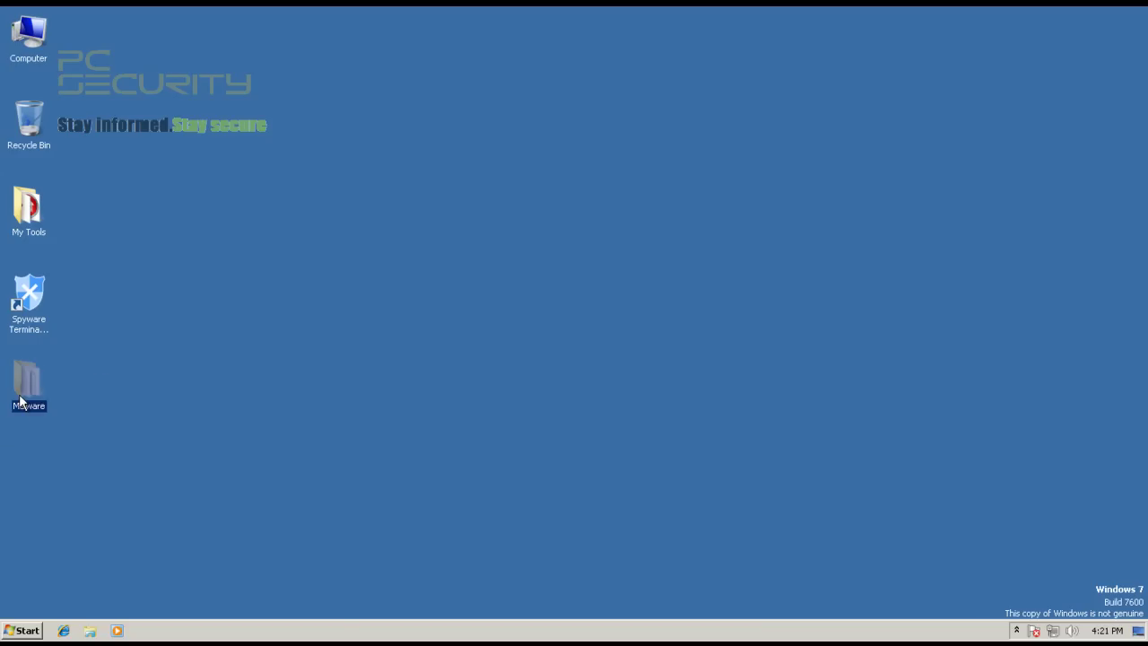
pyautogui.doubleClick(19, 400)
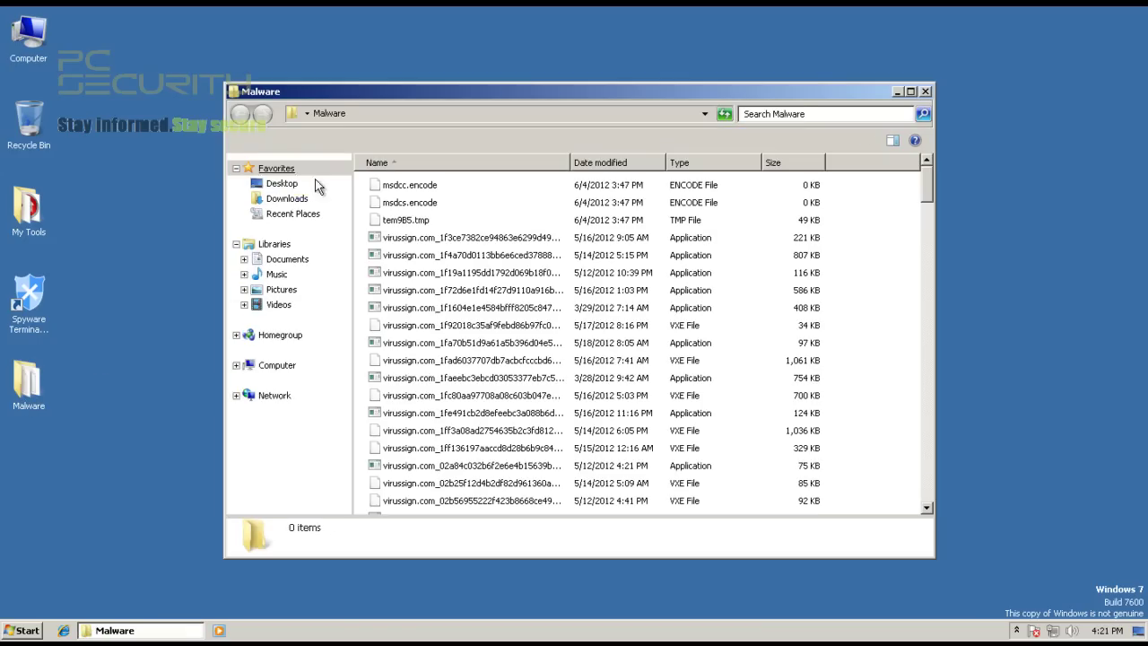
pyautogui.scroll(-5, 511, 214)
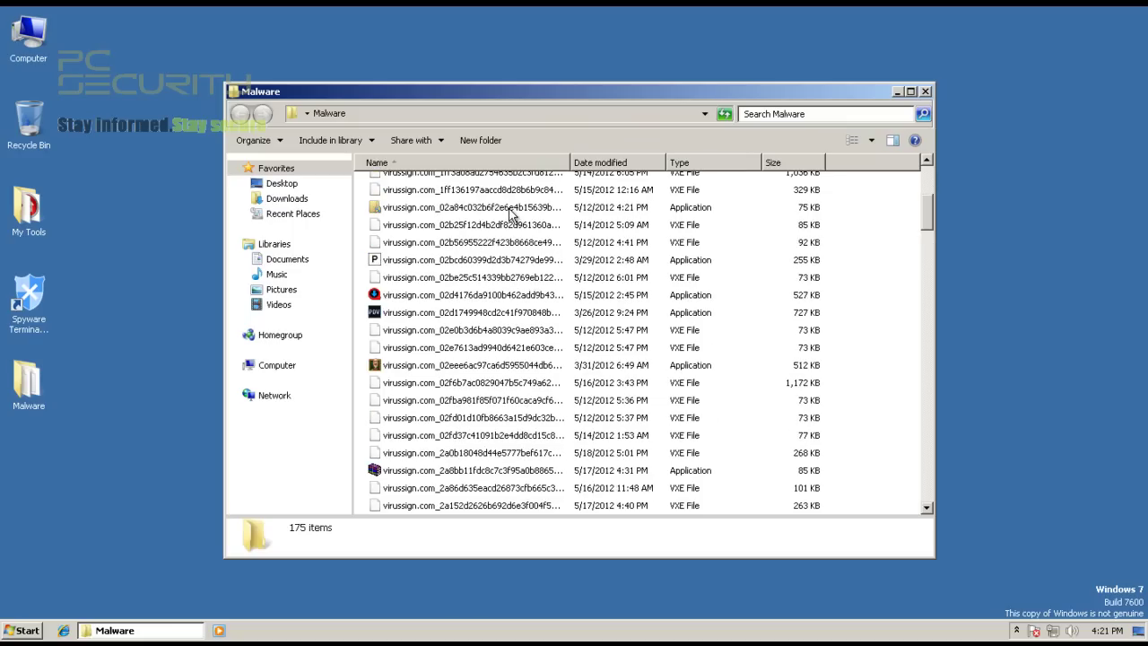
pyautogui.scroll(-6, 512, 213)
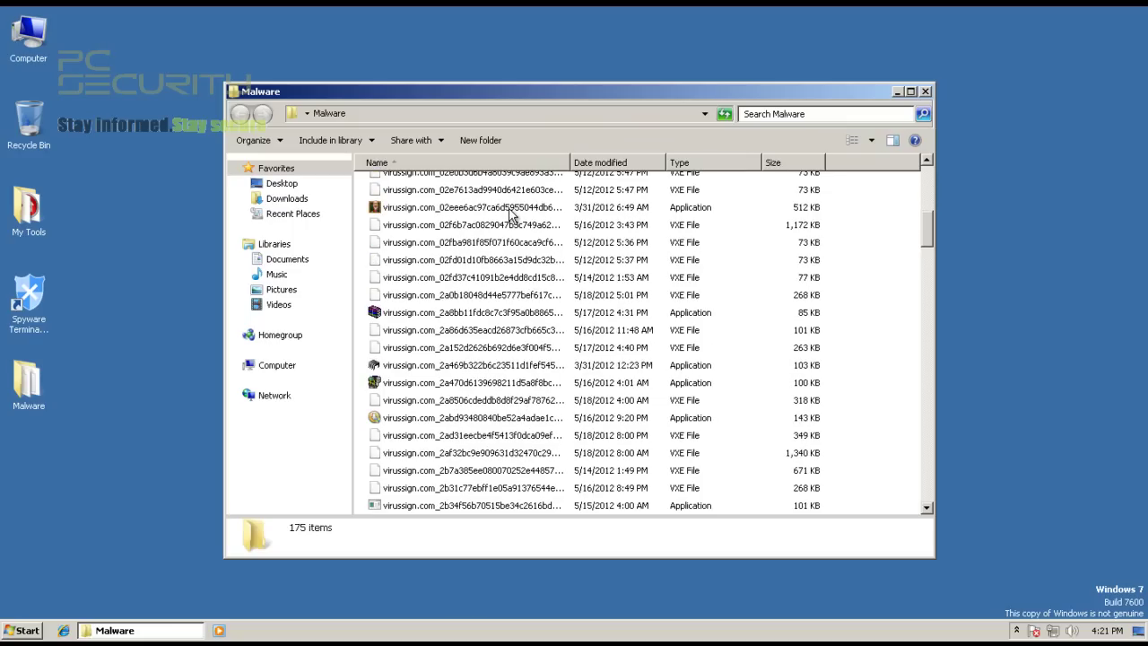
# Step: Close the Malware folder window and delete the folder, confirming the prompt
pyautogui.click(925, 90)
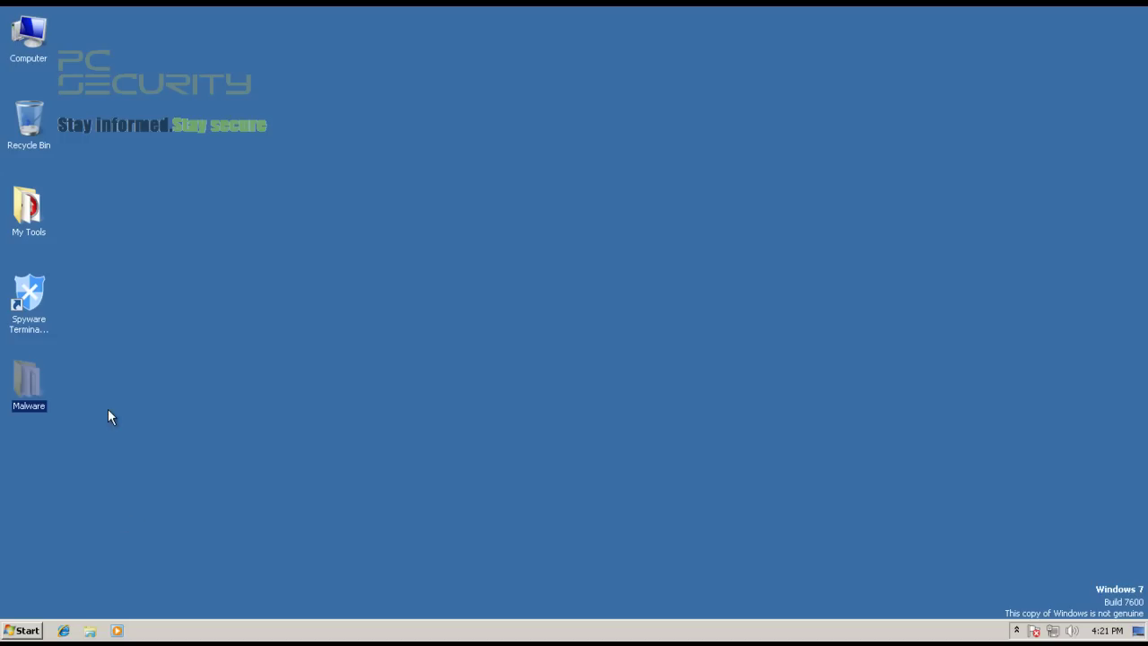
pyautogui.press('Delete')
pyautogui.press('Return')
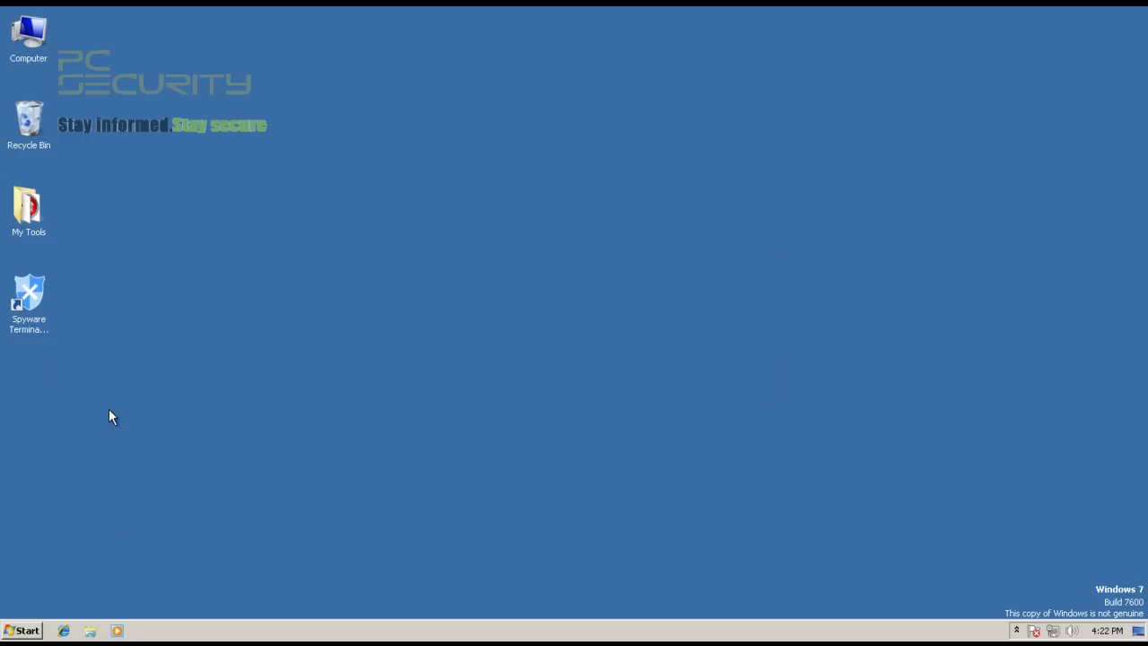
# Step: Run HitmanPro36 from My Tools with administrator approval, then close the folder window
pyautogui.click(27, 225)
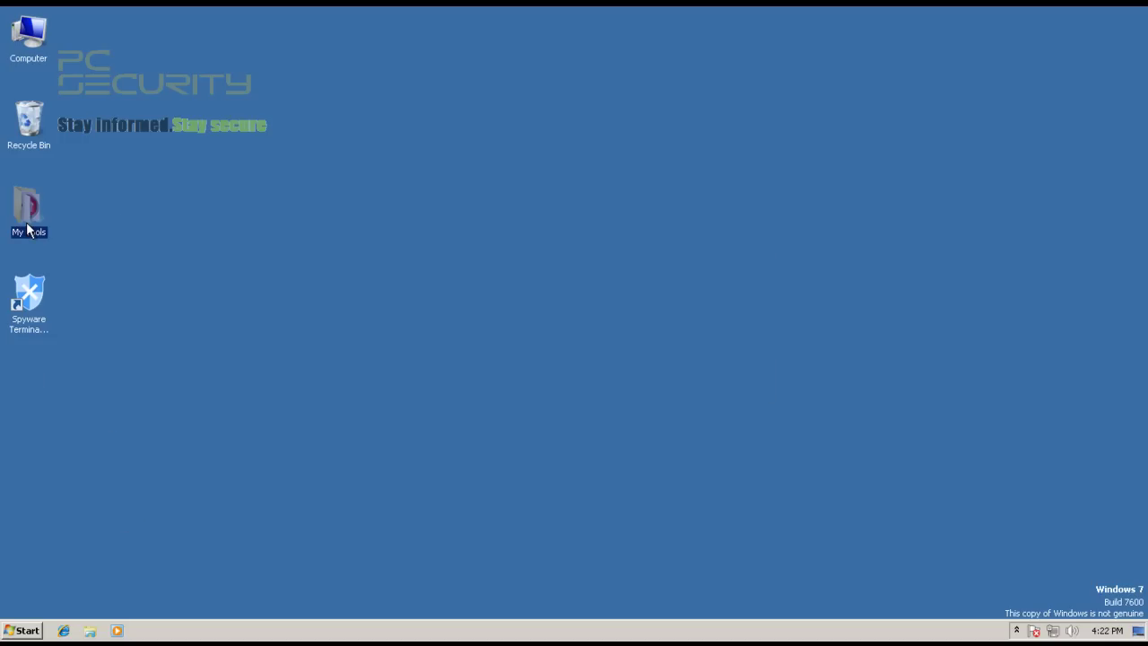
pyautogui.doubleClick(27, 225)
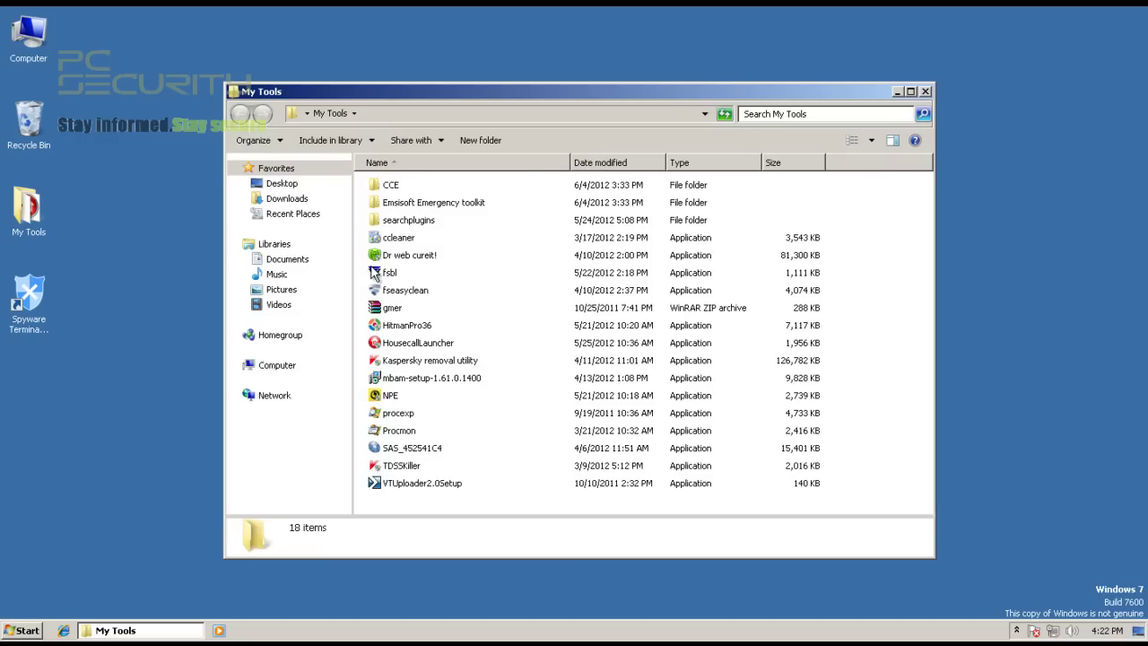
pyautogui.click(383, 330)
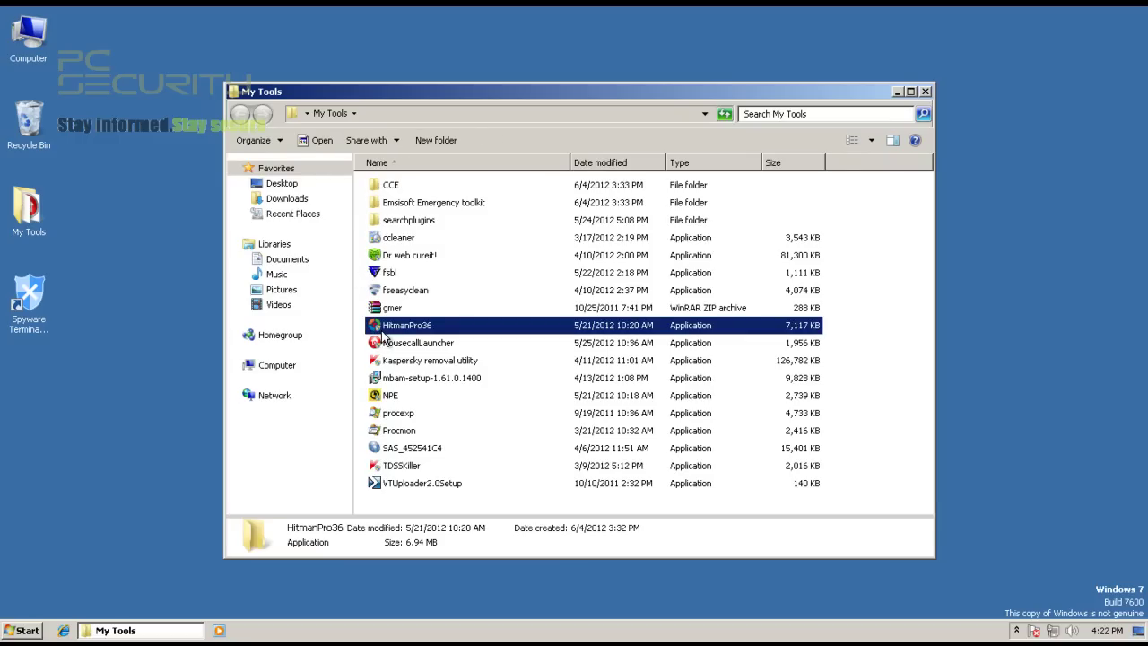
pyautogui.doubleClick(387, 334)
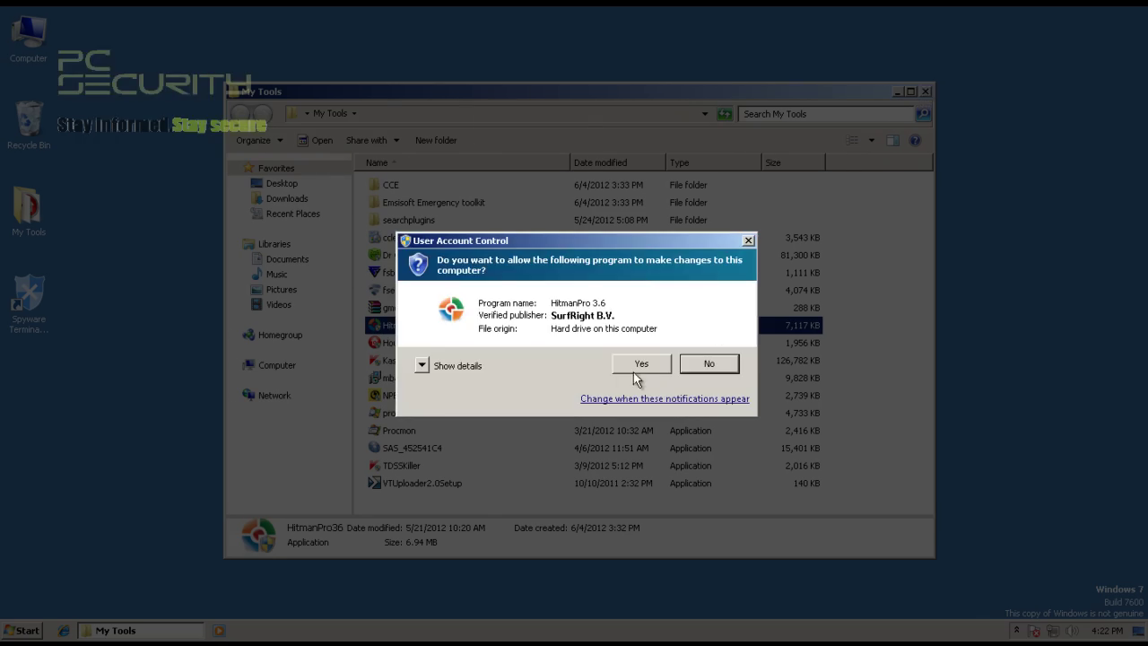
pyautogui.click(634, 370)
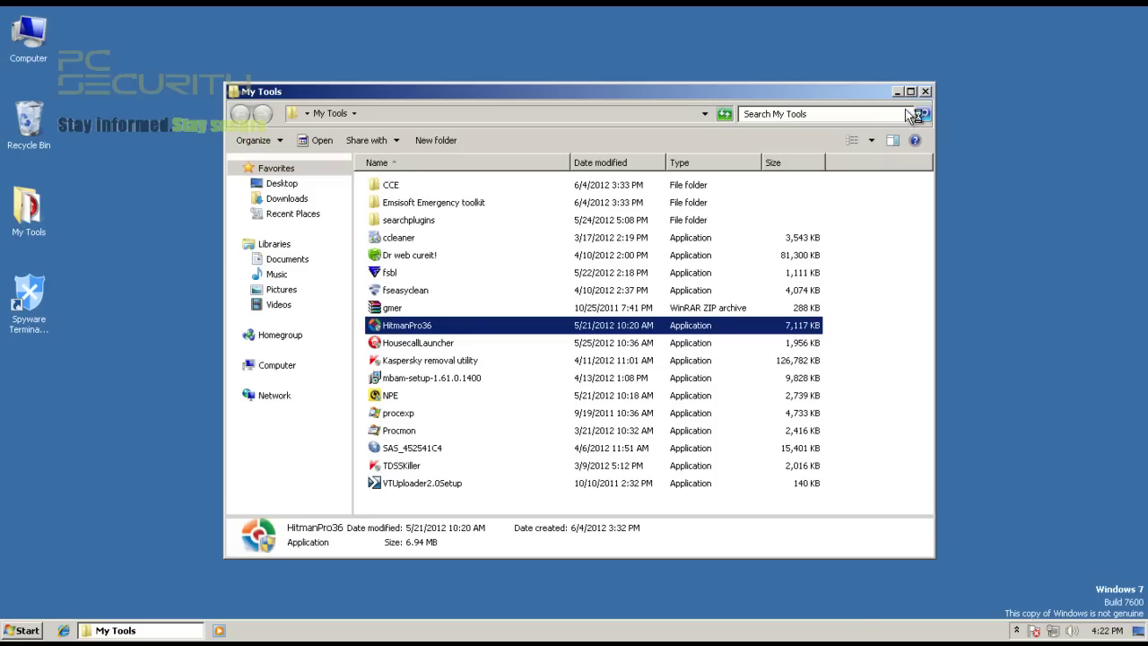
pyautogui.click(925, 92)
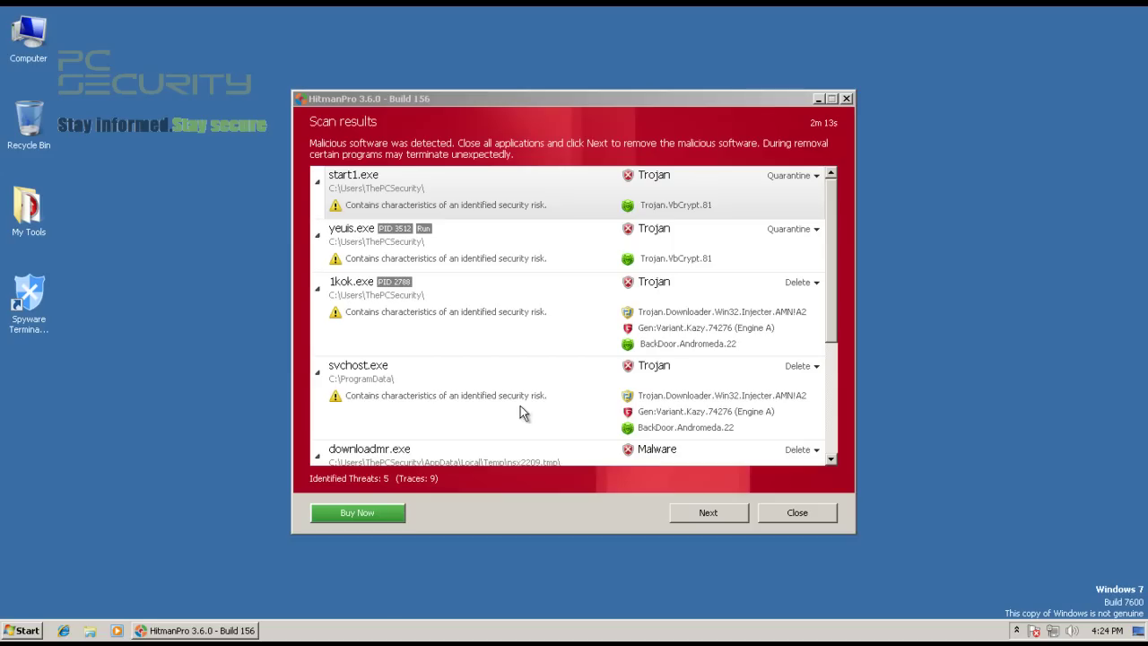
# Step: Inspect the HitmanPro detections start1.exe, 1kok.exe, downloadmr.exe, svchost.exe and yeuis.exe
pyautogui.click(477, 118)
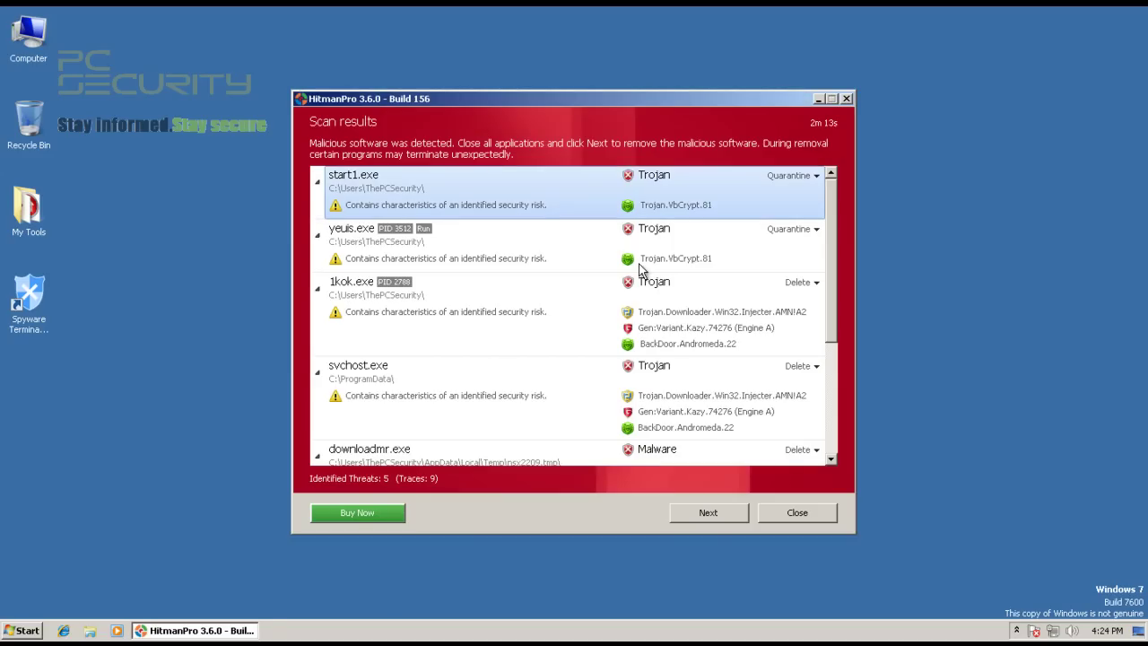
pyautogui.scroll(-2, 644, 274)
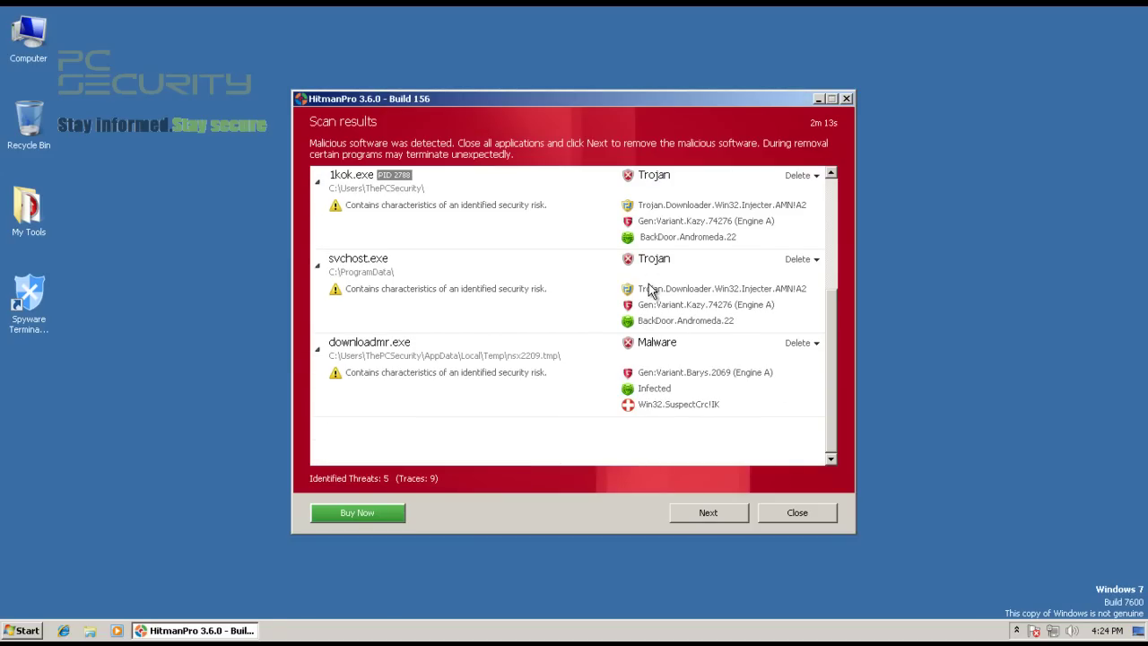
pyautogui.scroll(2, 632, 304)
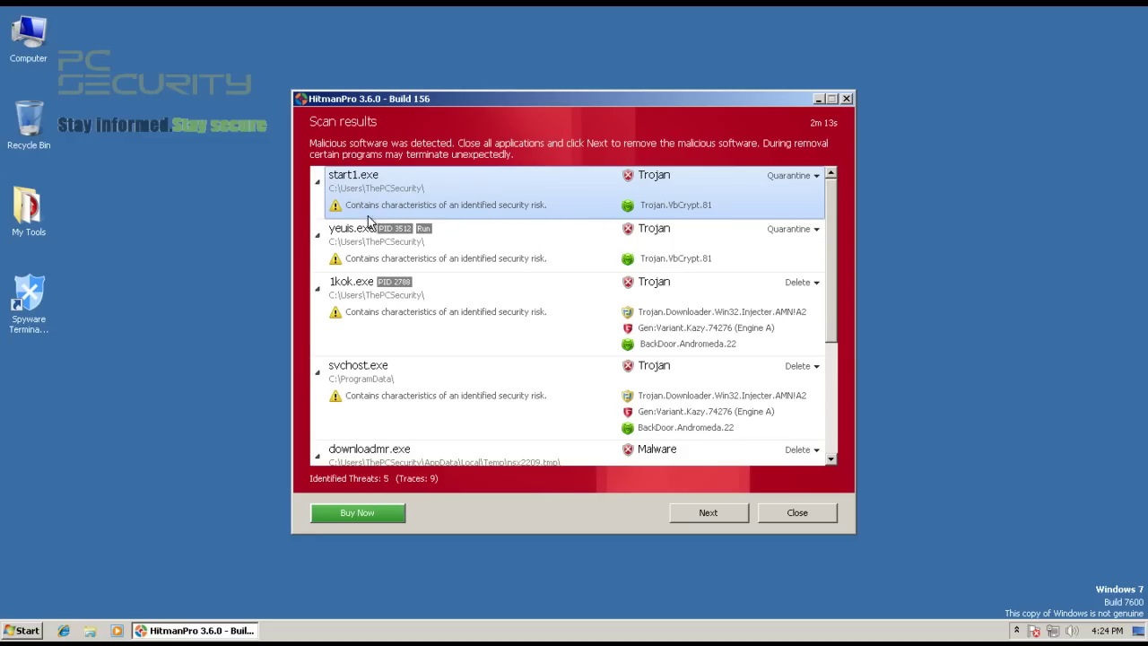
pyautogui.click(520, 303)
pyautogui.scroll(-2, 506, 364)
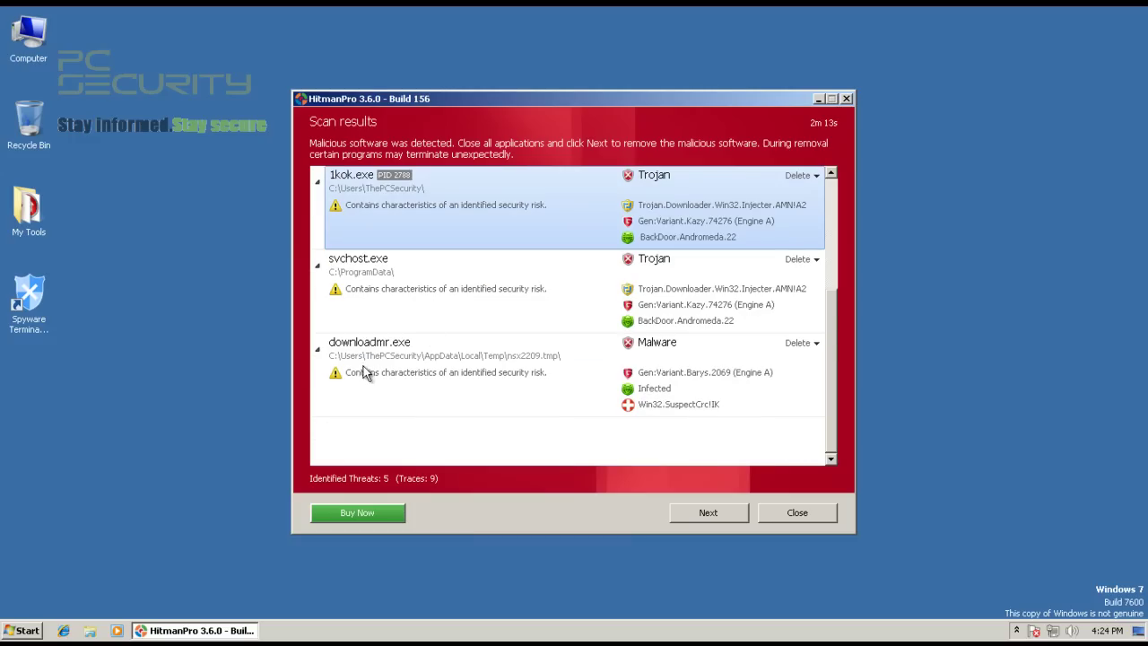
pyautogui.click(524, 375)
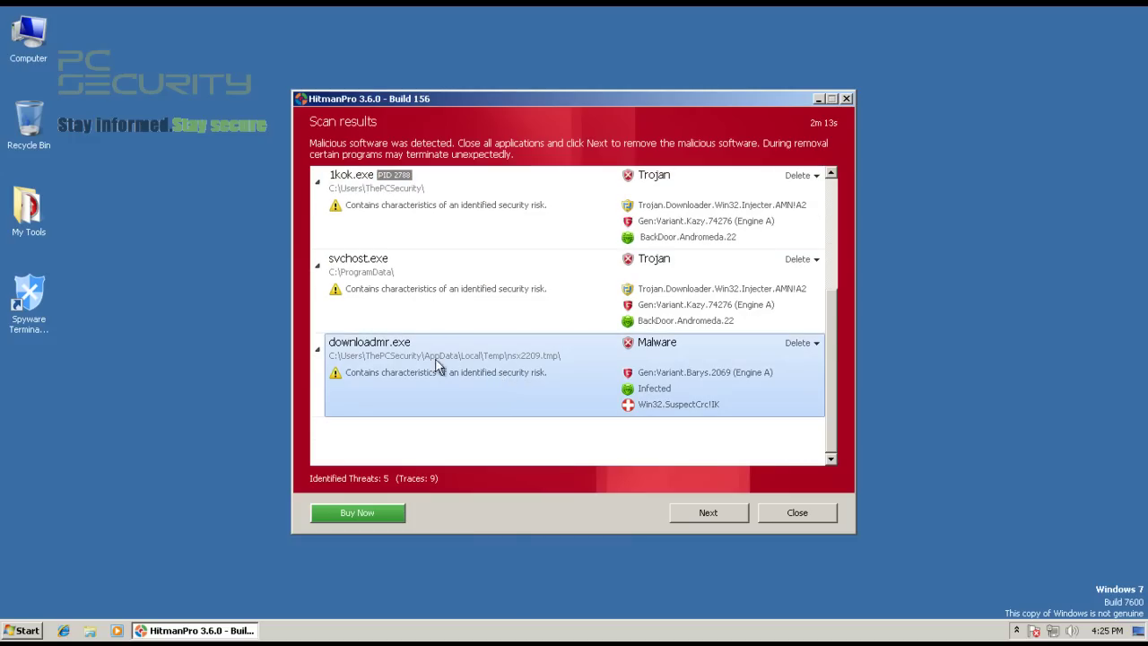
pyautogui.scroll(2, 462, 358)
pyautogui.click(439, 372)
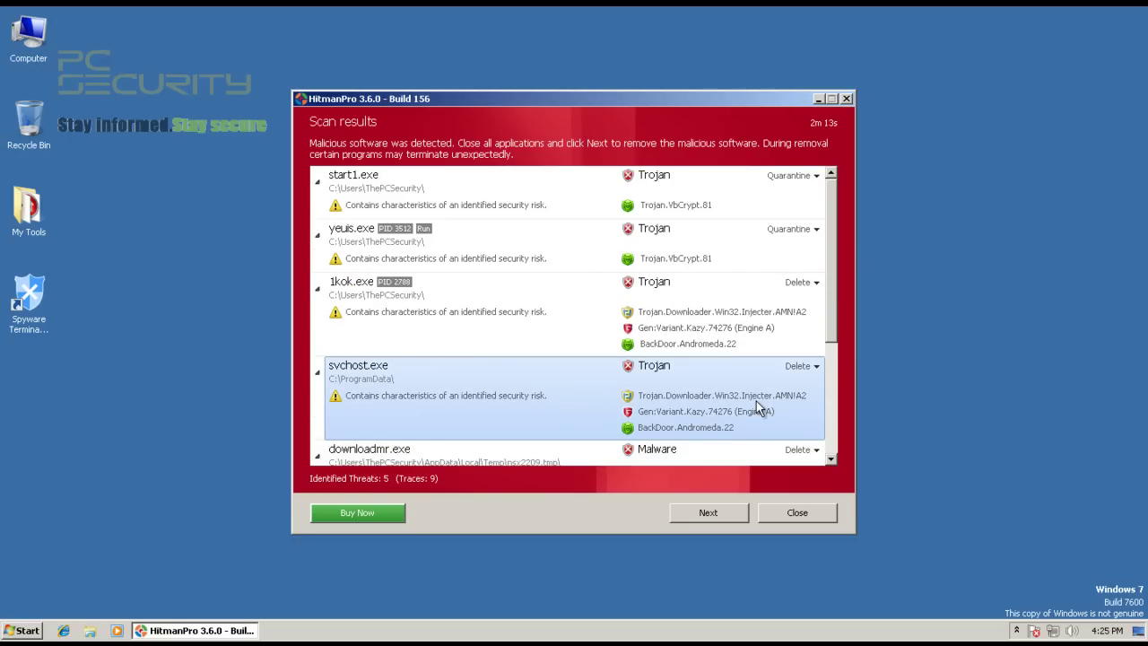
pyautogui.click(493, 345)
pyautogui.click(552, 397)
pyautogui.click(603, 316)
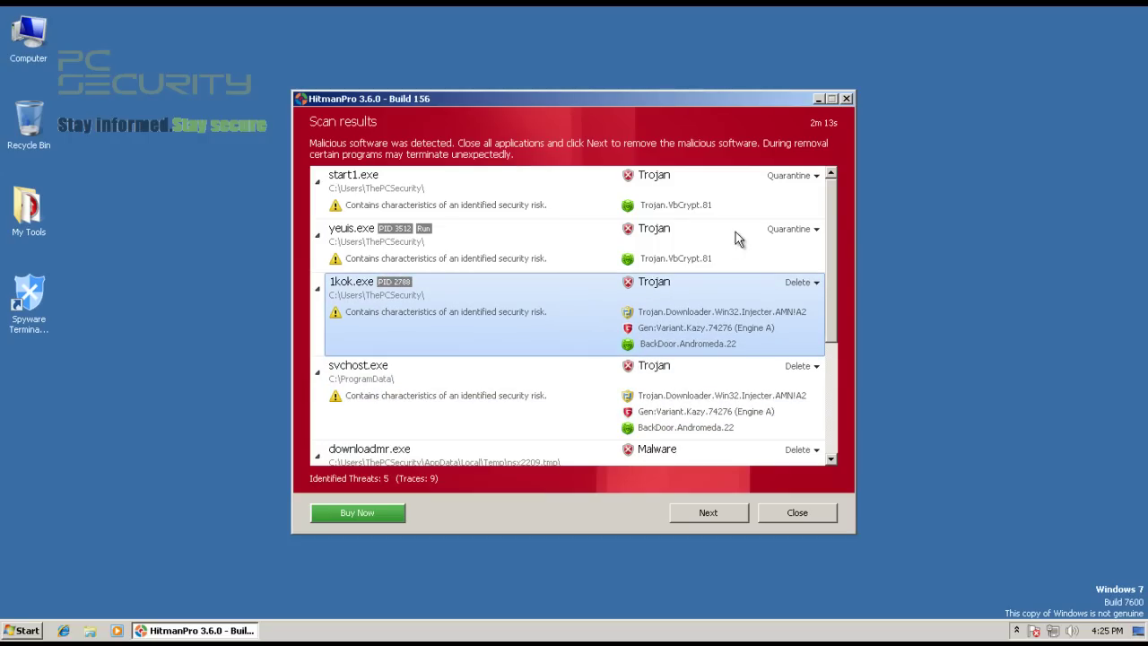
pyautogui.click(621, 216)
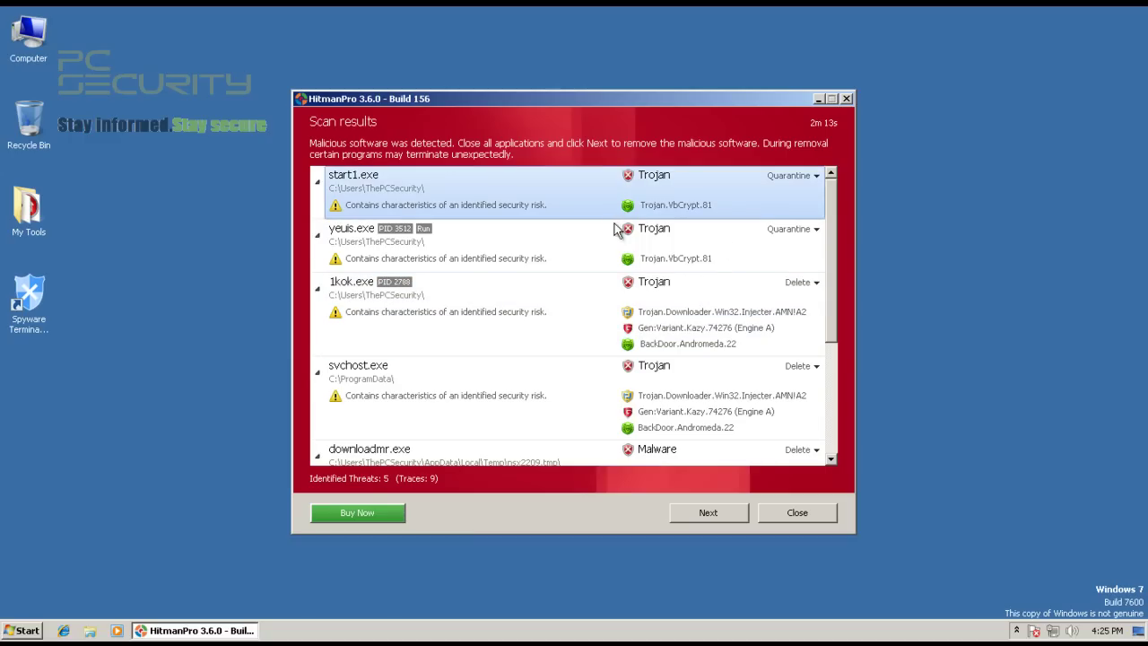
pyautogui.click(618, 237)
pyautogui.click(658, 206)
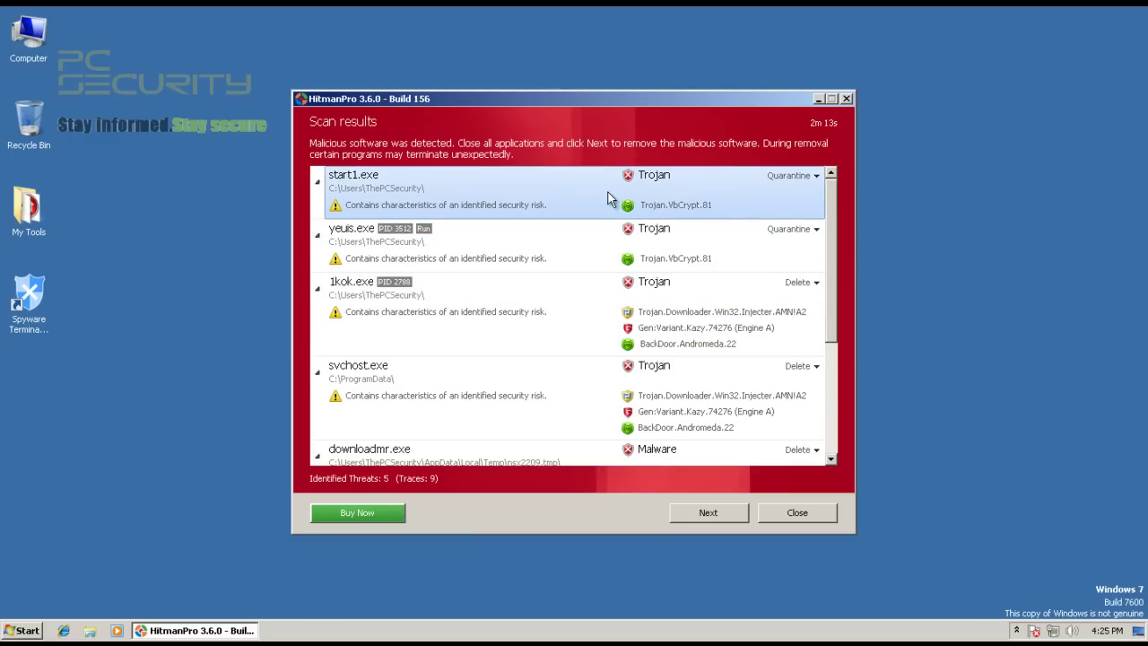
pyautogui.click(440, 240)
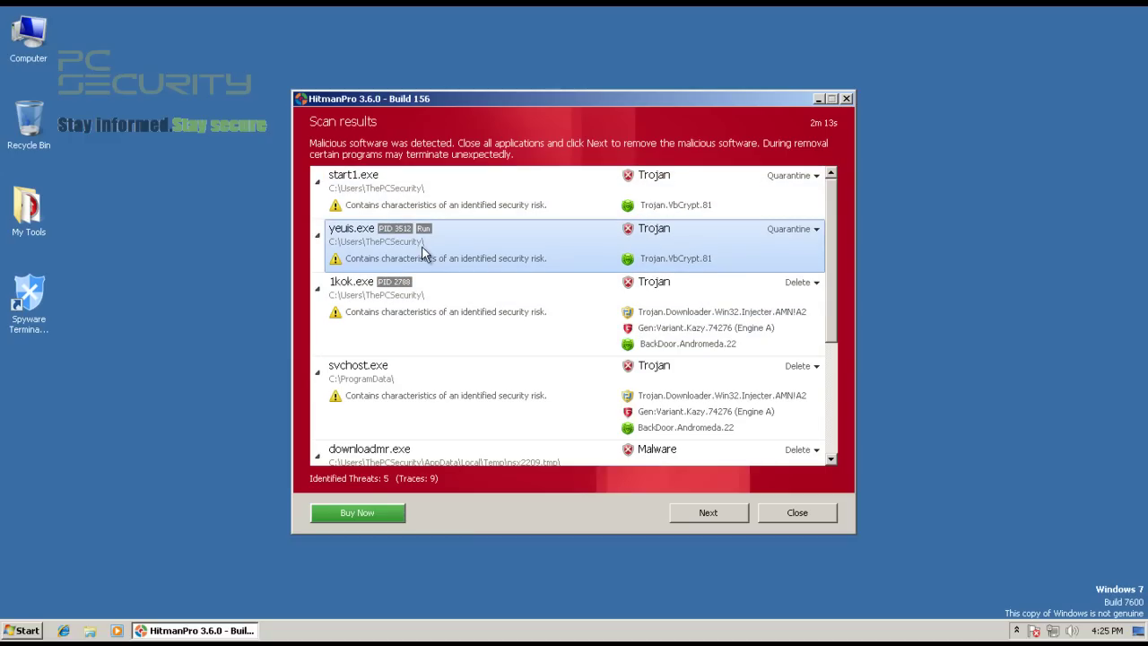
# Step: Try the free license activation, dismiss the expired-license error, and close HitmanPro without removing anything
pyautogui.click(687, 513)
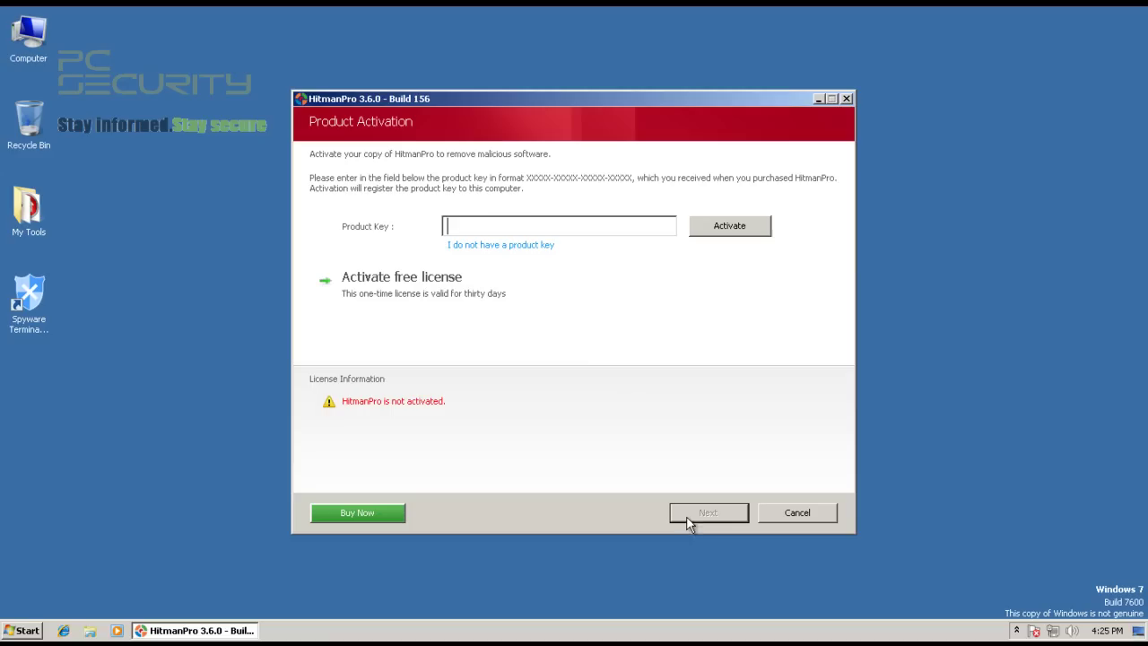
pyautogui.click(417, 285)
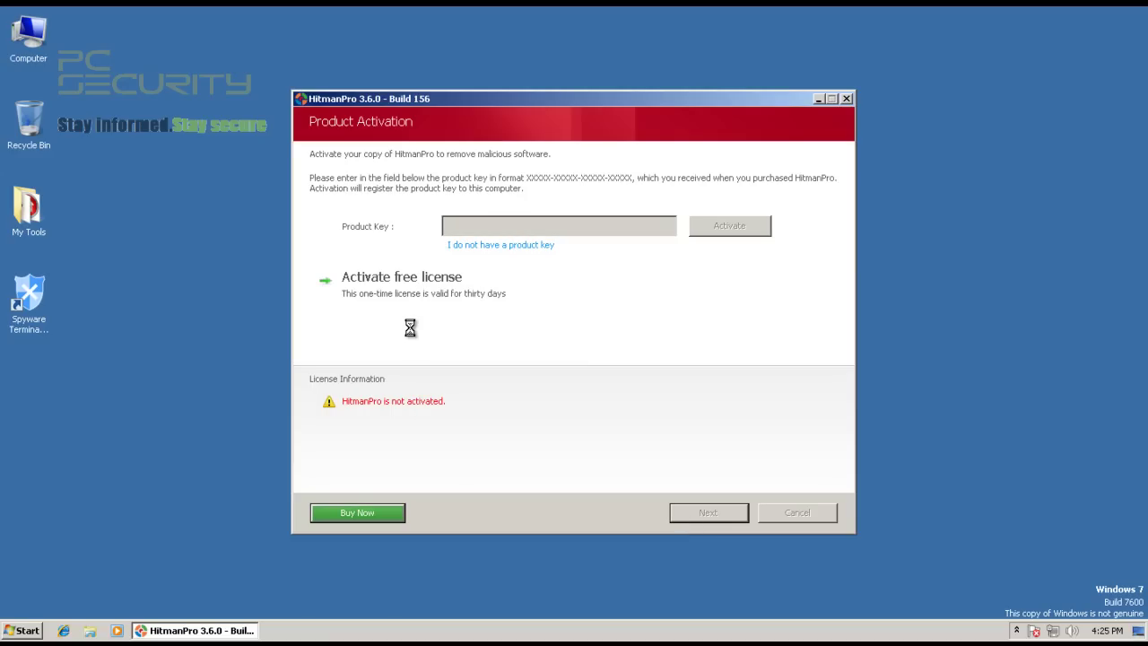
pyautogui.click(637, 375)
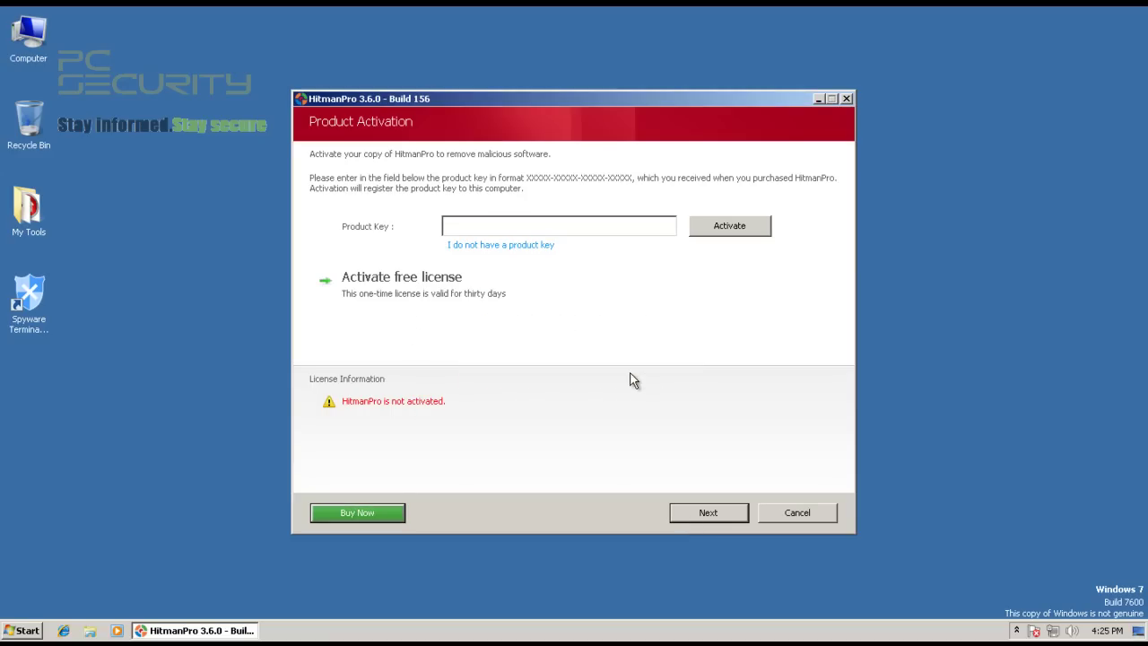
pyautogui.click(741, 505)
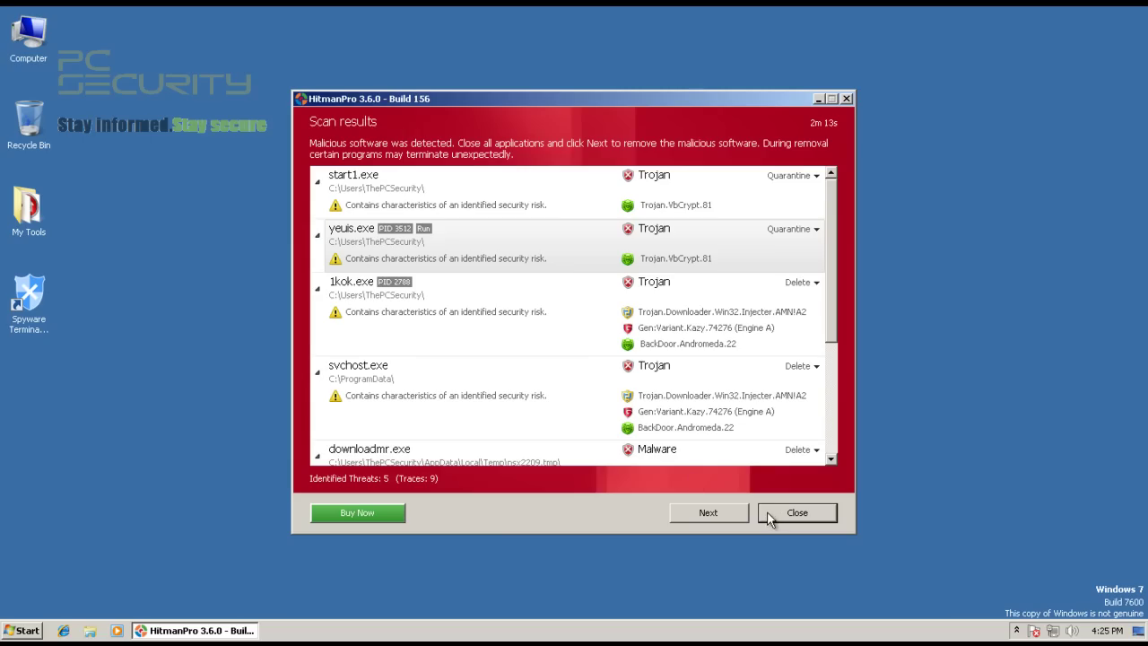
pyautogui.click(769, 513)
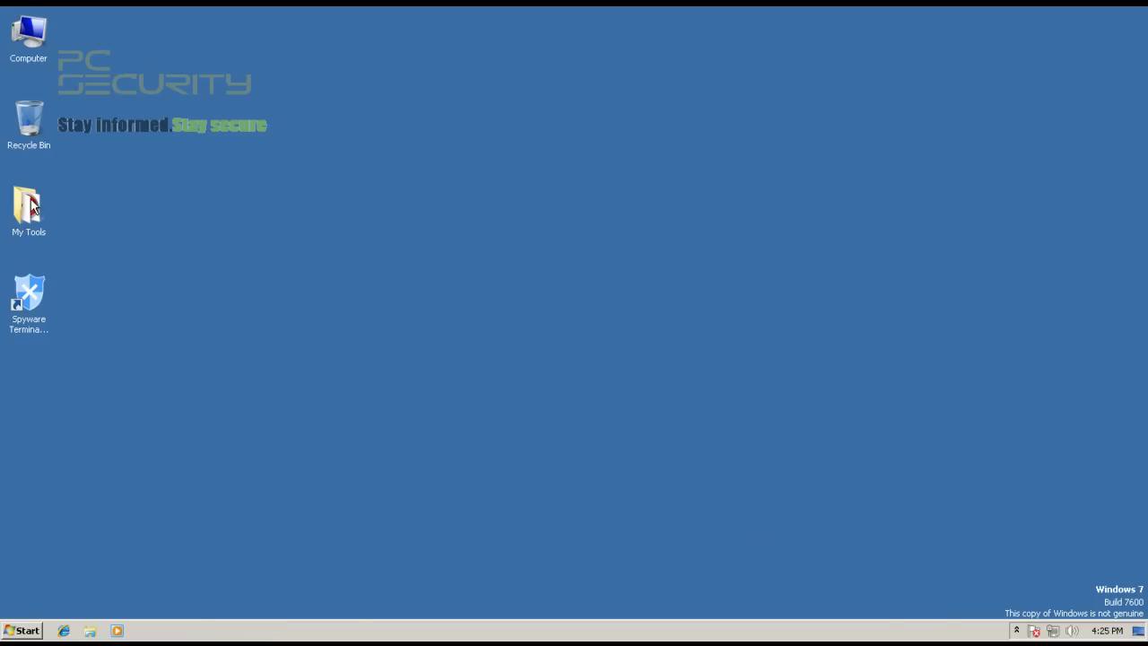
# Step: Search the Start menu for 'malwarebytes' and run mbam-setup-1.61.0.1400 with elevation
pyautogui.doubleClick(29, 206)
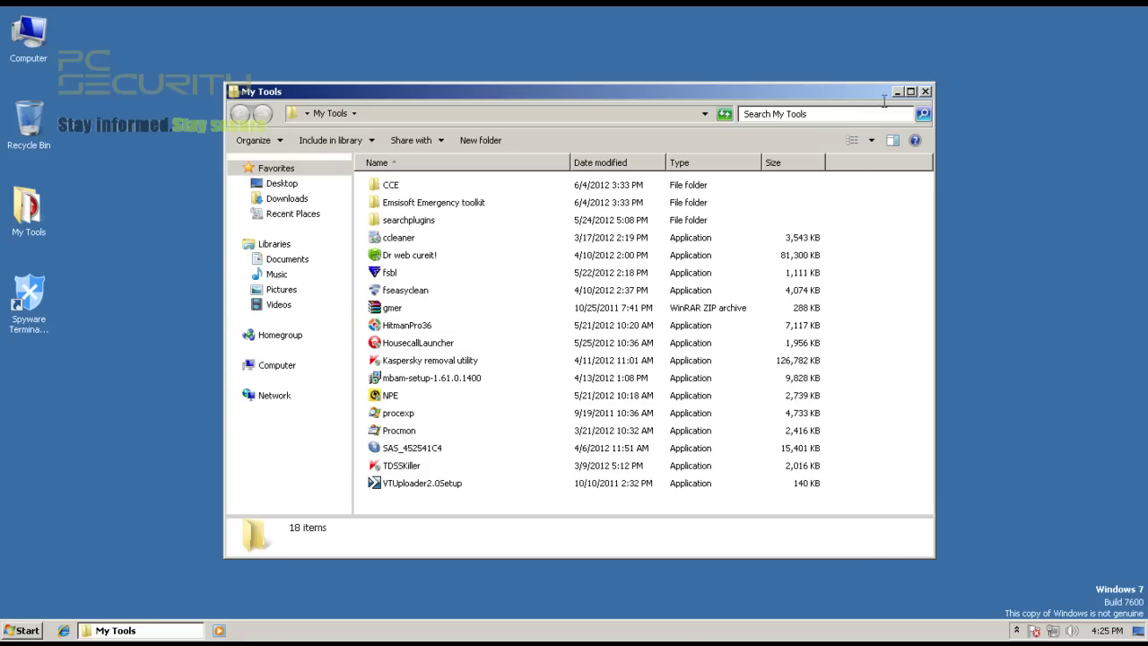
pyautogui.click(926, 92)
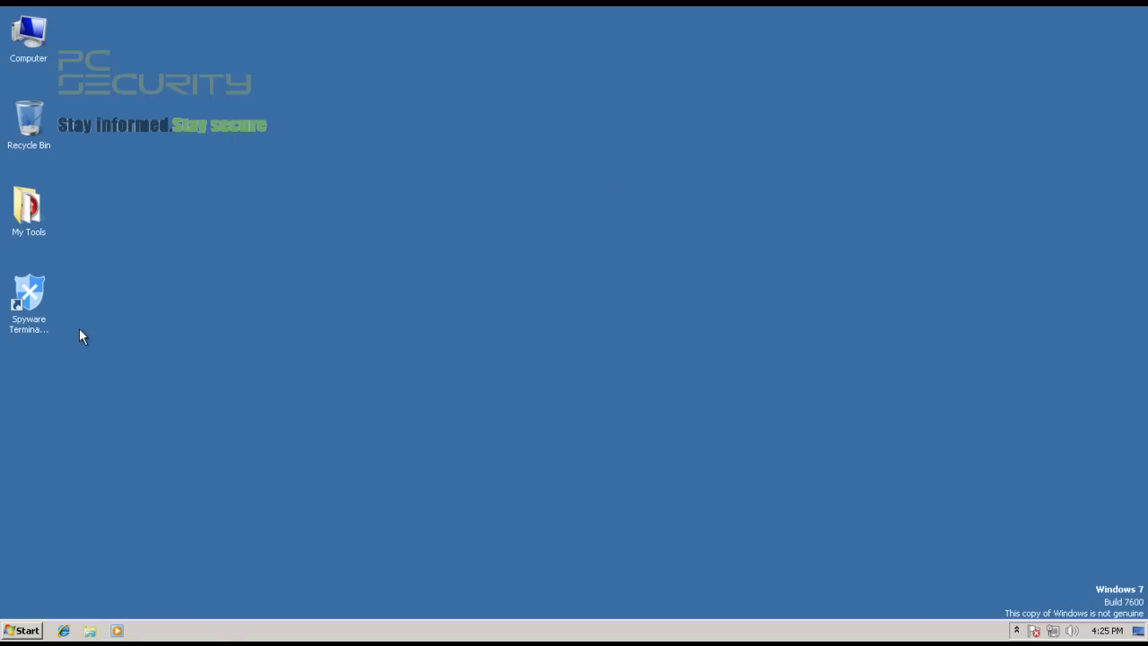
pyautogui.click(21, 630)
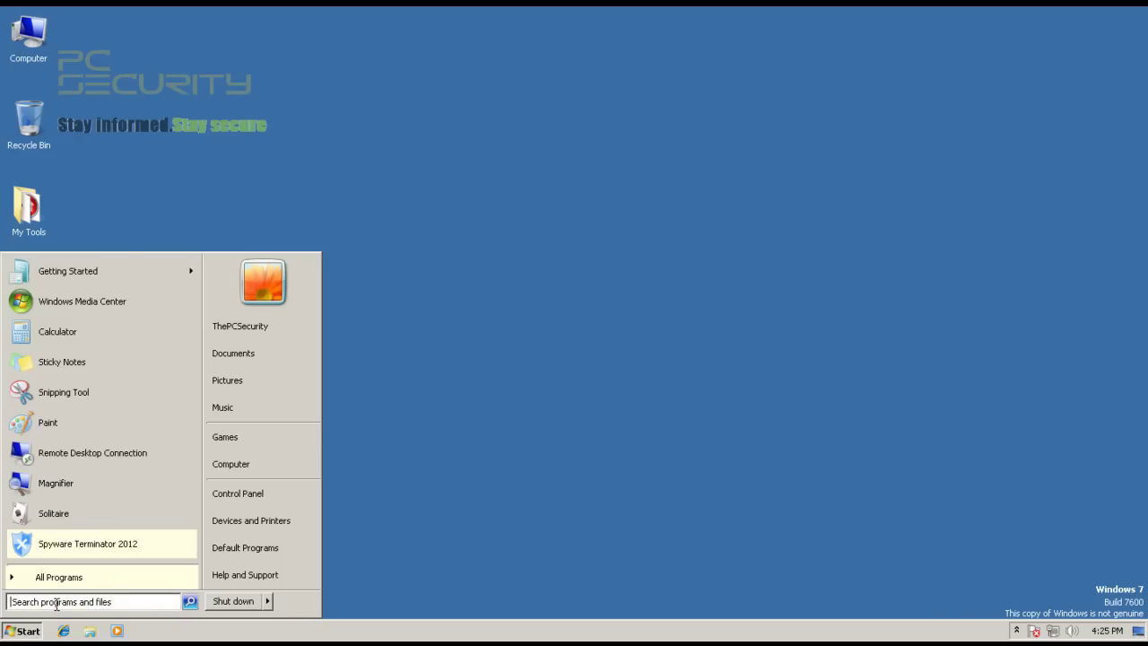
pyautogui.write('malwarebytes')
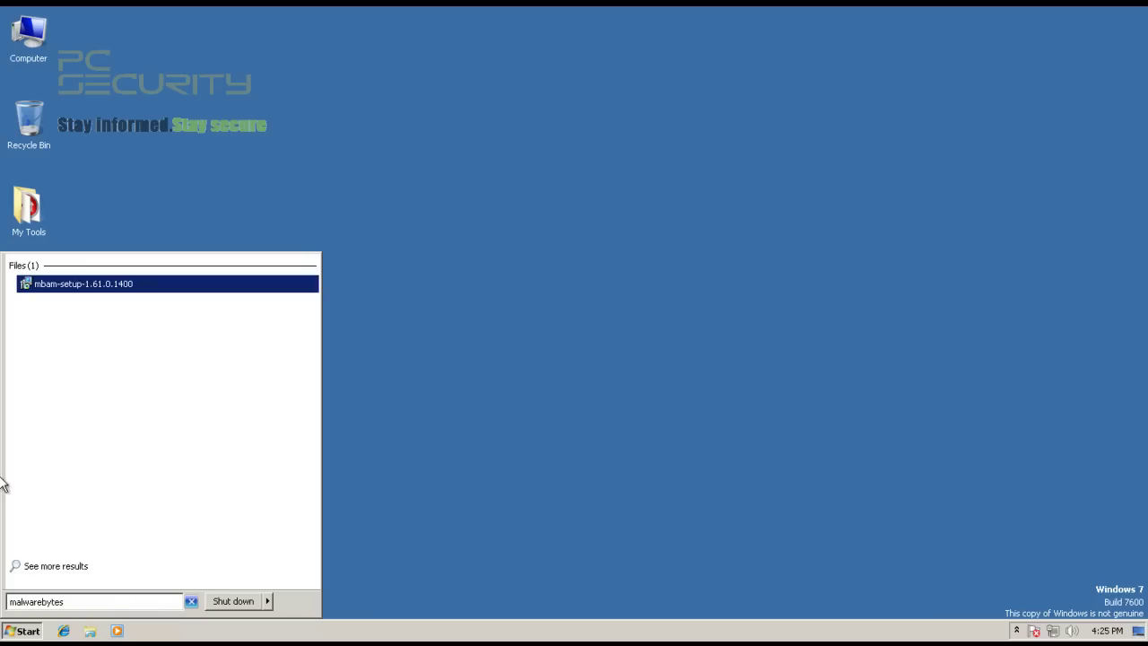
pyautogui.click(78, 286)
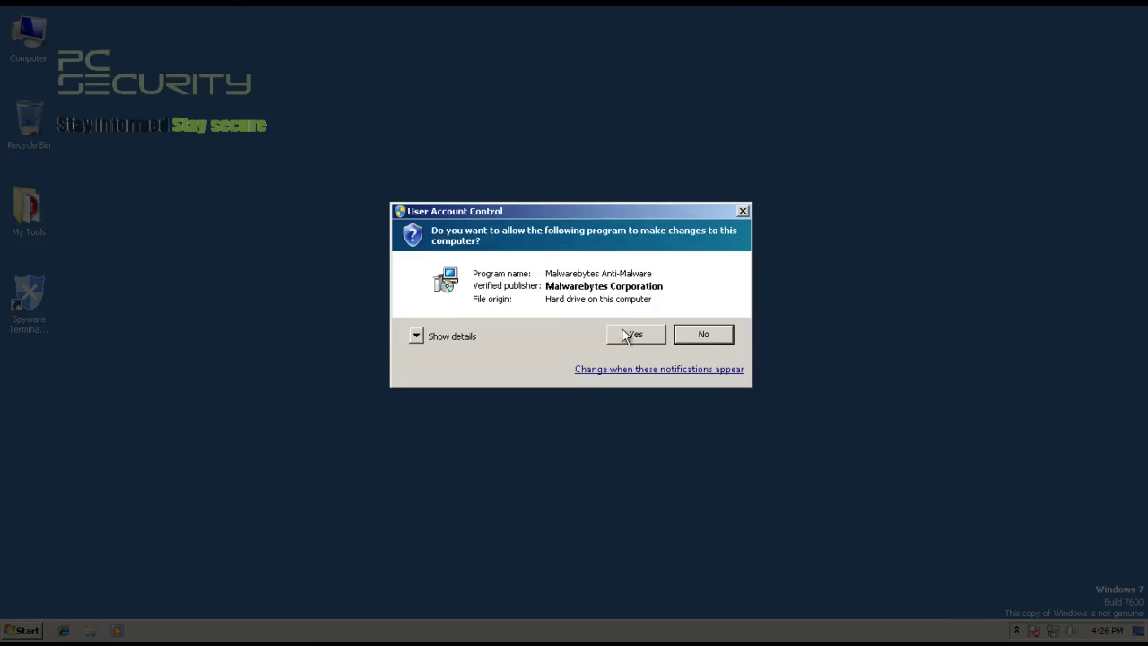
pyautogui.click(625, 337)
# Step: Install Malwarebytes: confirm the language, pass the welcome page, and accept the license
pyautogui.click(600, 351)
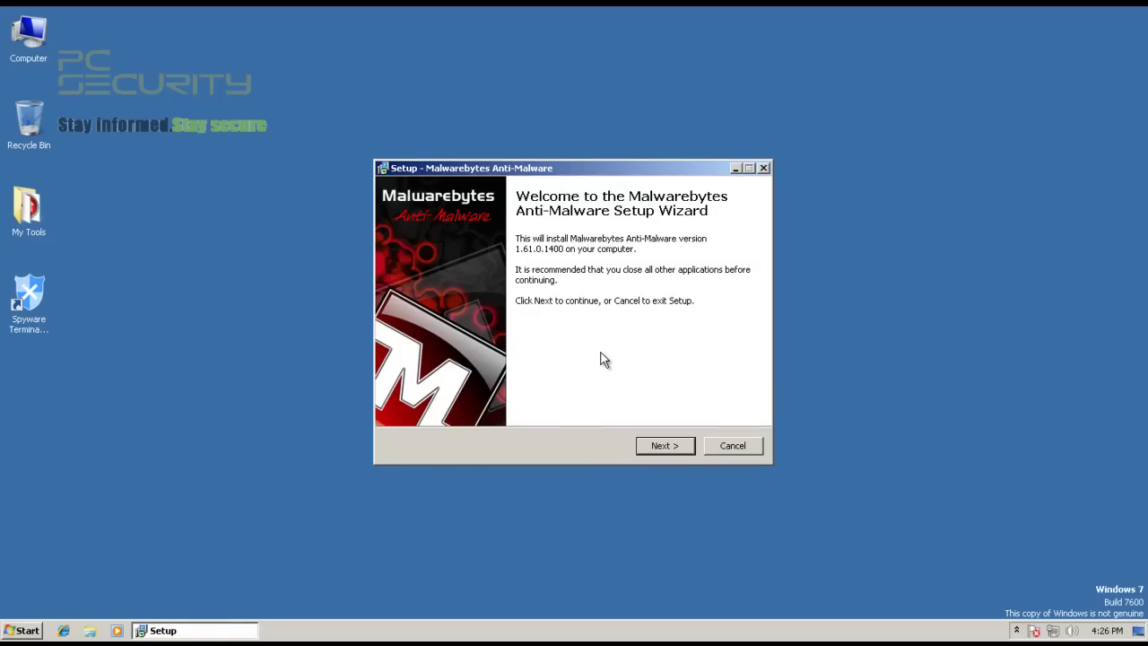
pyautogui.click(674, 450)
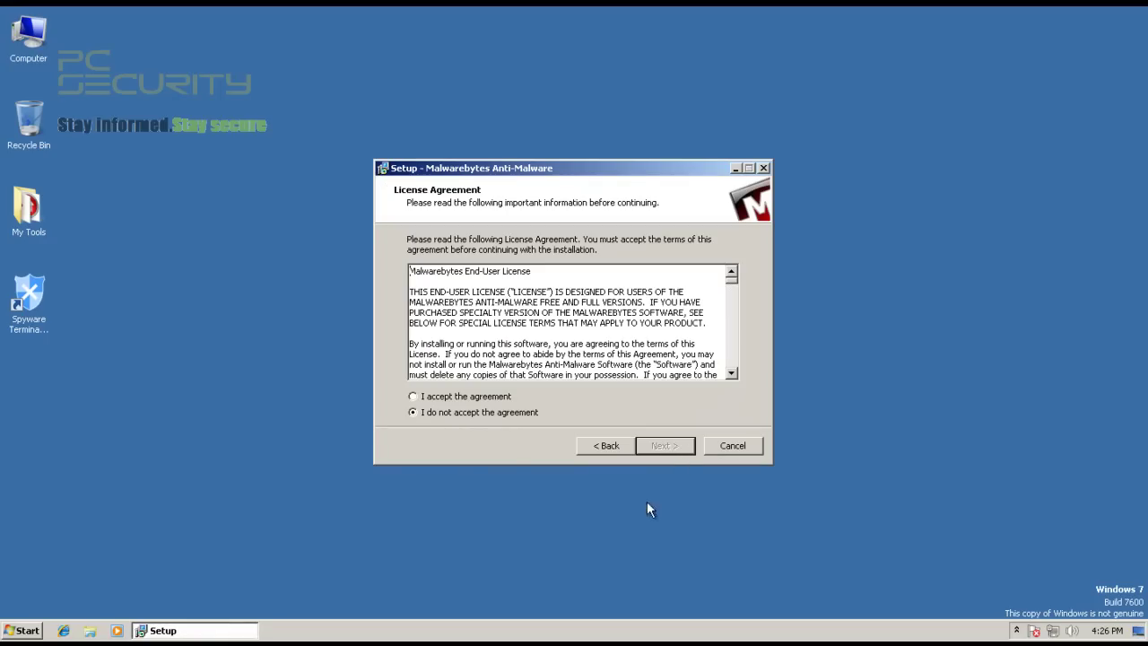
pyautogui.click(471, 396)
pyautogui.click(670, 448)
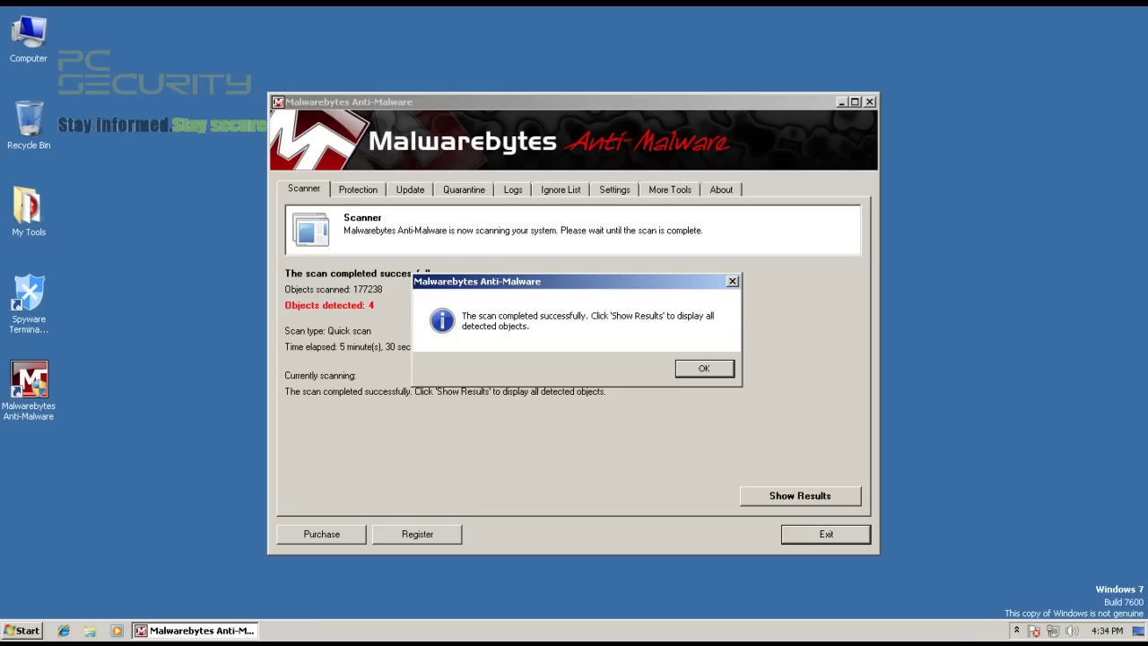
# Step: After the quick scan, show the results and remove the four detected Trojan files
pyautogui.press('Return')
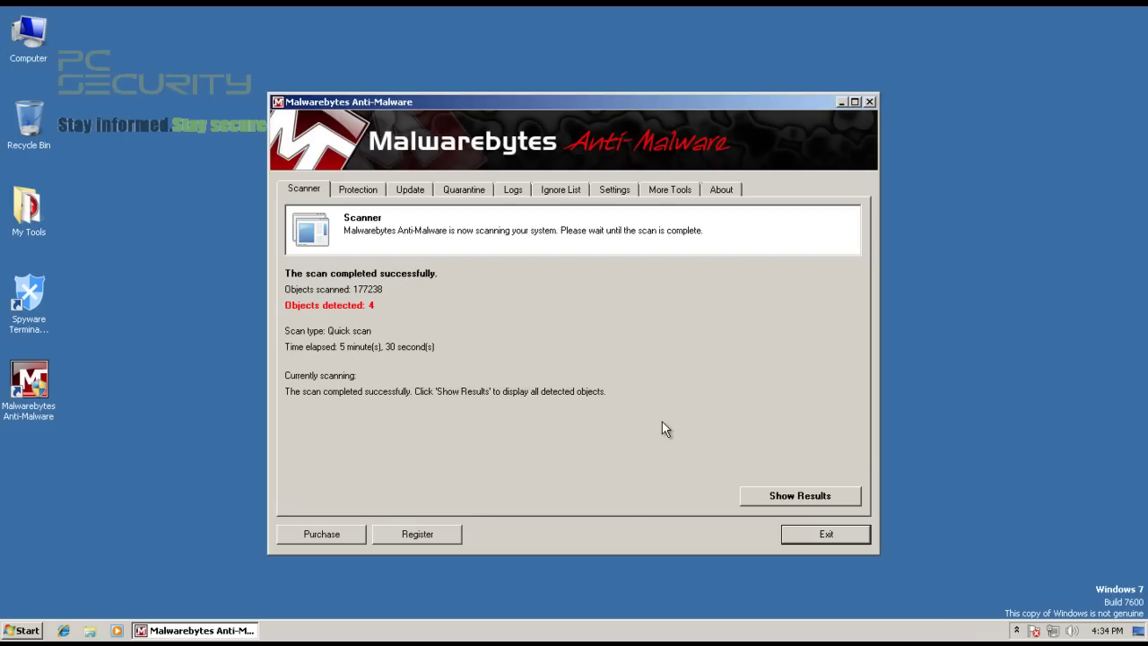
pyautogui.press('Return')
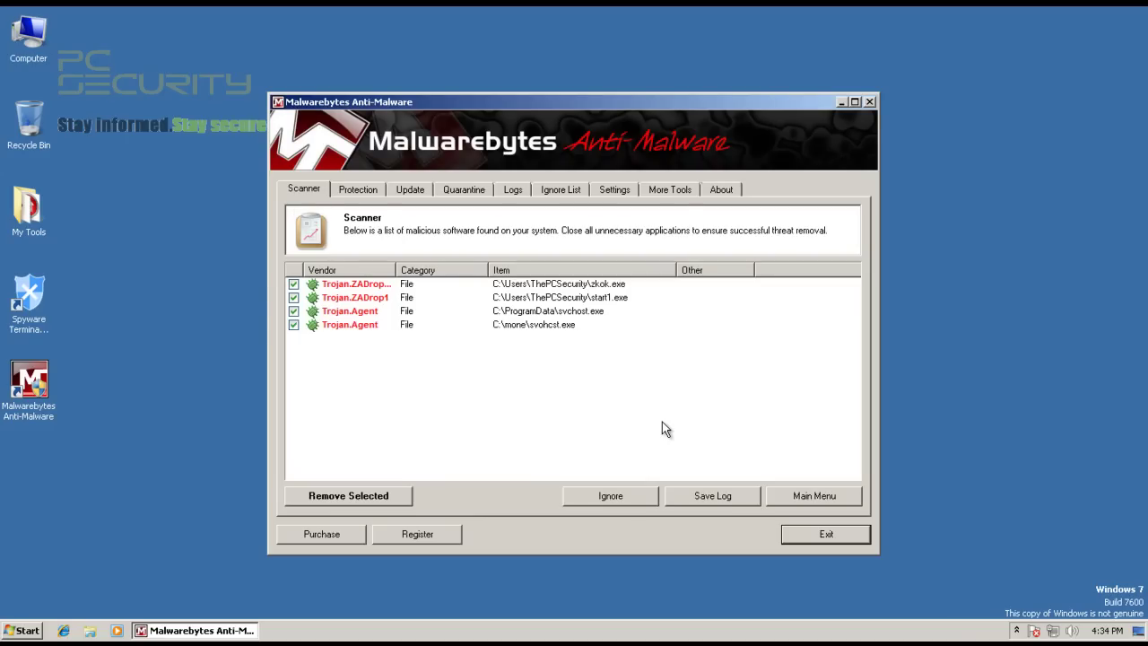
pyautogui.press('Down')
pyautogui.press('Down')
pyautogui.press('Down')
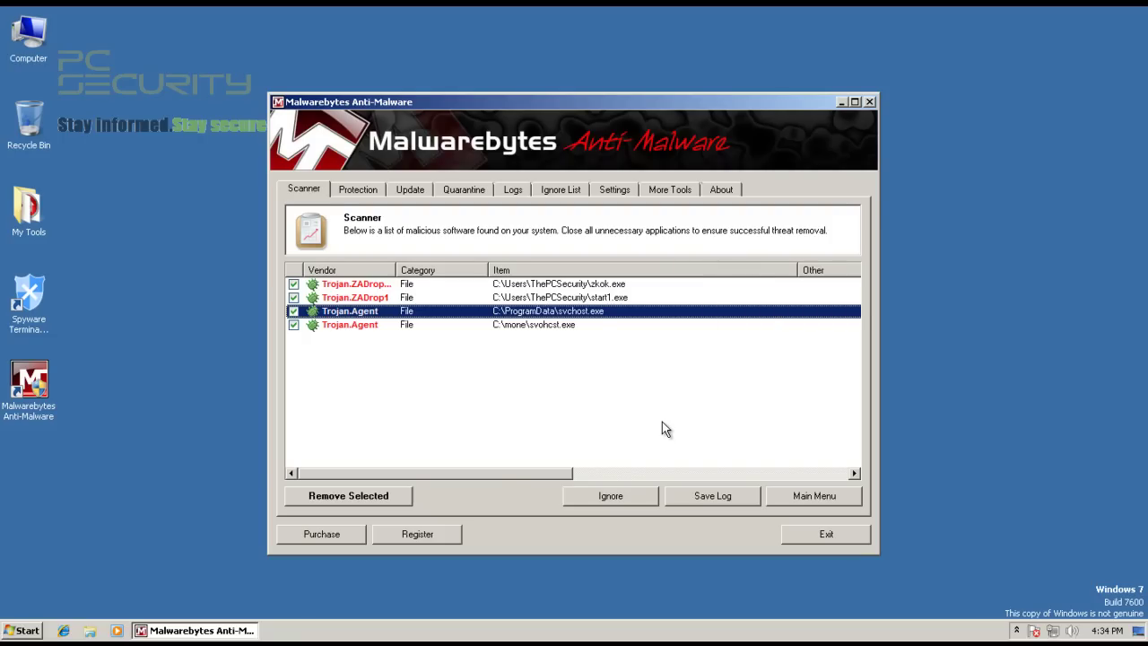
pyautogui.press('Up')
pyautogui.press('Up')
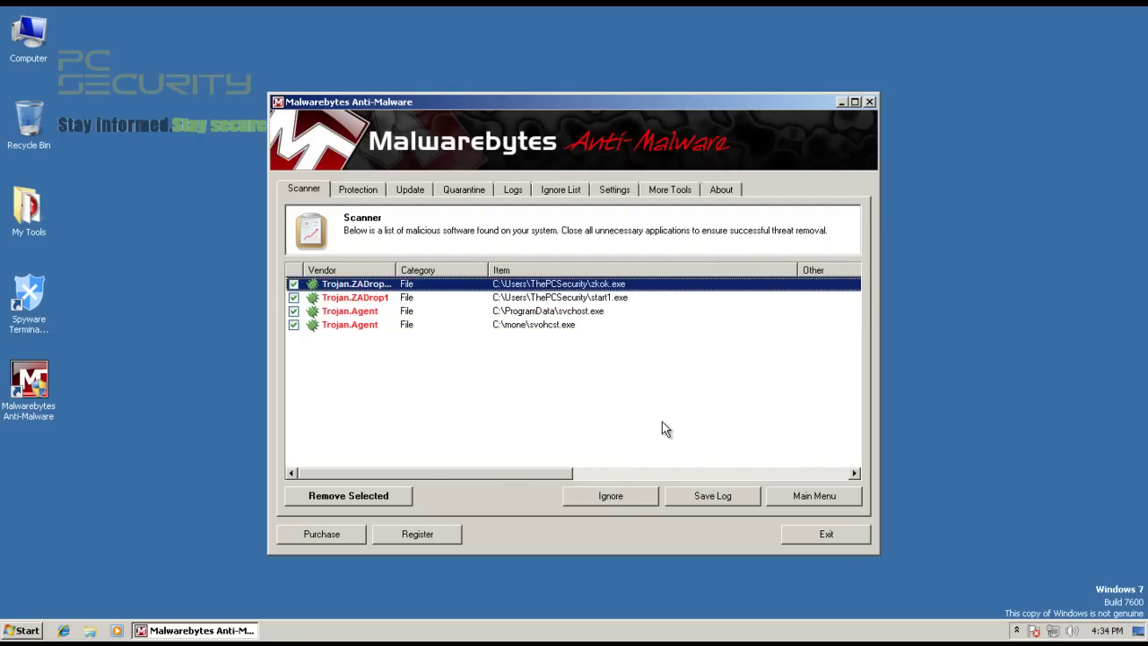
pyautogui.press('Return')
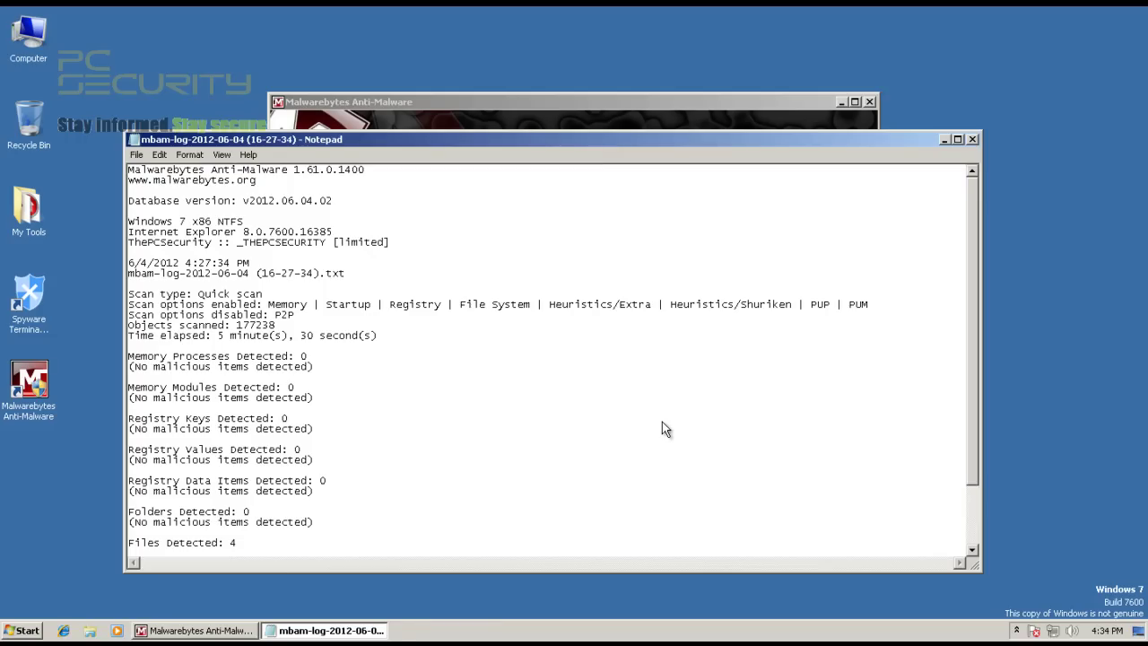
# Step: Close the removal log, decline restarting now, and exit Malwarebytes Anti-Malware
pyautogui.hotkey('alt', 'F4')
pyautogui.press('Tab')
pyautogui.press('Return')
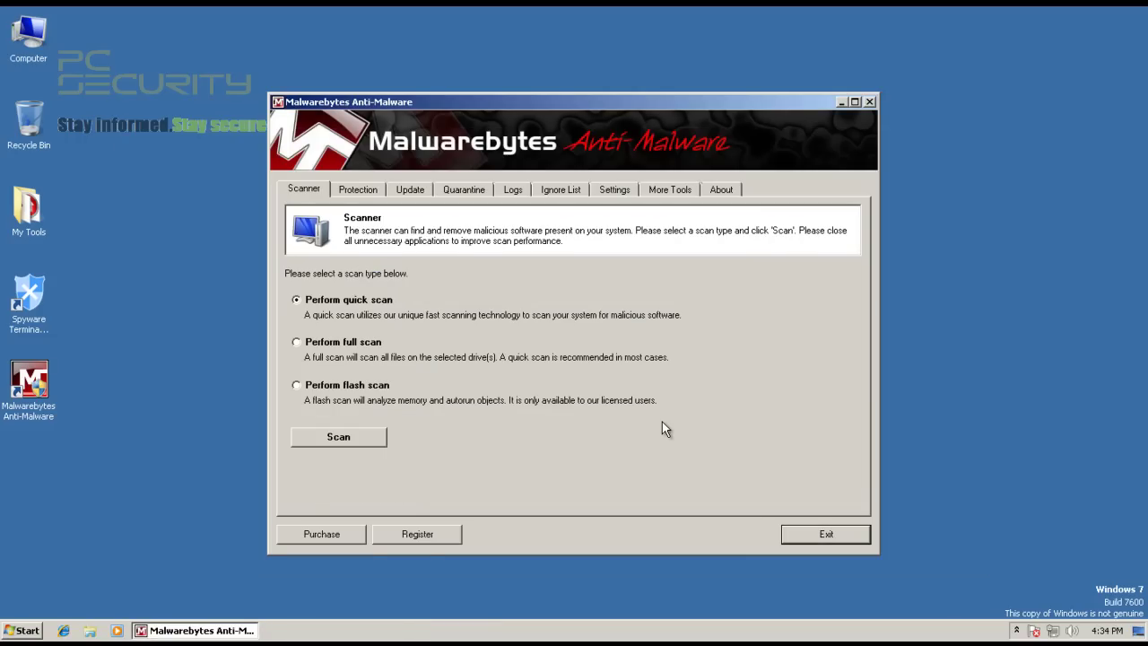
pyautogui.hotkey('alt', 'F4')
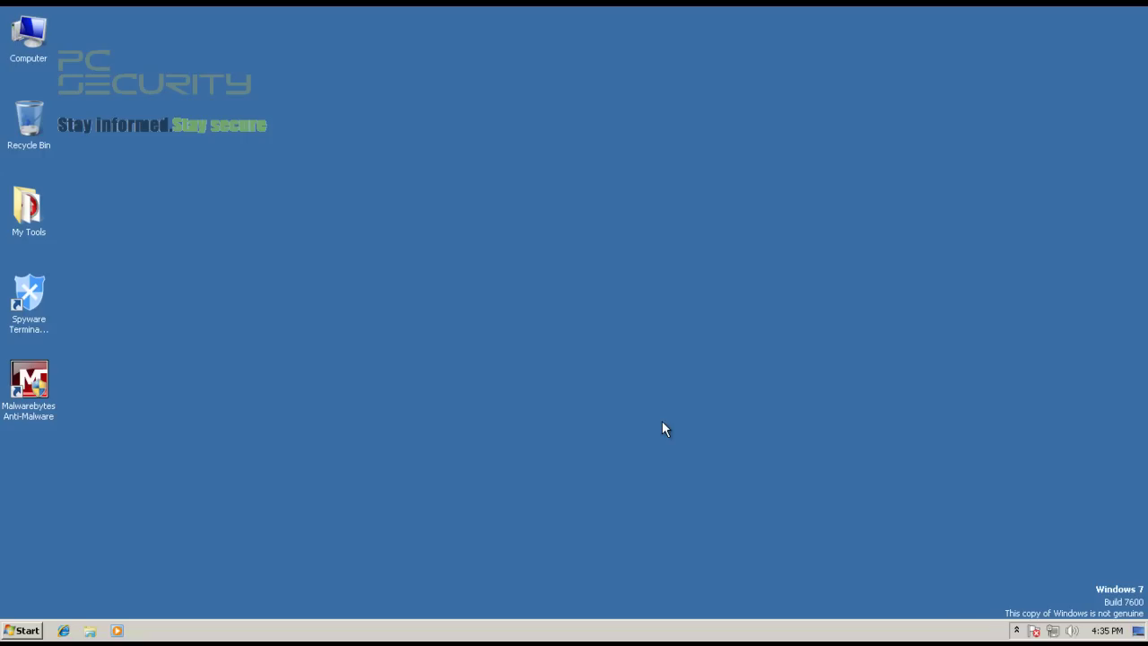
# Step: Dismiss the Spyware Terminator Updater status from the notification area and relaunch Spyware Terminator 2012
pyautogui.press('super+b')
pyautogui.press('Return')
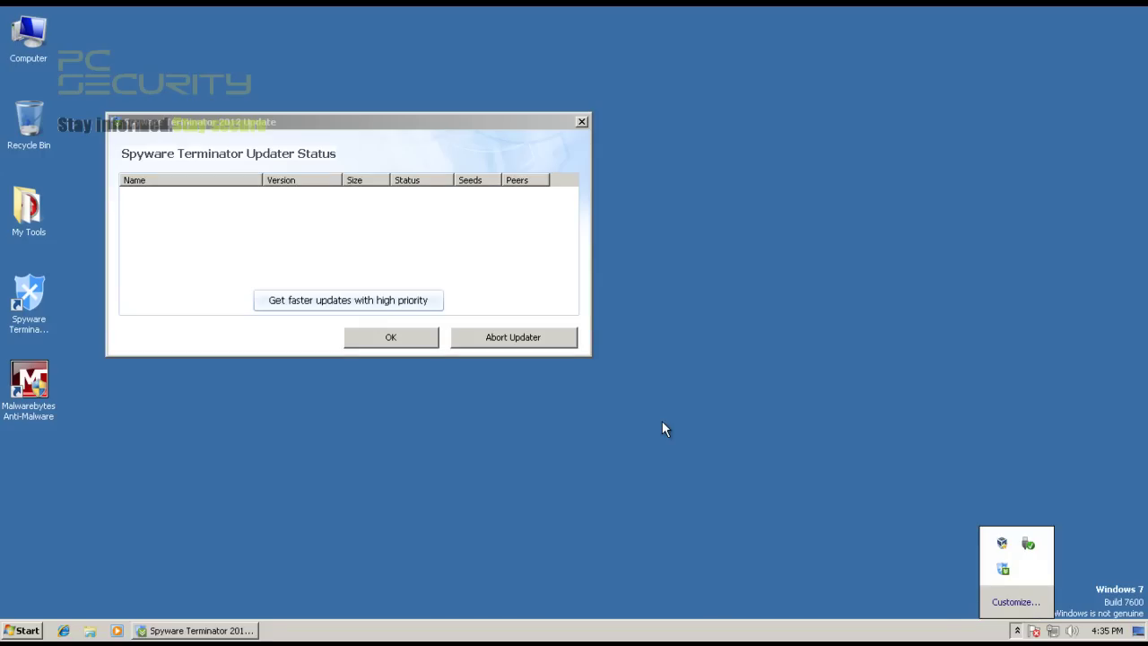
pyautogui.press('Escape')
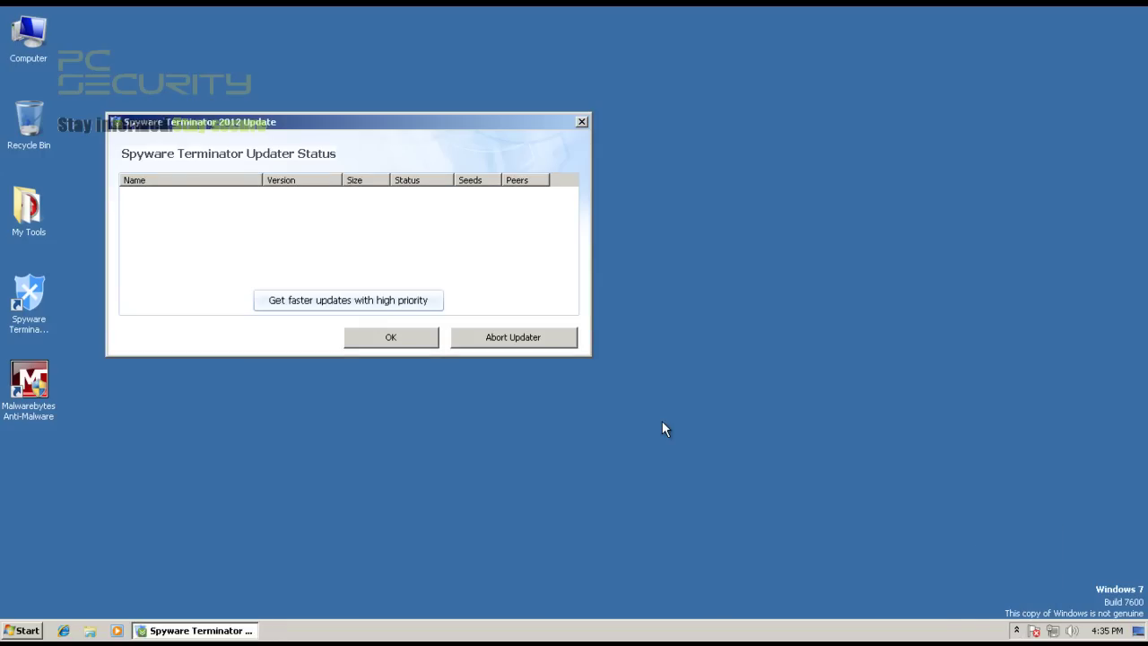
pyautogui.press('Escape')
pyautogui.press('s')
pyautogui.press('Return')
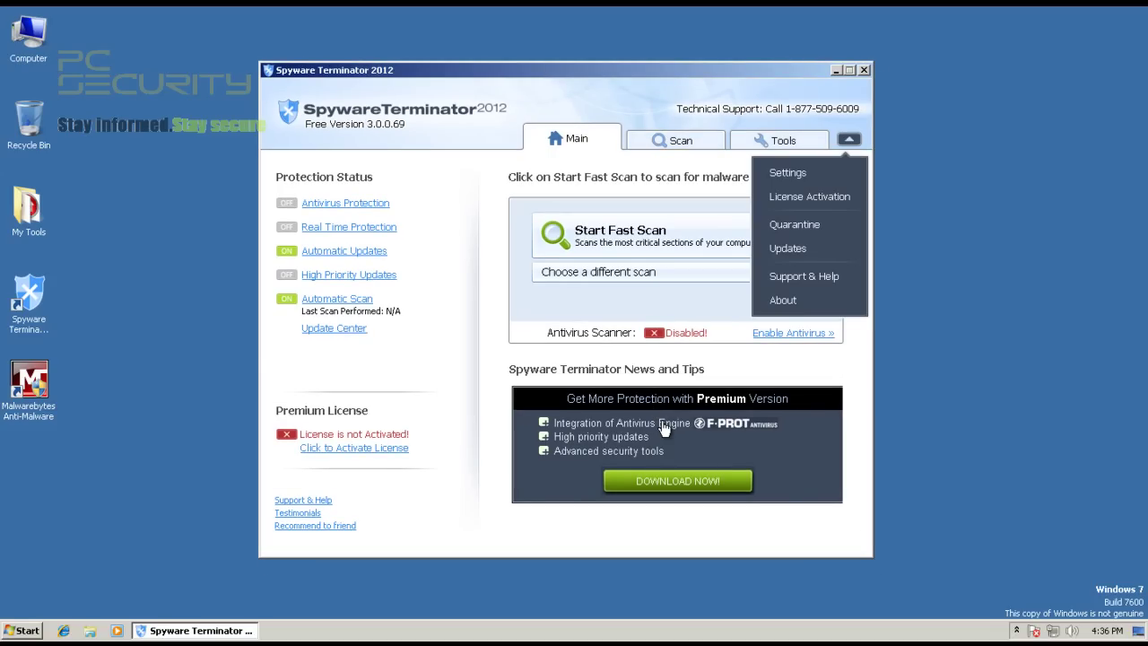
# Step: Check the extra options list beside Tools, then close Spyware Terminator 2012 to the empty desktop
pyautogui.press('Down')
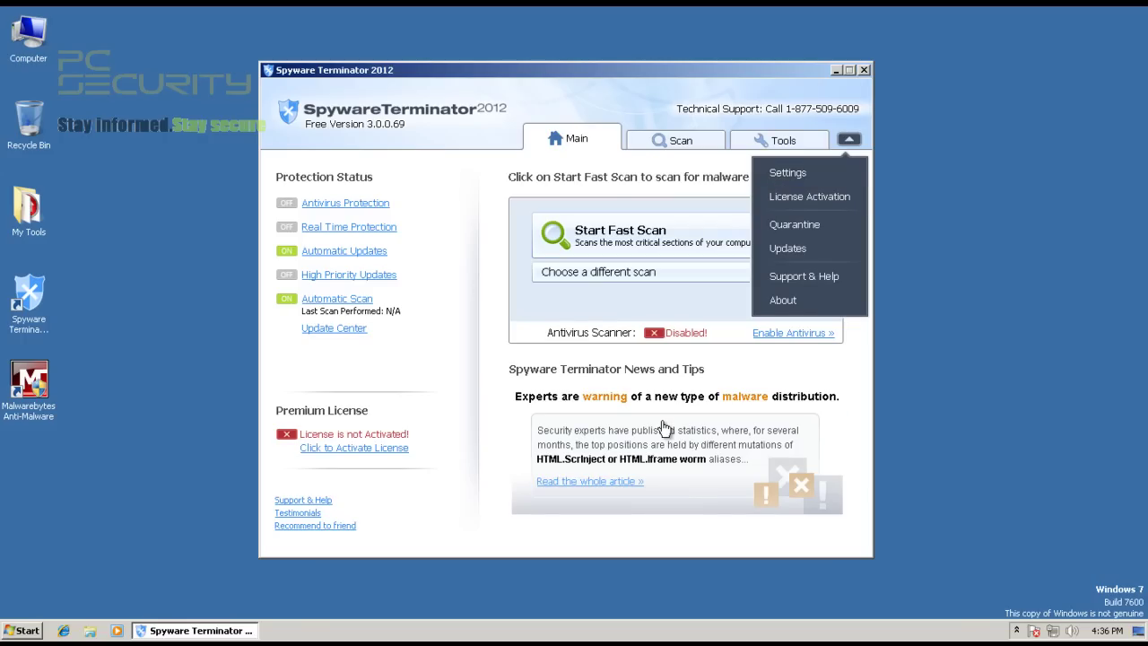
pyautogui.press('Escape')
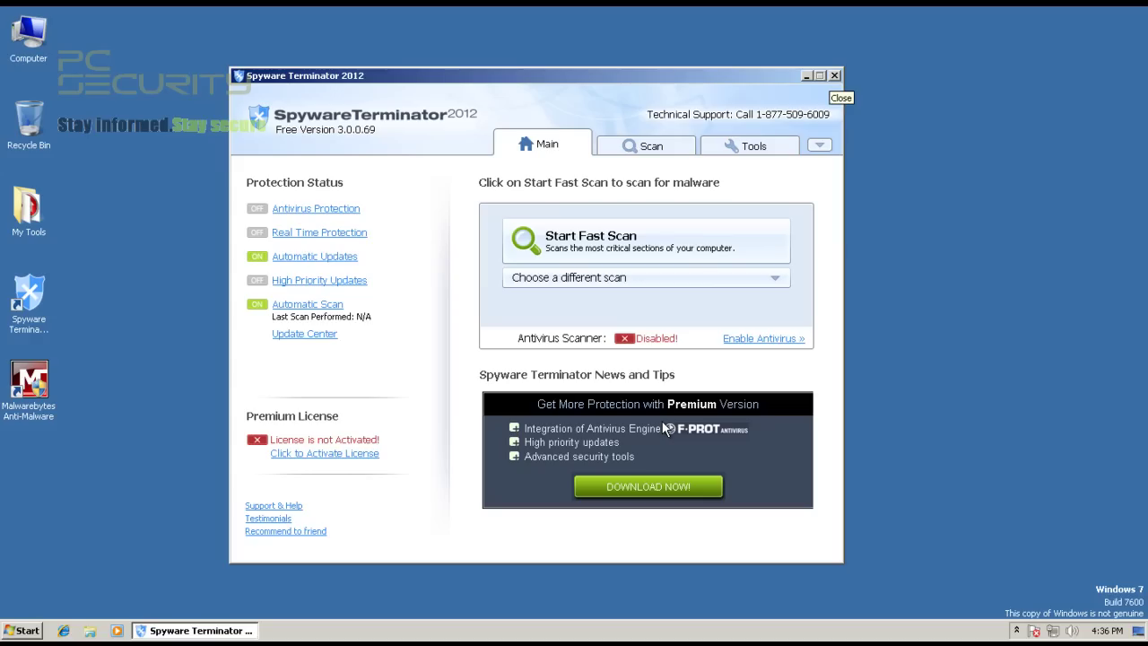
pyautogui.hotkey('alt', 'F4')
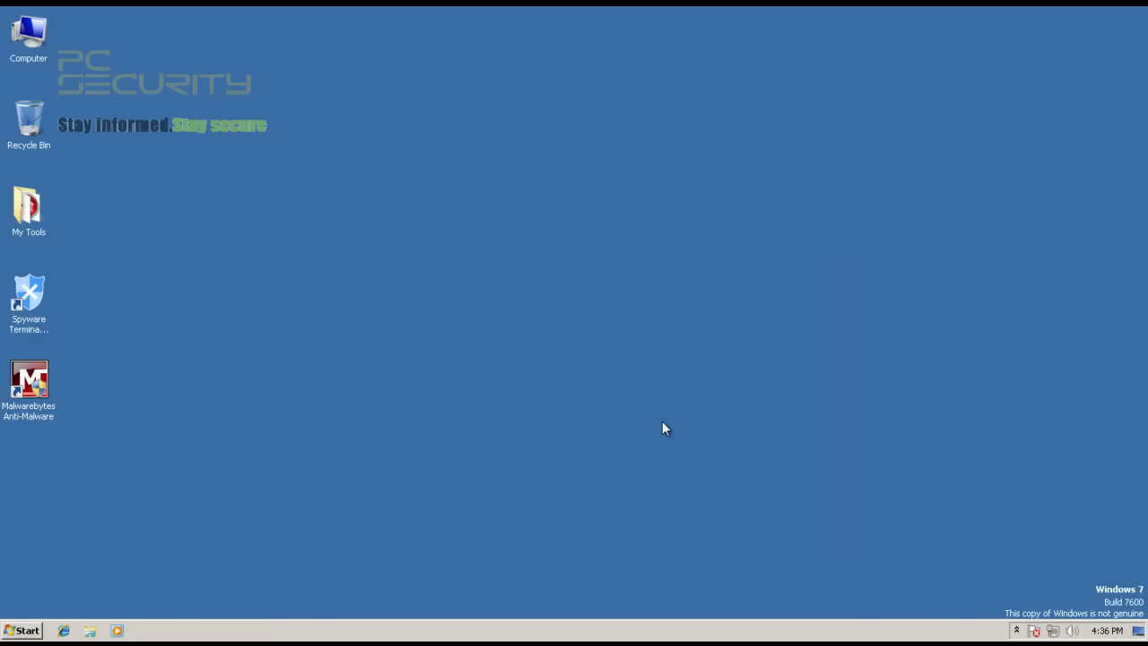